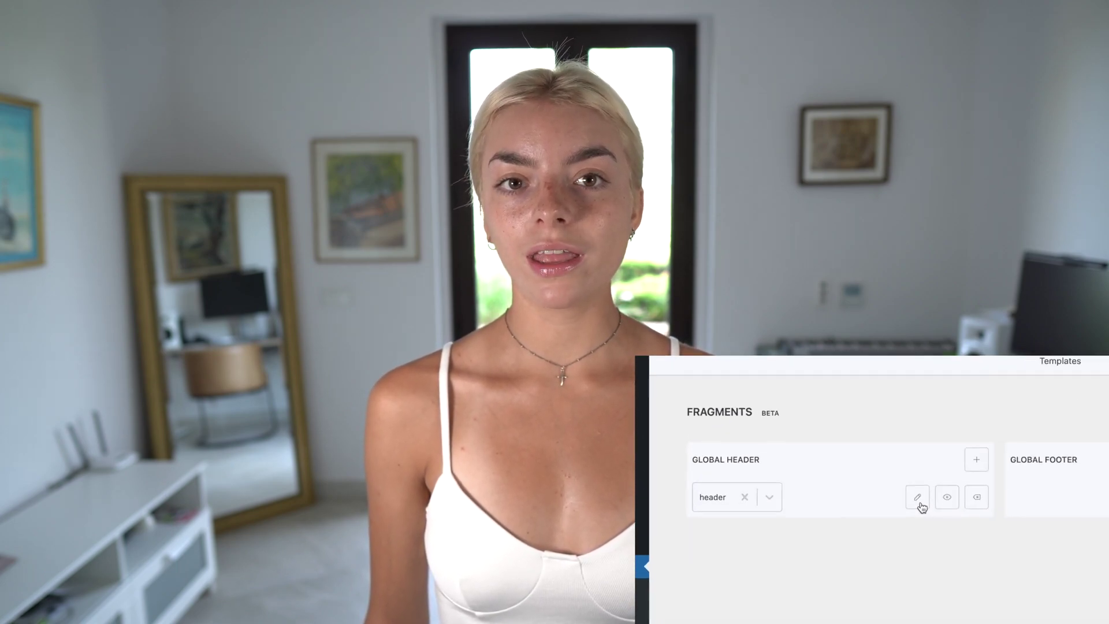
# - Add a visibility condition of Show if, type All, to the Global Header
pyautogui.click(1010, 525)
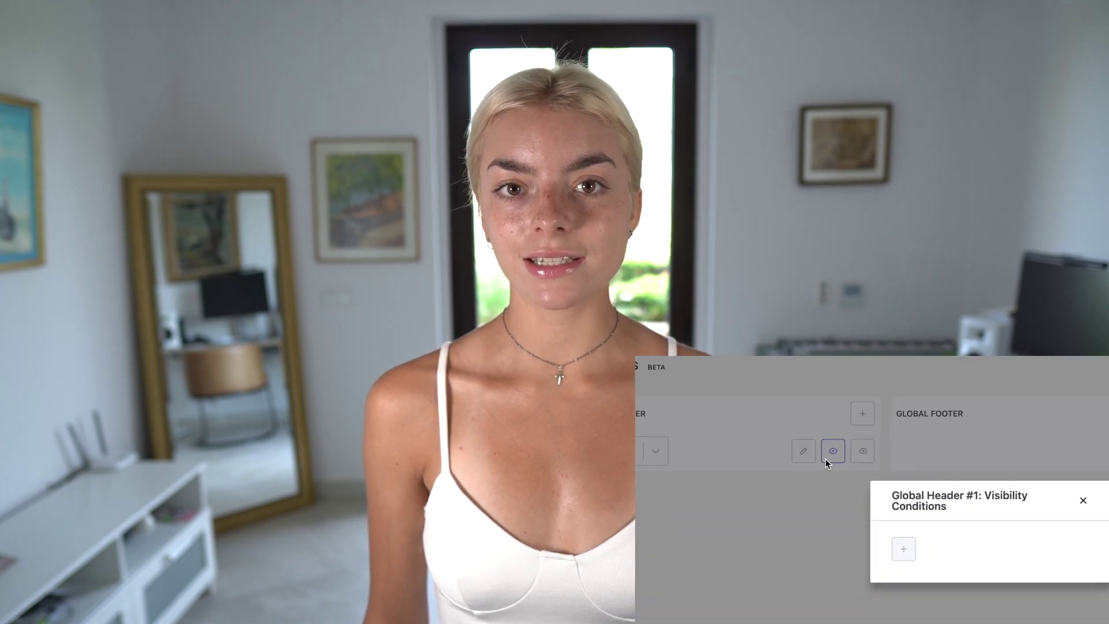
pyautogui.click(798, 500)
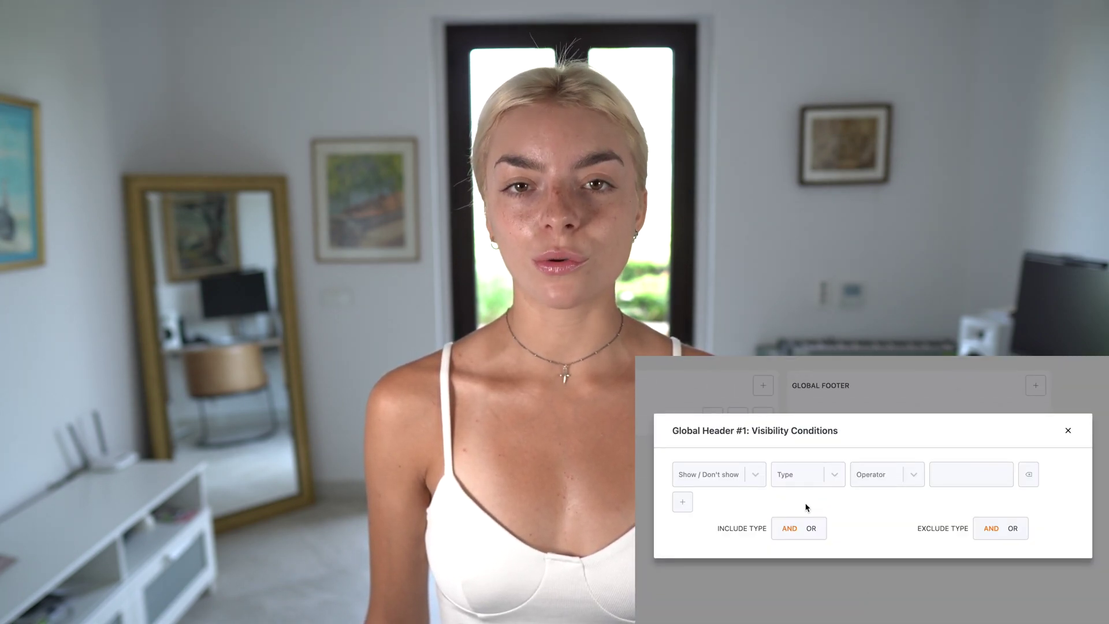
pyautogui.click(751, 475)
pyautogui.click(746, 505)
pyautogui.click(801, 474)
pyautogui.click(798, 503)
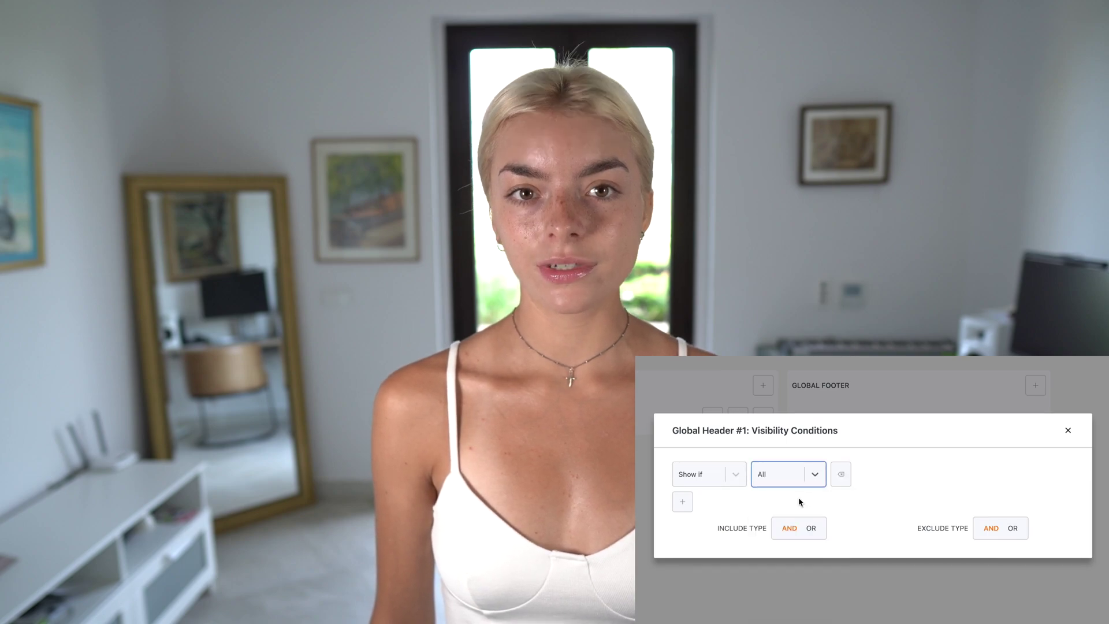
pyautogui.click(801, 474)
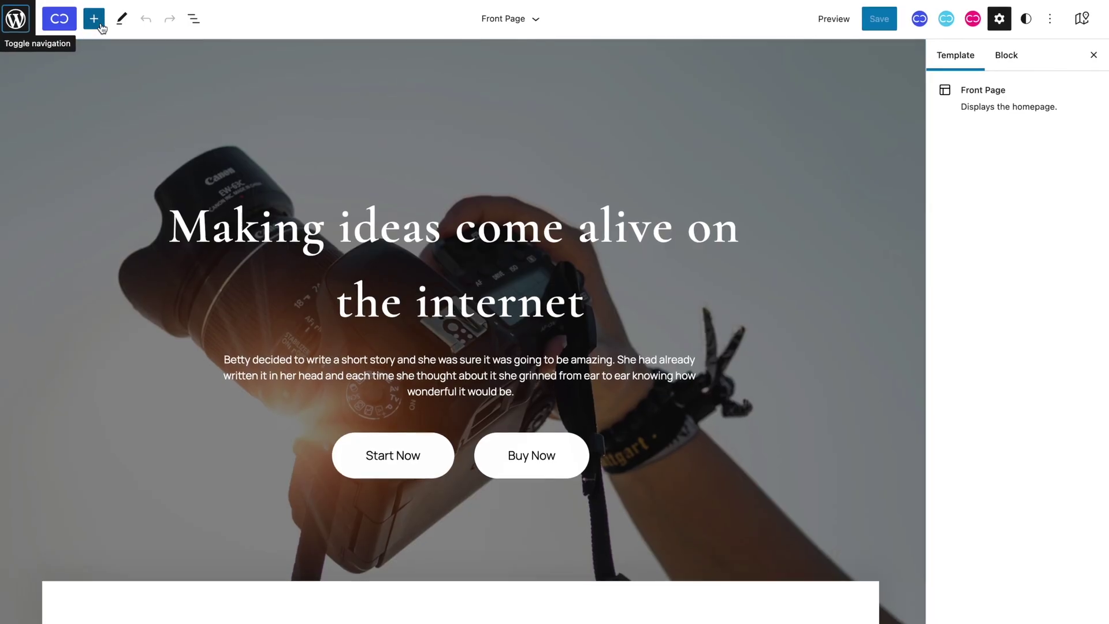
# - Insert a Fragment block at the top of the Front Page template and set it to Octopus
pyautogui.click(92, 18)
pyautogui.moveTo(141, 434)
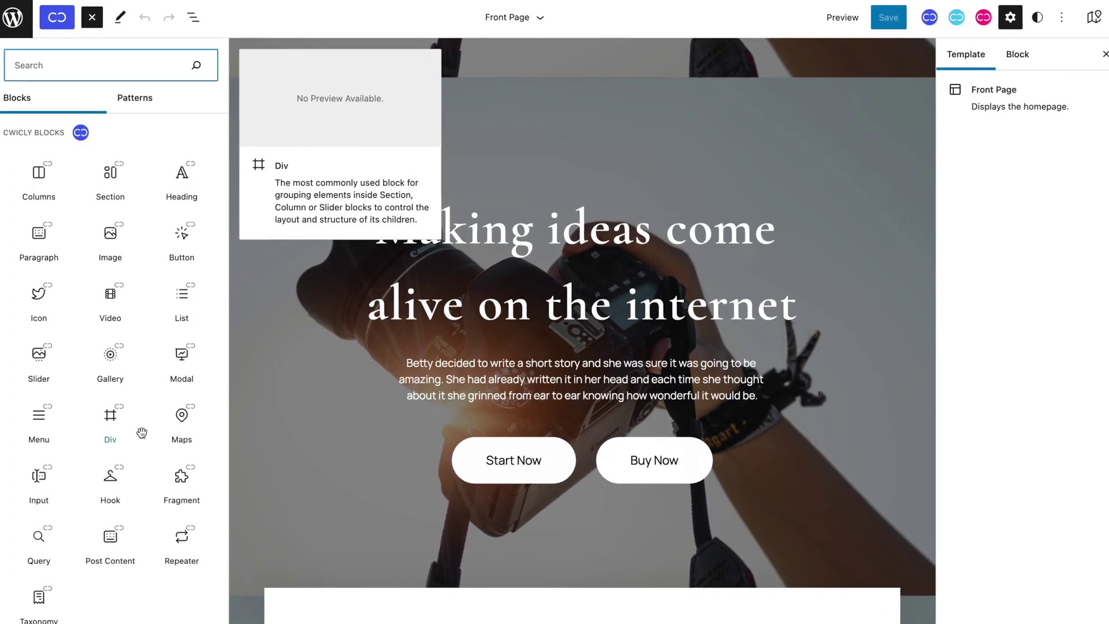
pyautogui.click(182, 479)
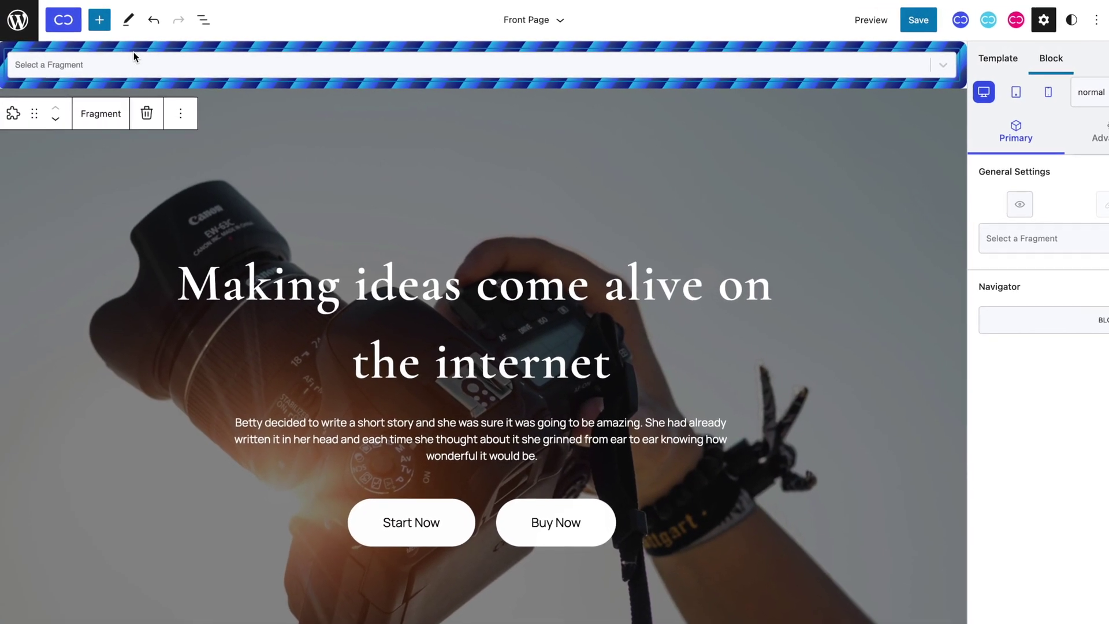
pyautogui.click(139, 65)
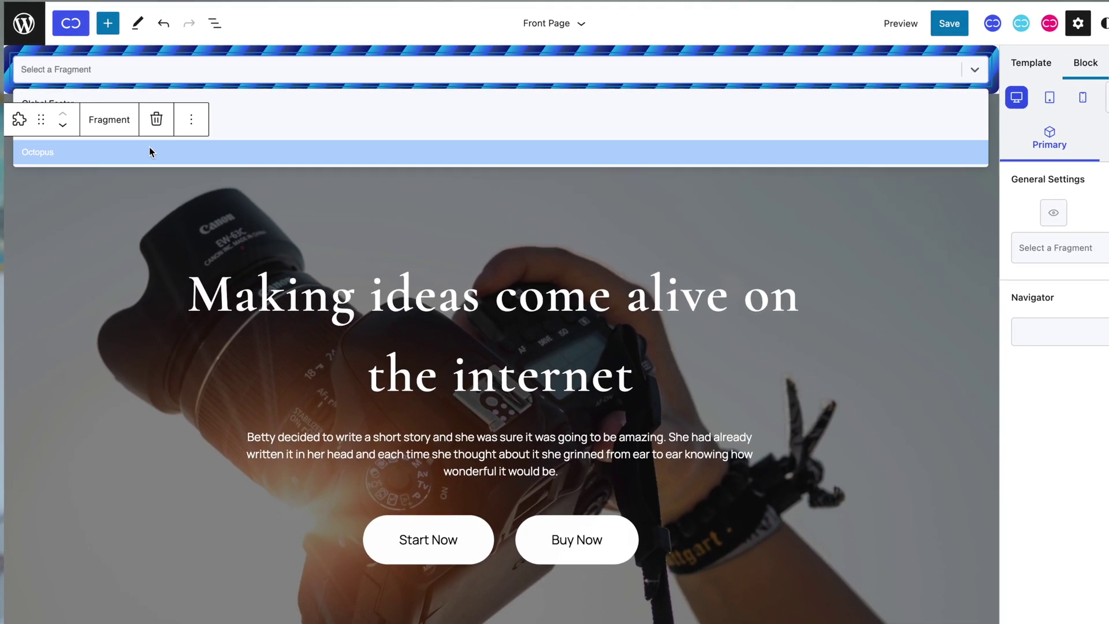
pyautogui.click(150, 152)
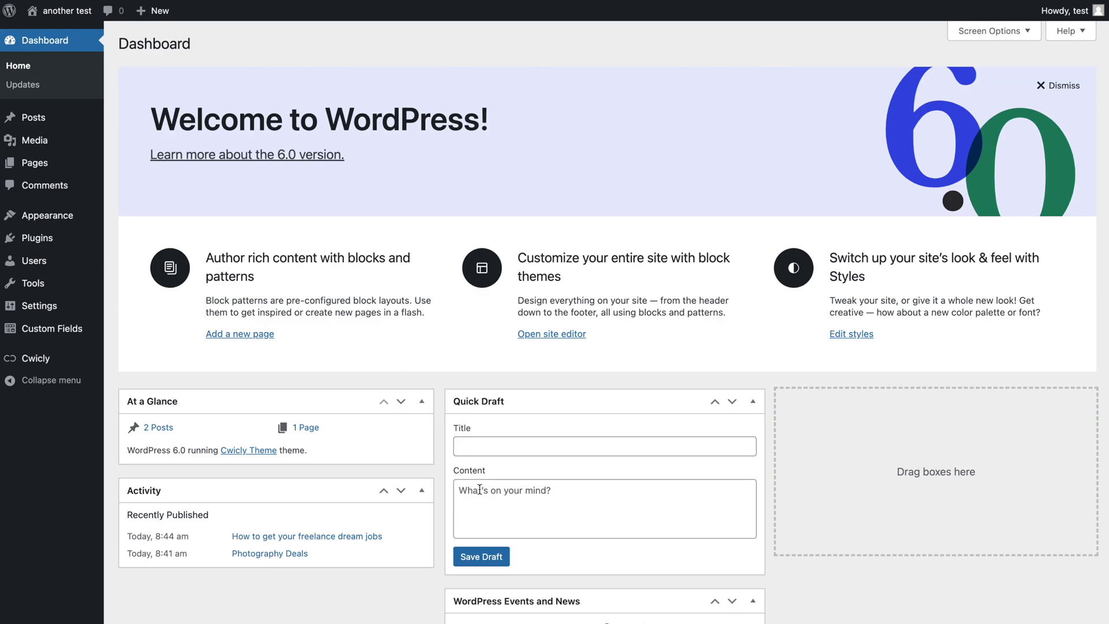
# - Go to Cwicly's Themer page from the admin sidebar
pyautogui.moveTo(46, 370)
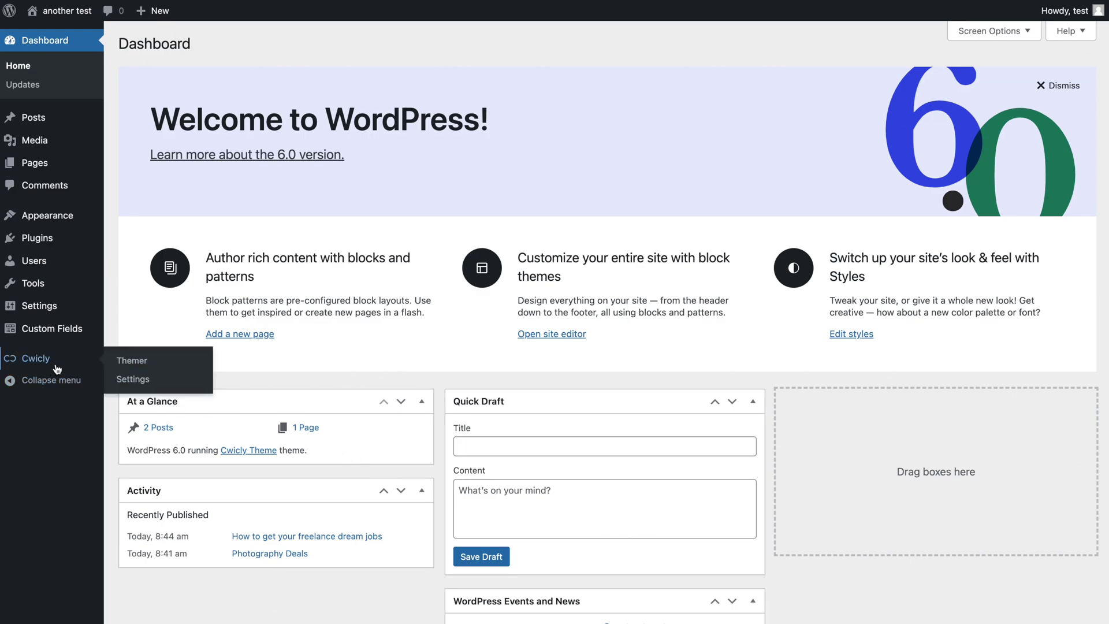
pyautogui.click(115, 362)
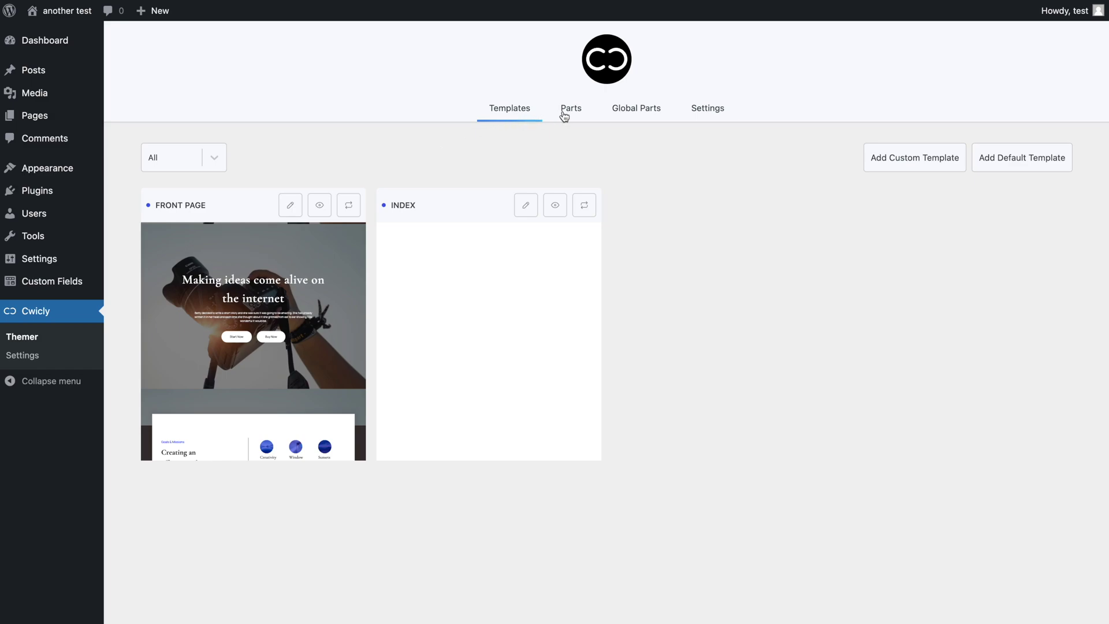
# - Switch to the Global Parts tab to see the Global Header and Global Footer
pyautogui.click(648, 114)
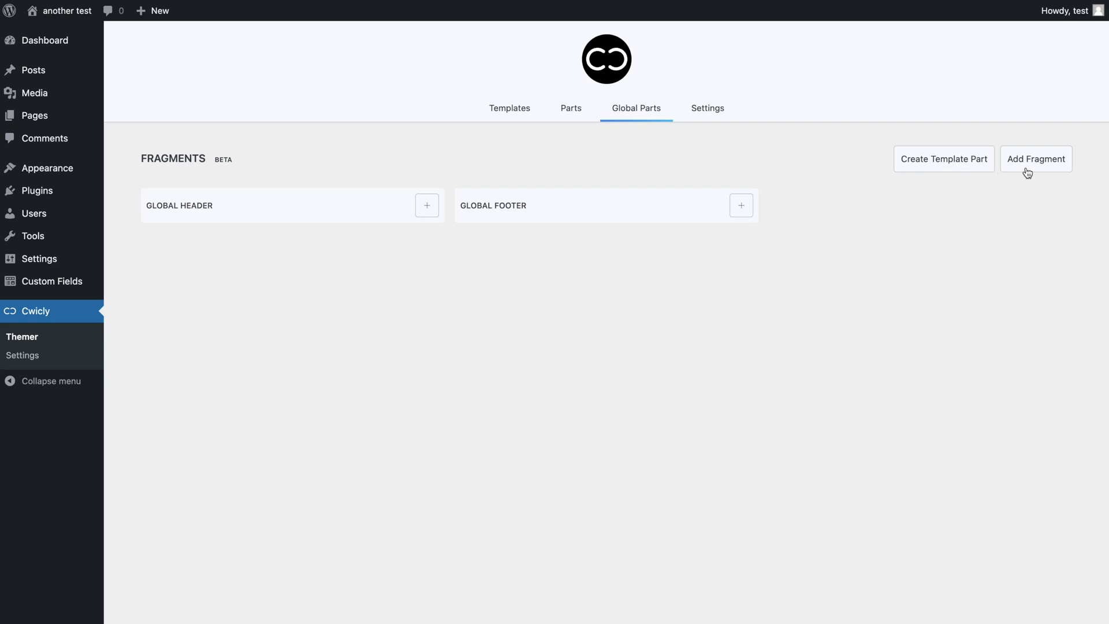
pyautogui.click(985, 172)
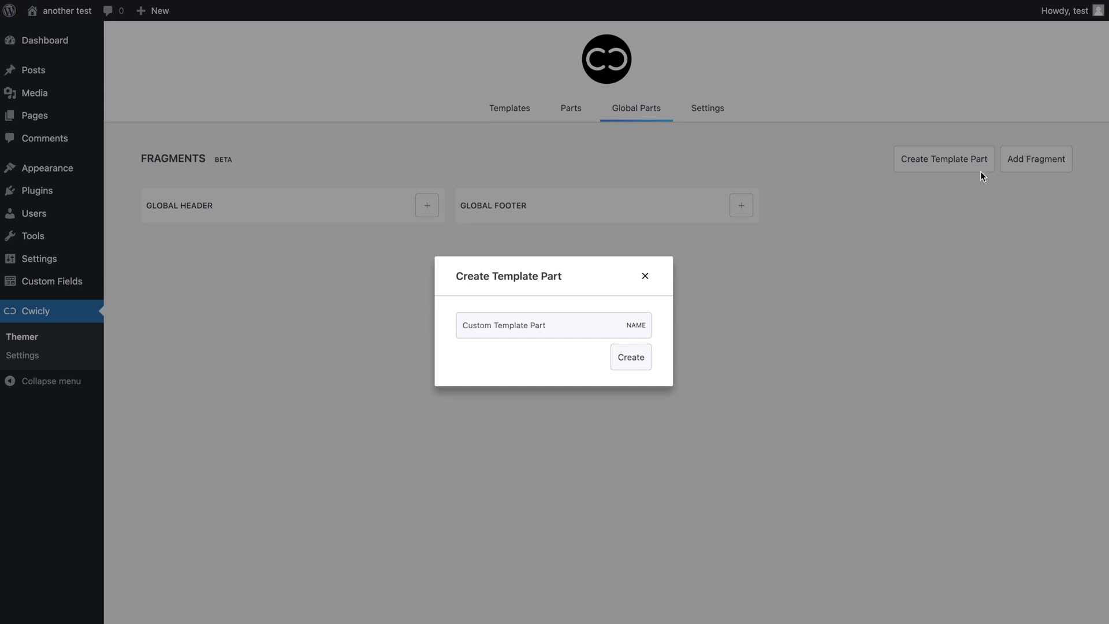
pyautogui.click(646, 282)
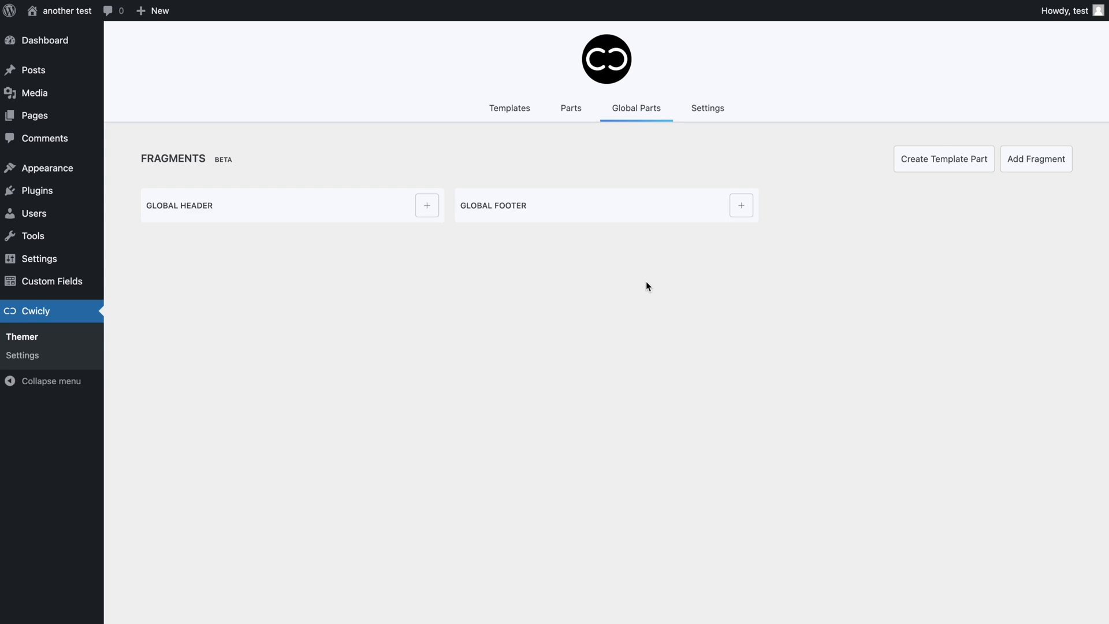
pyautogui.click(1029, 166)
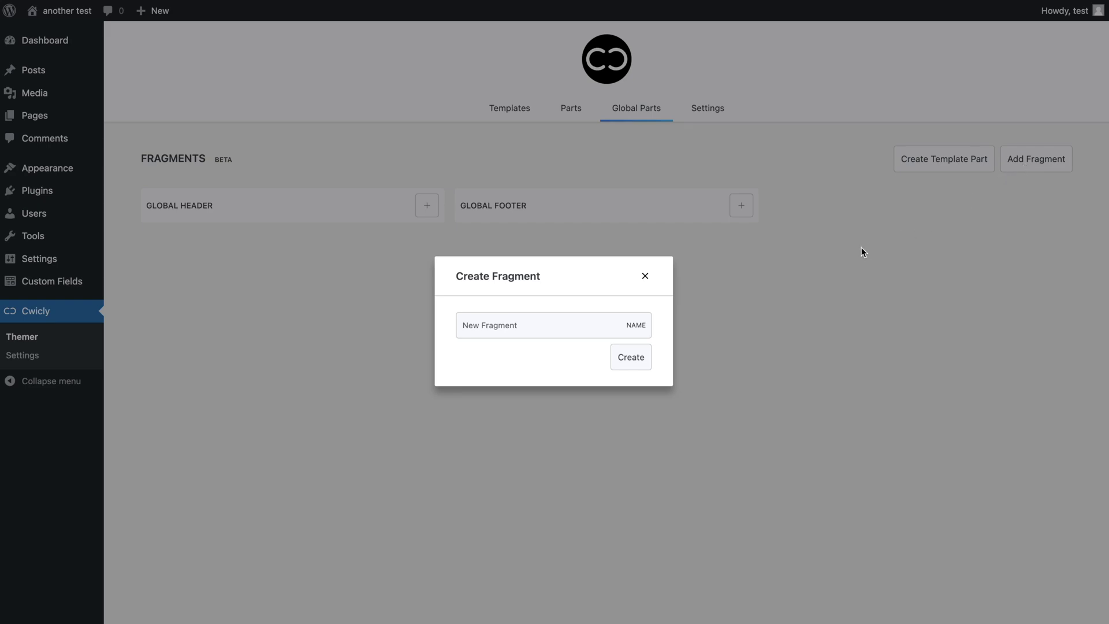
pyautogui.click(646, 277)
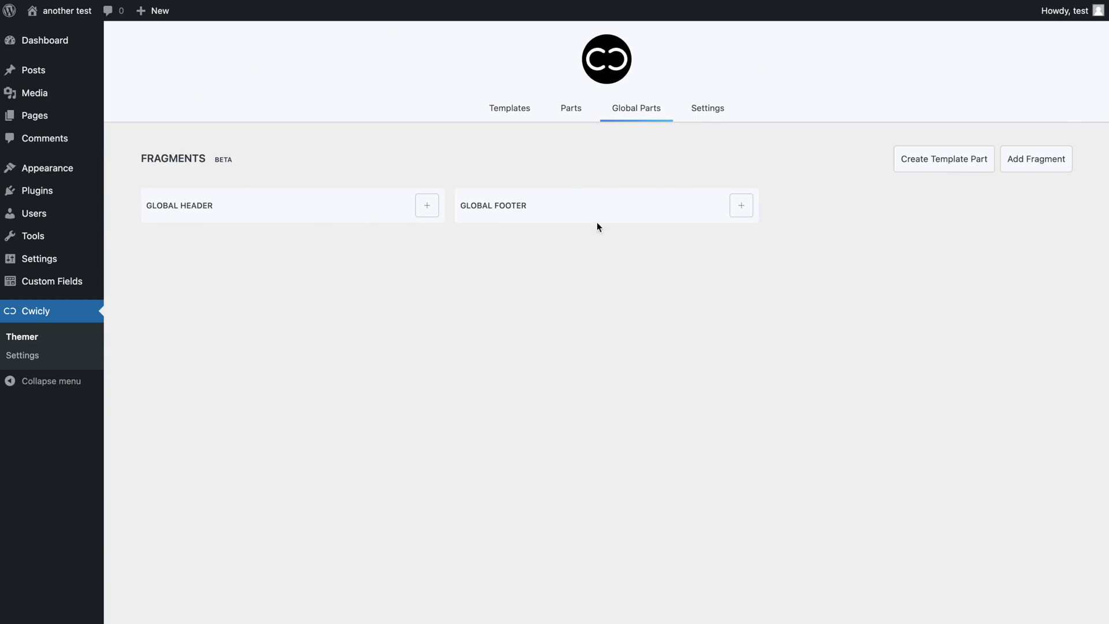
pyautogui.click(532, 116)
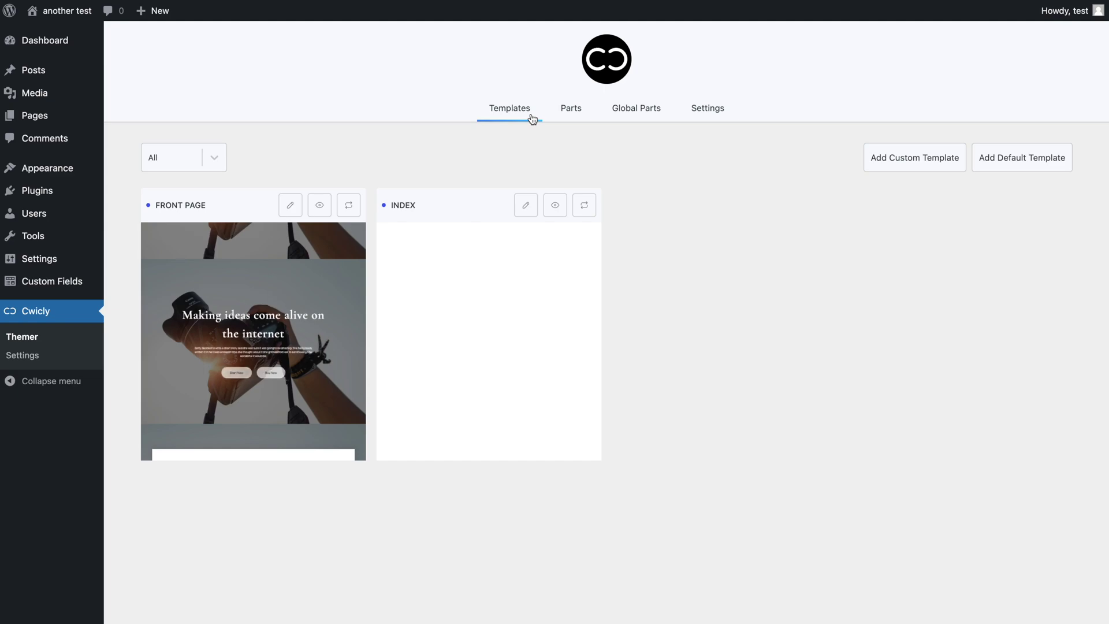
pyautogui.click(290, 206)
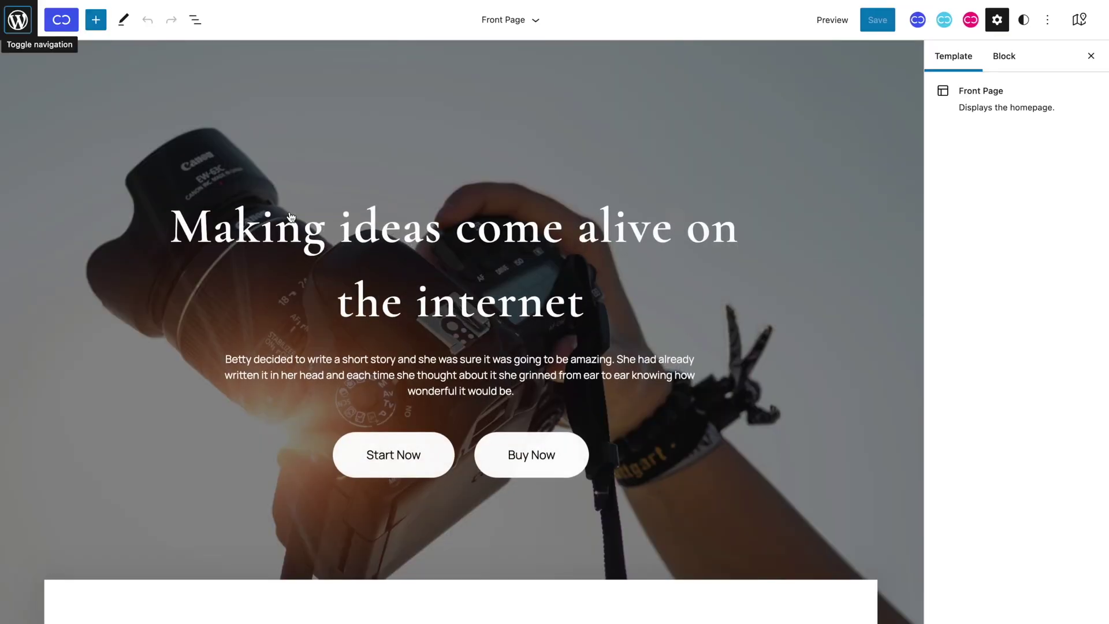
pyautogui.scroll(-10, 291, 217)
pyautogui.scroll(-20, 291, 217)
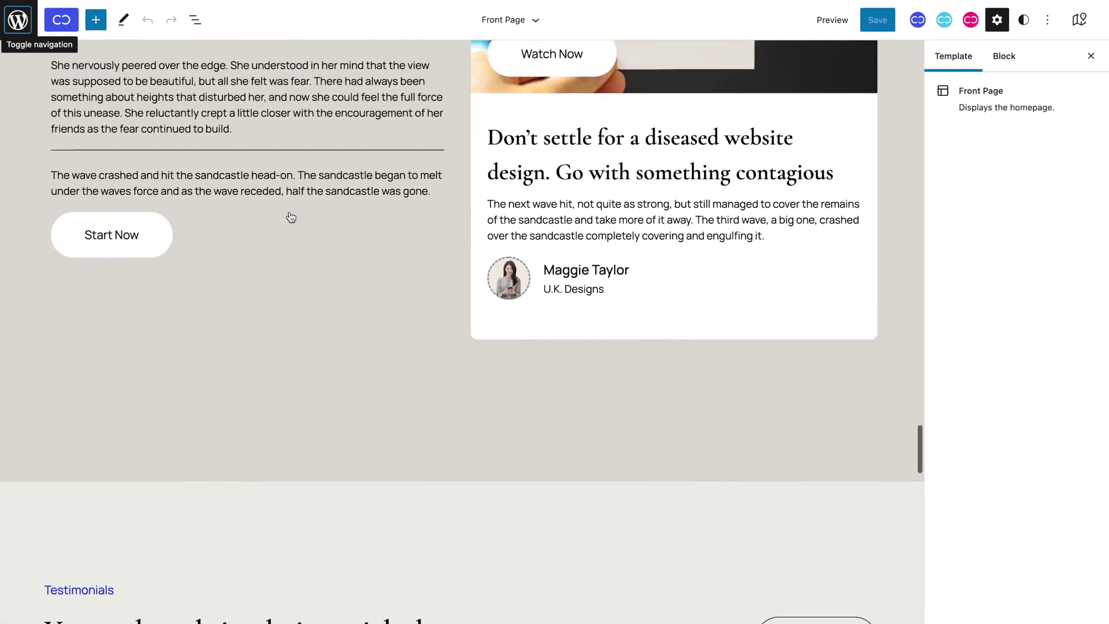
pyautogui.scroll(-20, 290, 217)
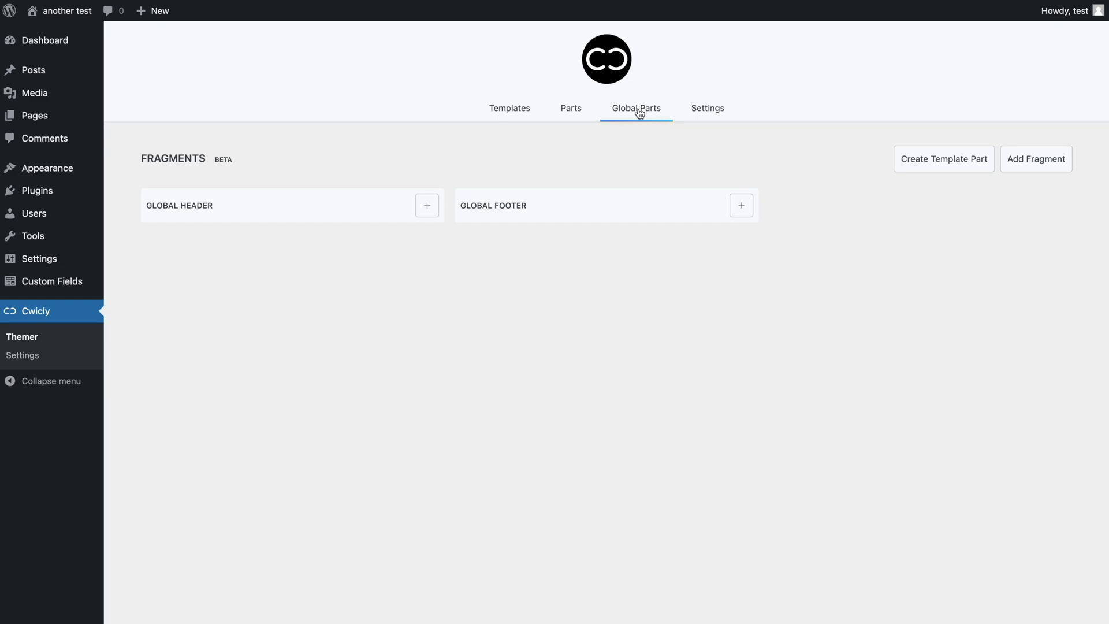
# - Add a part slot to the Global Header, assign the header template part, and open it for editing
pyautogui.click(432, 208)
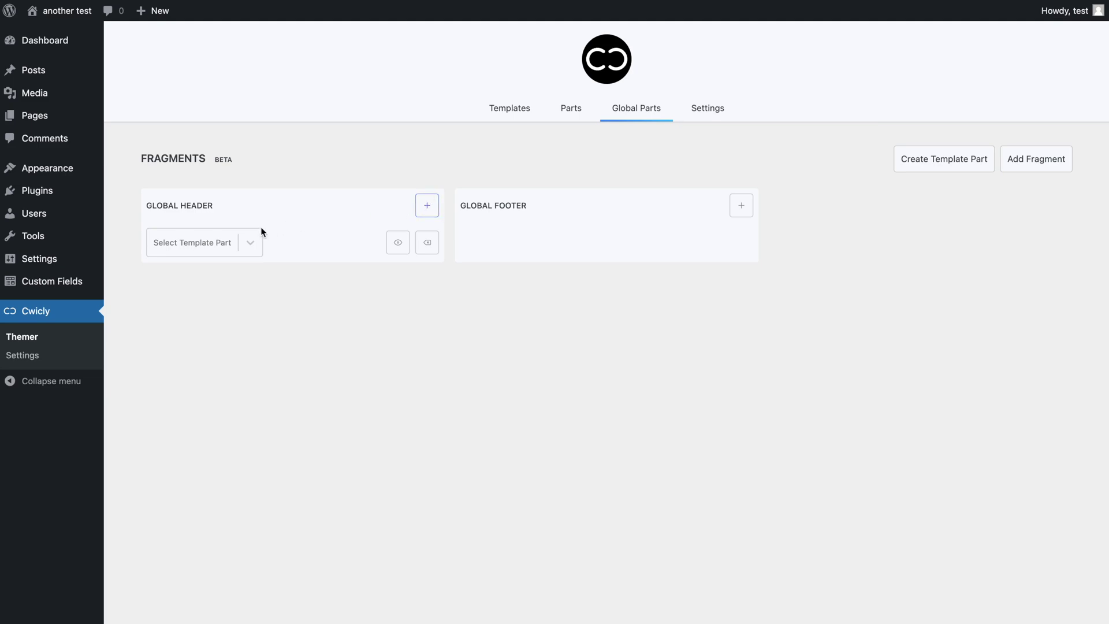
pyautogui.click(219, 244)
pyautogui.click(215, 292)
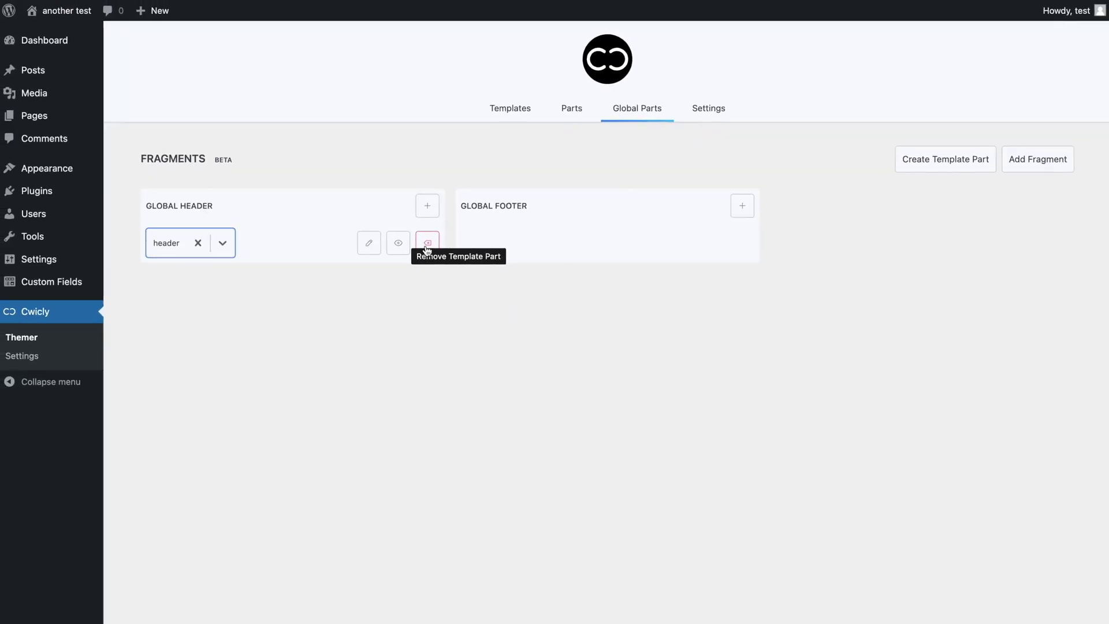
pyautogui.click(376, 249)
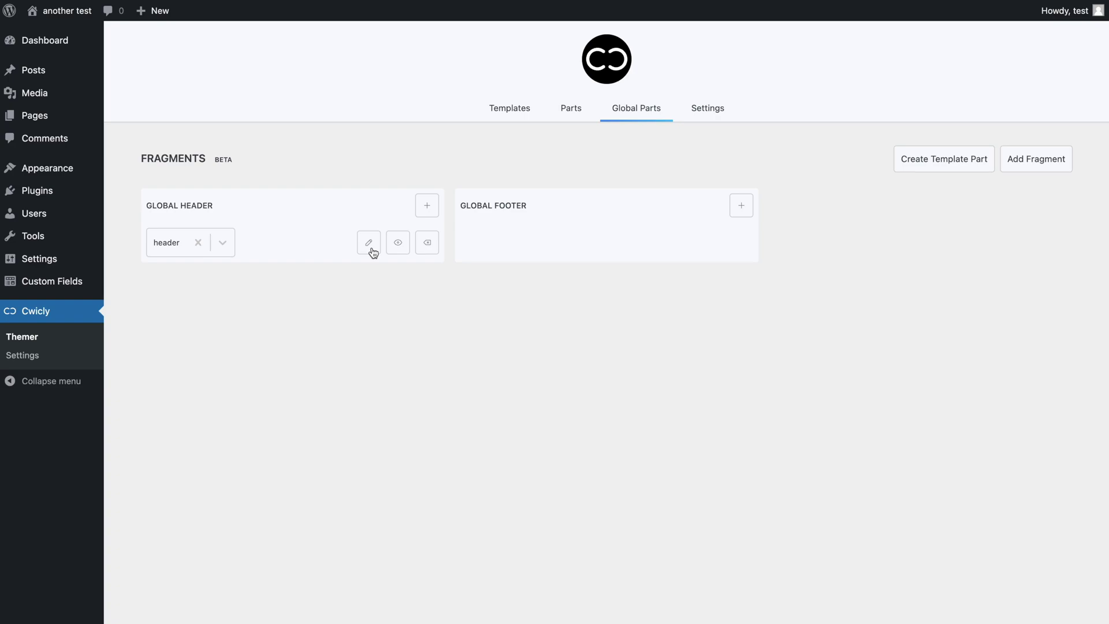
# - Add a Show if, type All visibility condition to the Global Header
pyautogui.click(390, 250)
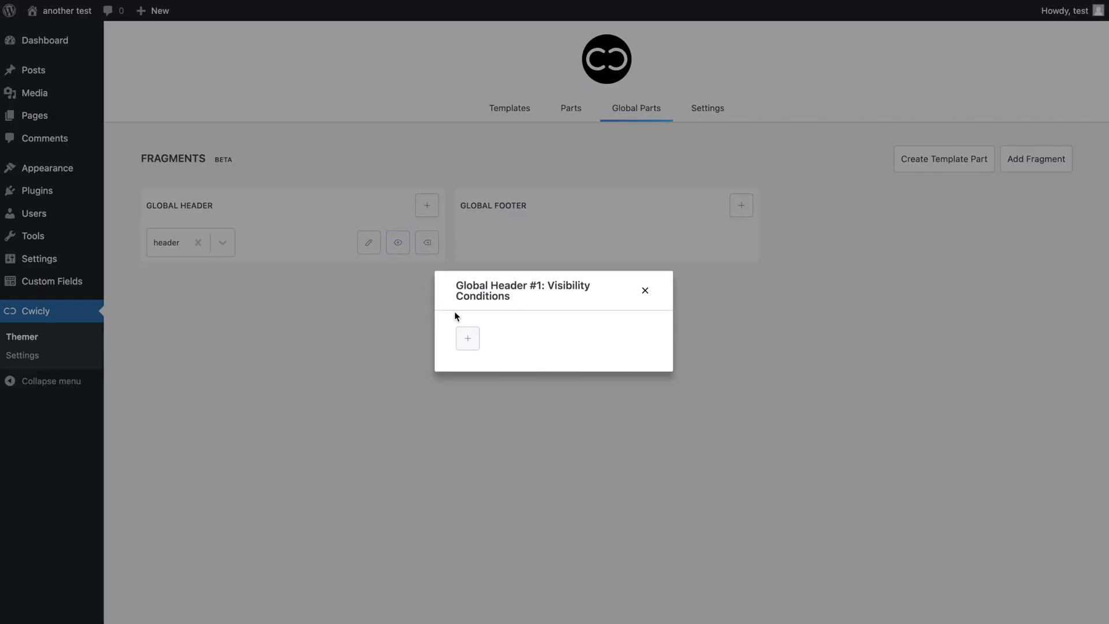
pyautogui.click(477, 346)
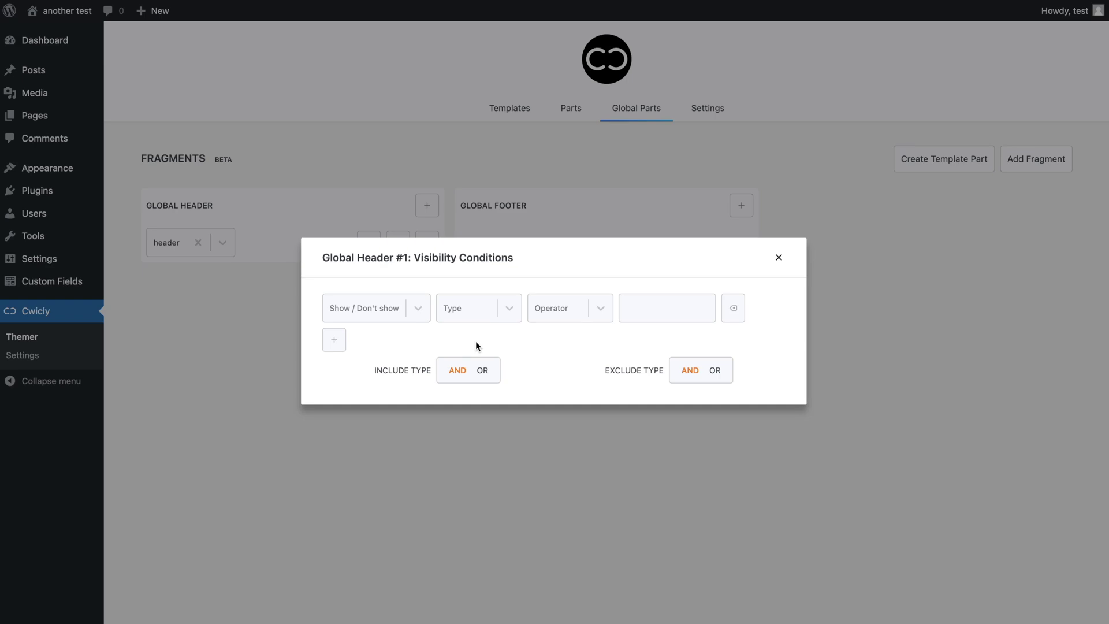
pyautogui.click(408, 316)
pyautogui.click(407, 341)
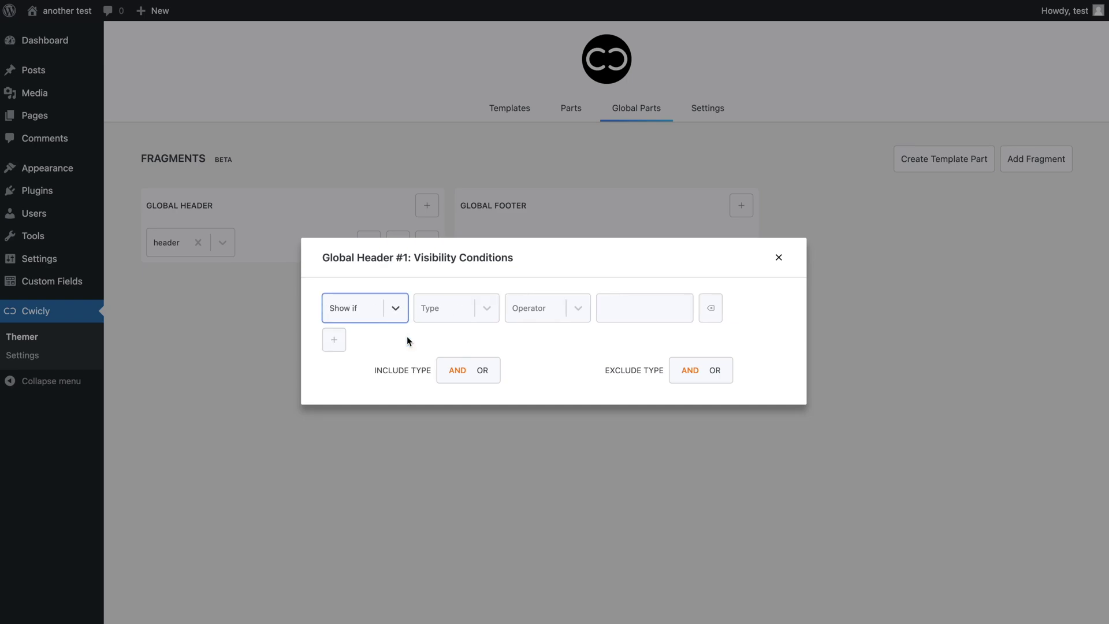
pyautogui.click(470, 313)
pyautogui.click(468, 335)
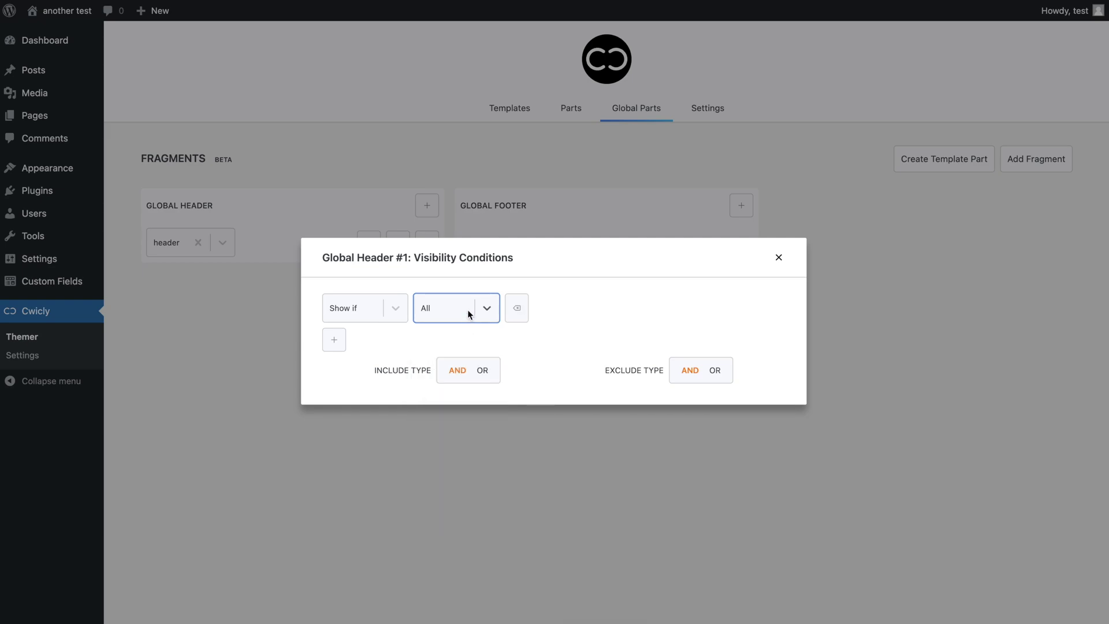
pyautogui.click(468, 311)
# - Try narrowing the header condition to Singular content, Posts, by Categories
pyautogui.scroll(-3, 466, 390)
pyautogui.scroll(3, 466, 394)
pyautogui.click(466, 393)
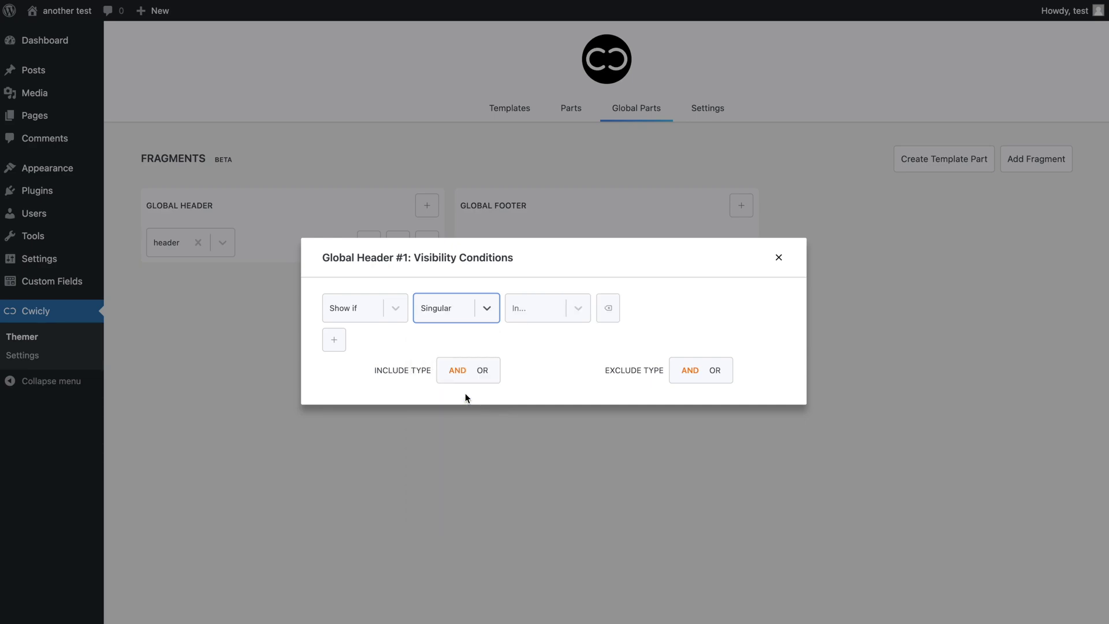
pyautogui.click(557, 313)
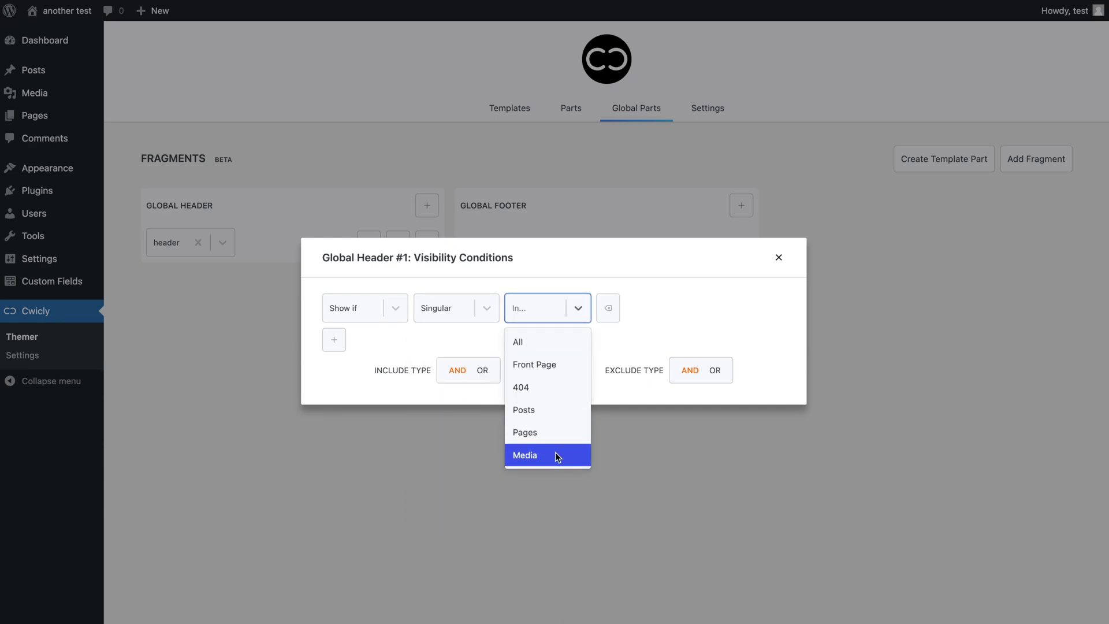
pyautogui.click(548, 408)
pyautogui.click(642, 309)
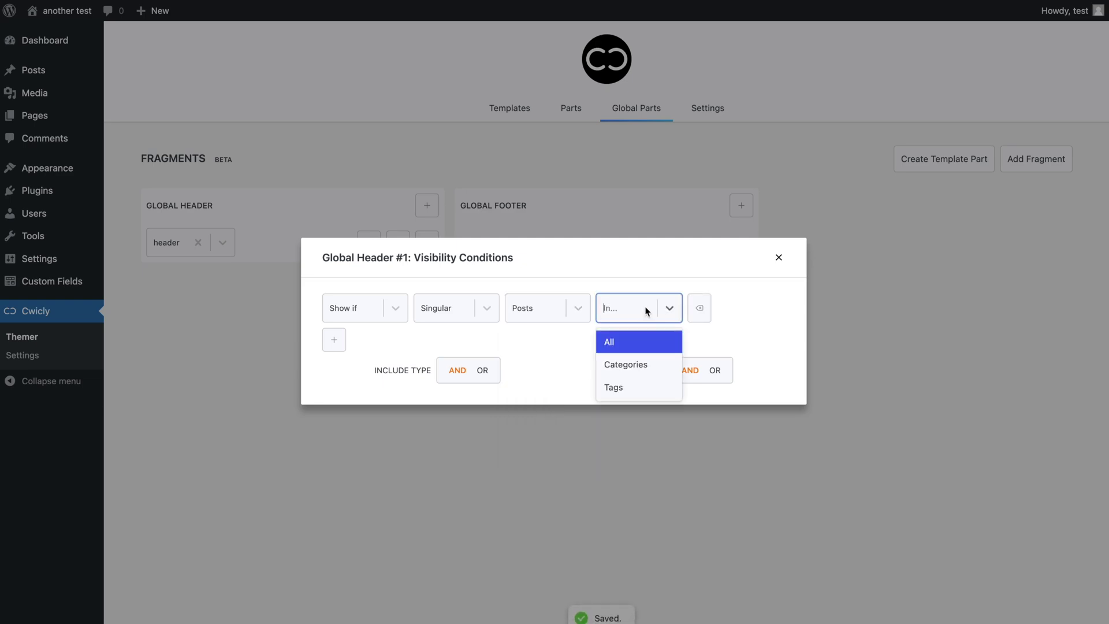
pyautogui.click(646, 364)
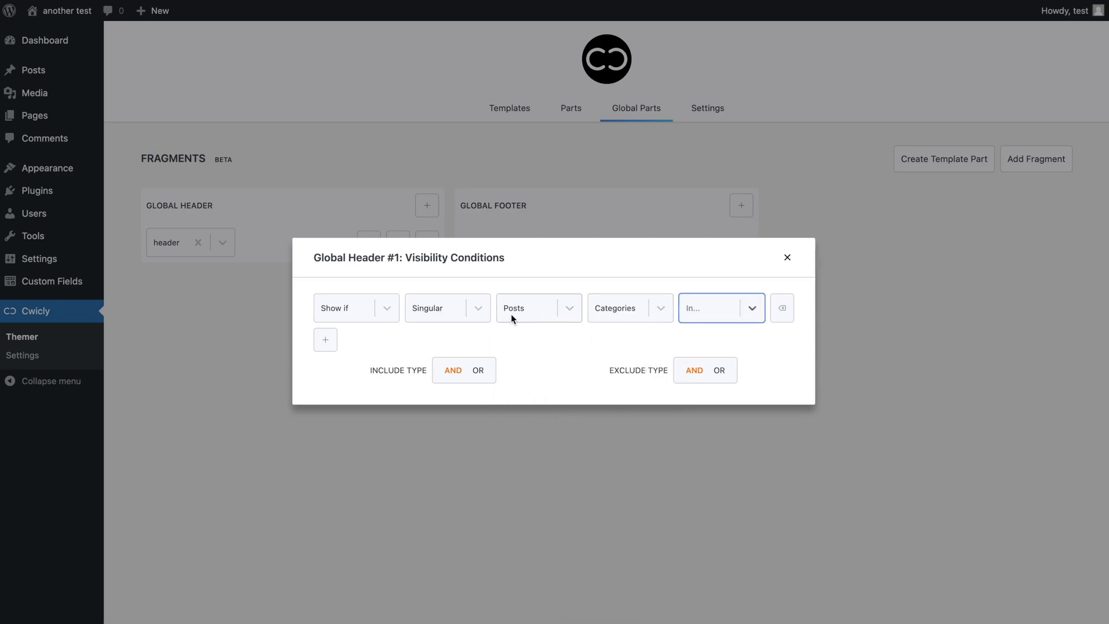
# - Revert the condition type to All, close the conditions, and view the homepage
pyautogui.click(477, 311)
pyautogui.click(474, 341)
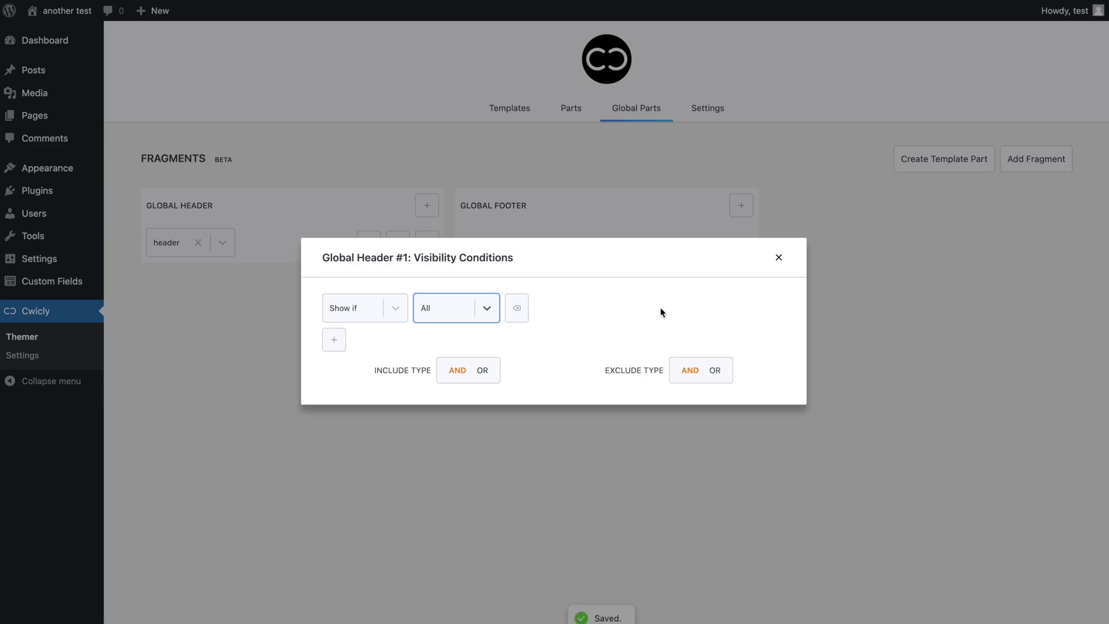
pyautogui.click(777, 268)
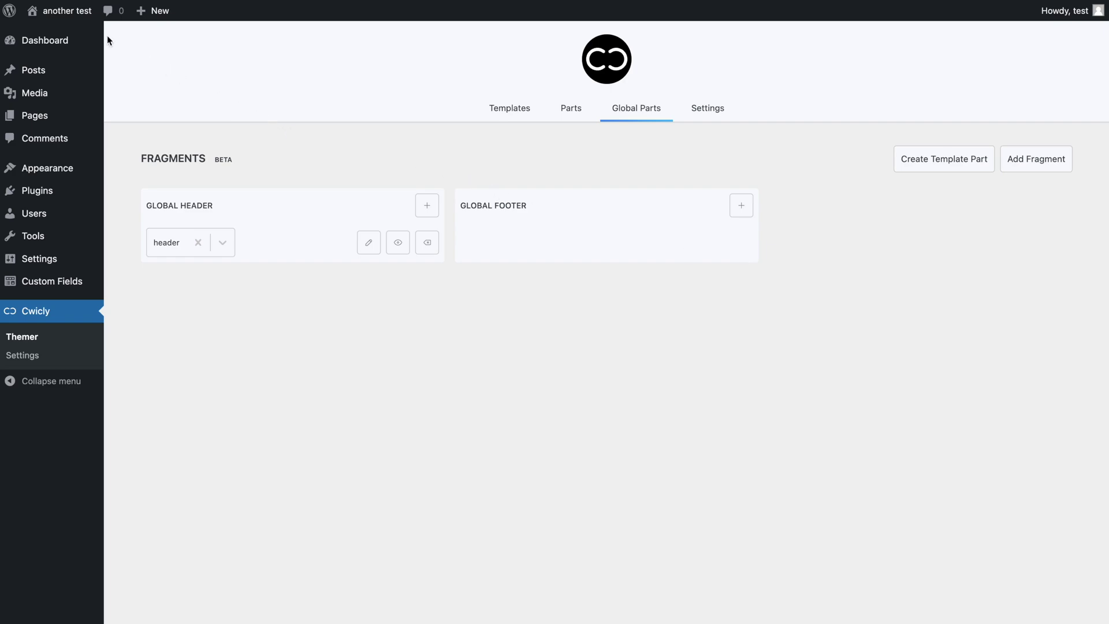
pyautogui.click(80, 23)
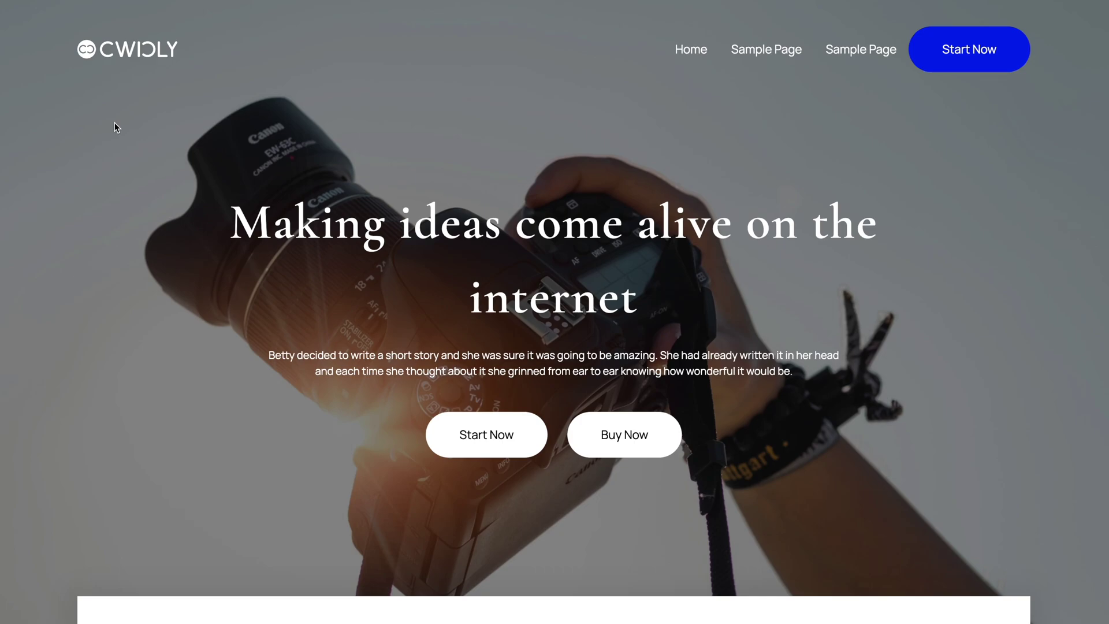
pyautogui.hscroll(-5, 114, 123)
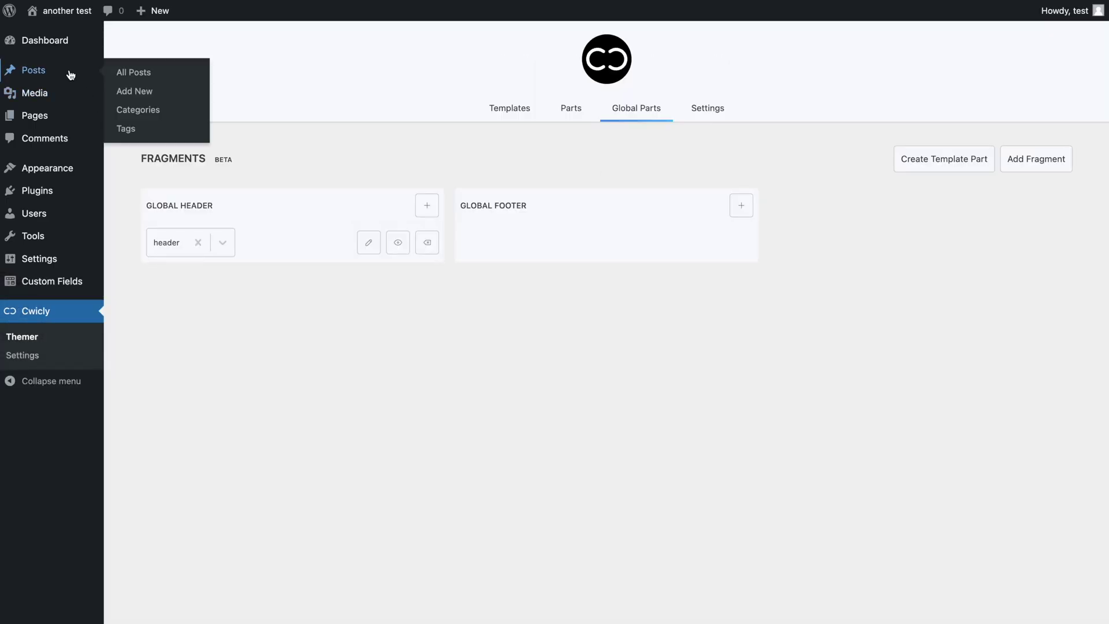
pyautogui.click(70, 73)
pyautogui.click(258, 158)
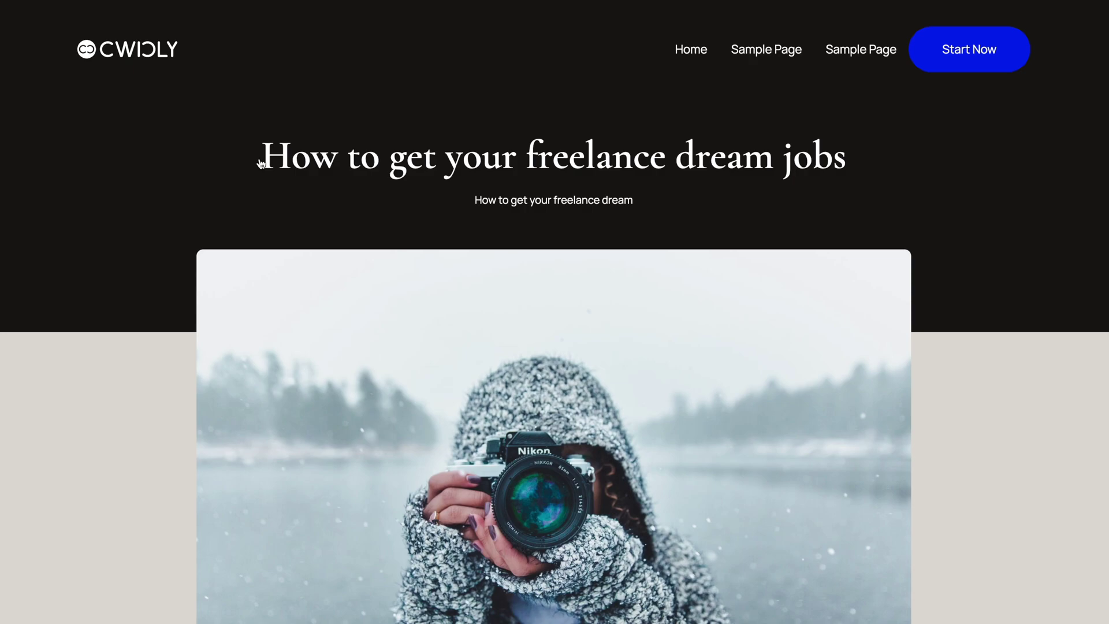
pyautogui.hscroll(-5, 260, 164)
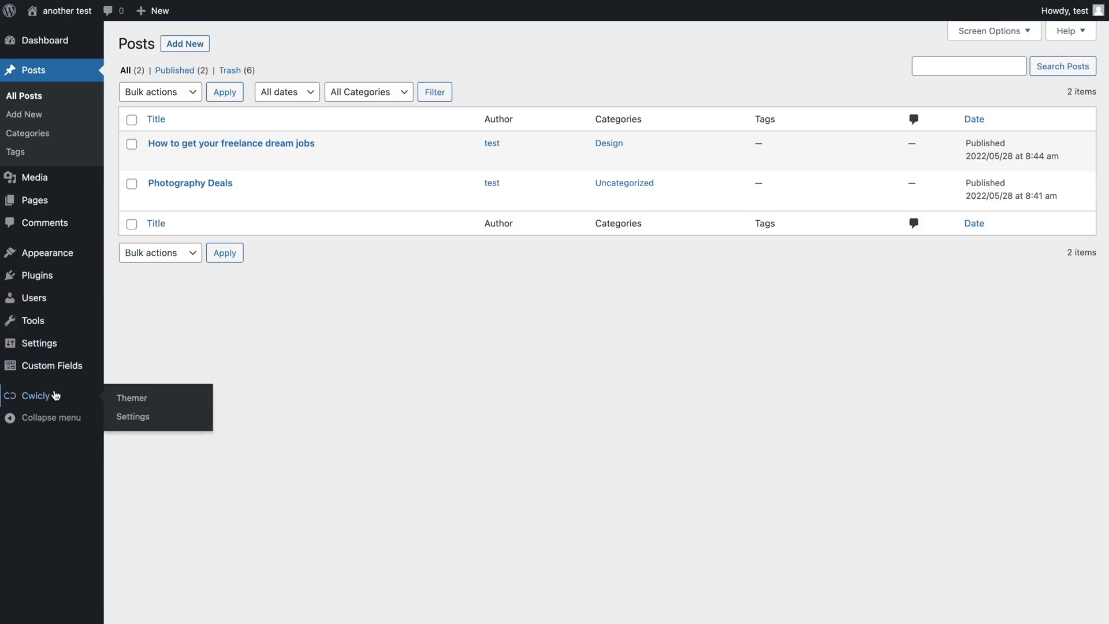
pyautogui.click(56, 395)
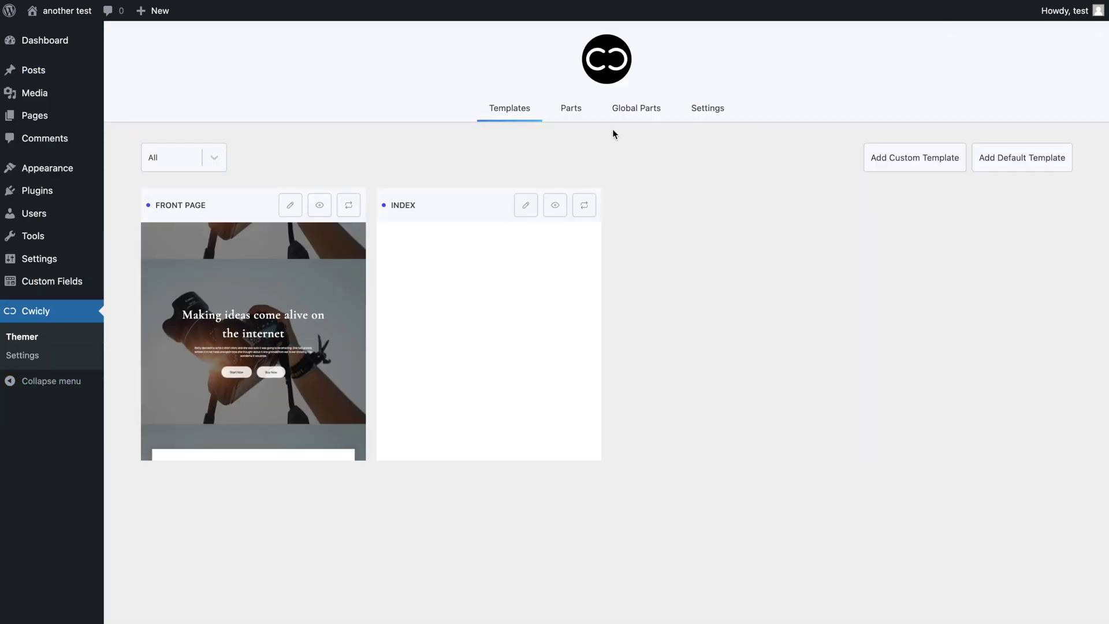
pyautogui.click(642, 109)
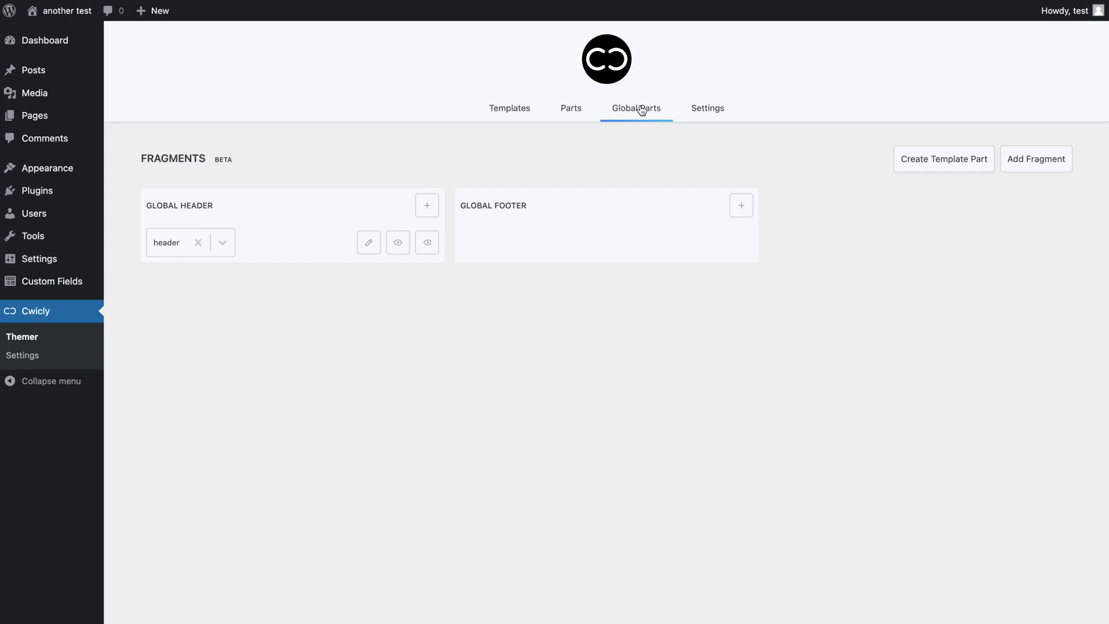
# - Assign the footer template part to a new Global Footer slot
pyautogui.click(740, 205)
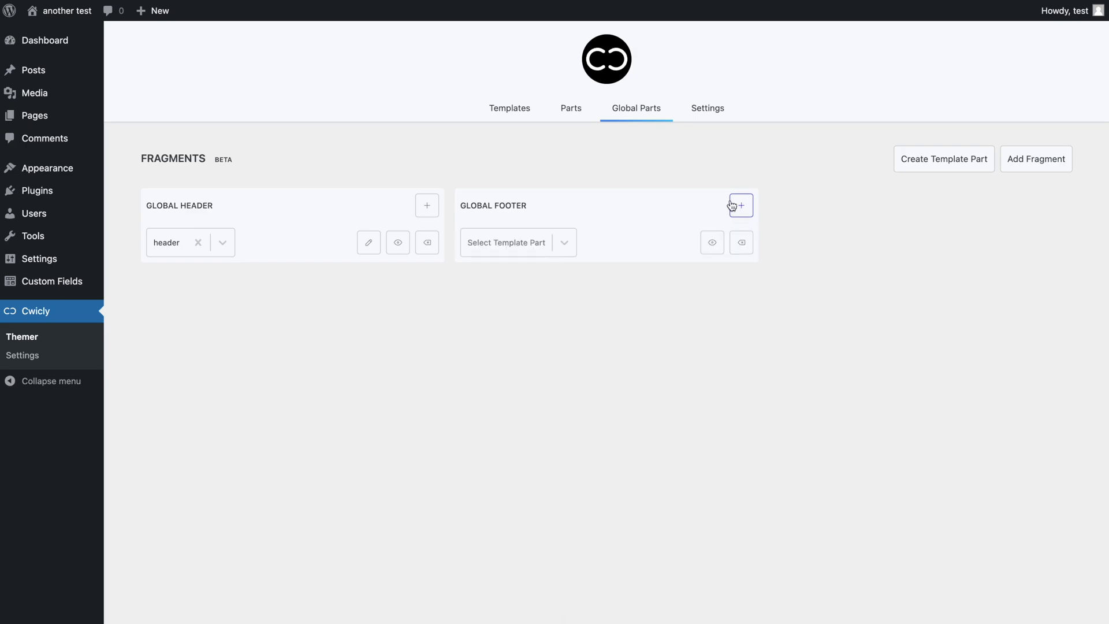
pyautogui.click(563, 241)
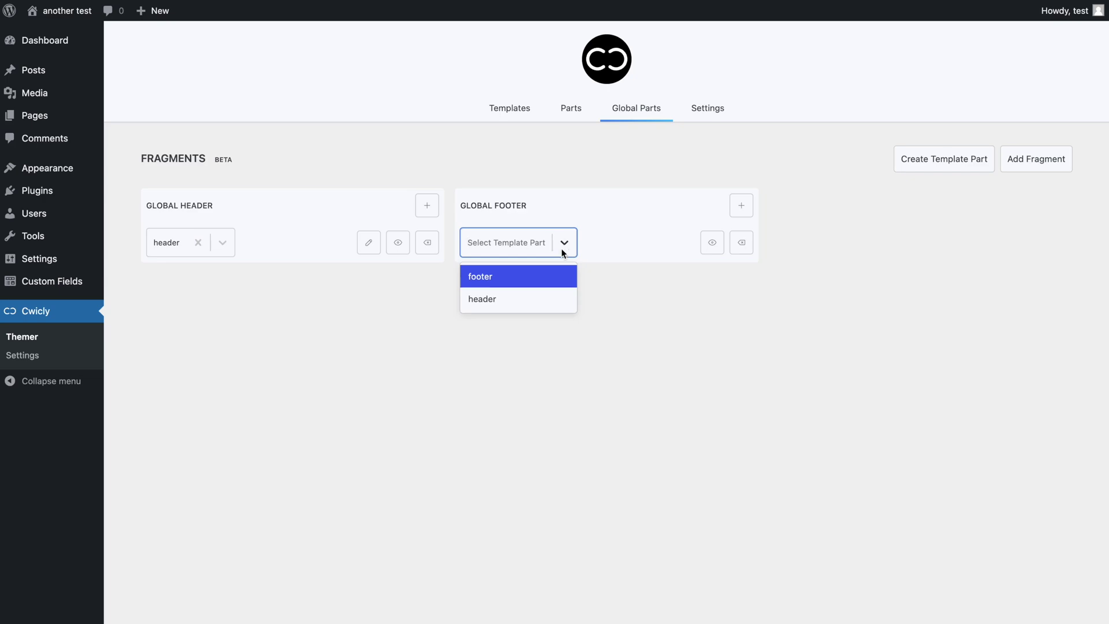
pyautogui.press('Return')
pyautogui.click(678, 251)
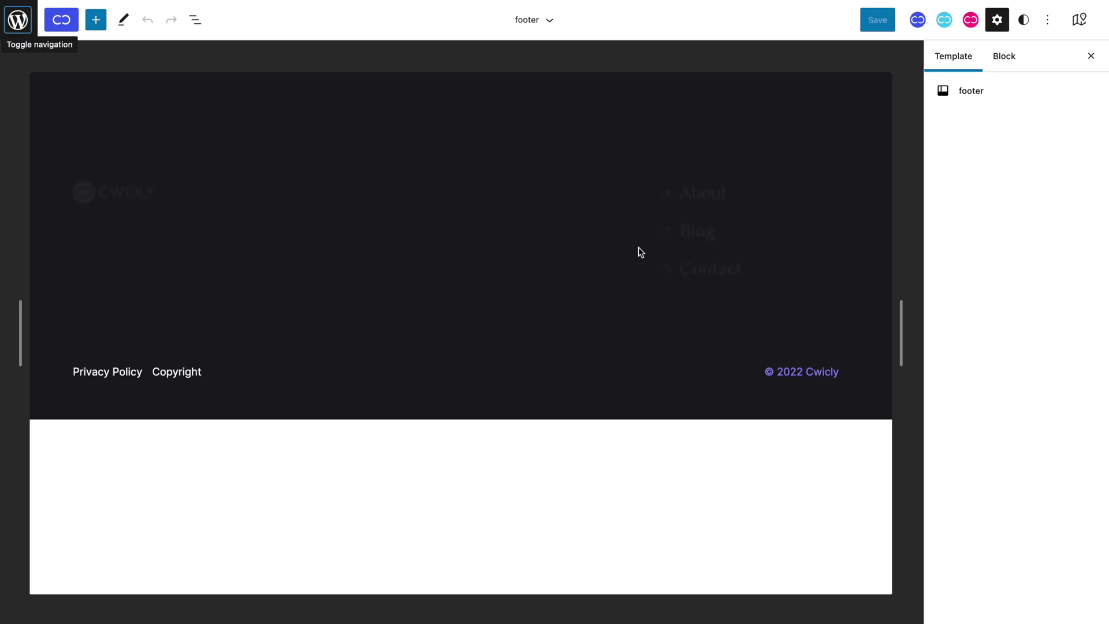
pyautogui.hotkey('alt', 'Left')
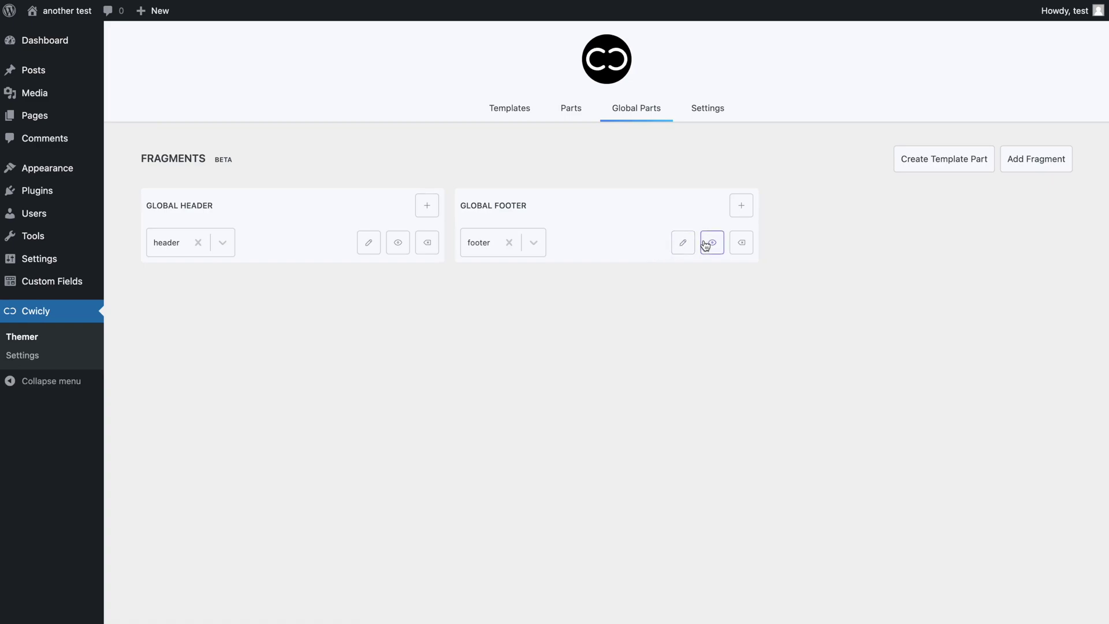
# - Give the footer a Show if, type All visibility condition and close the conditions
pyautogui.click(705, 242)
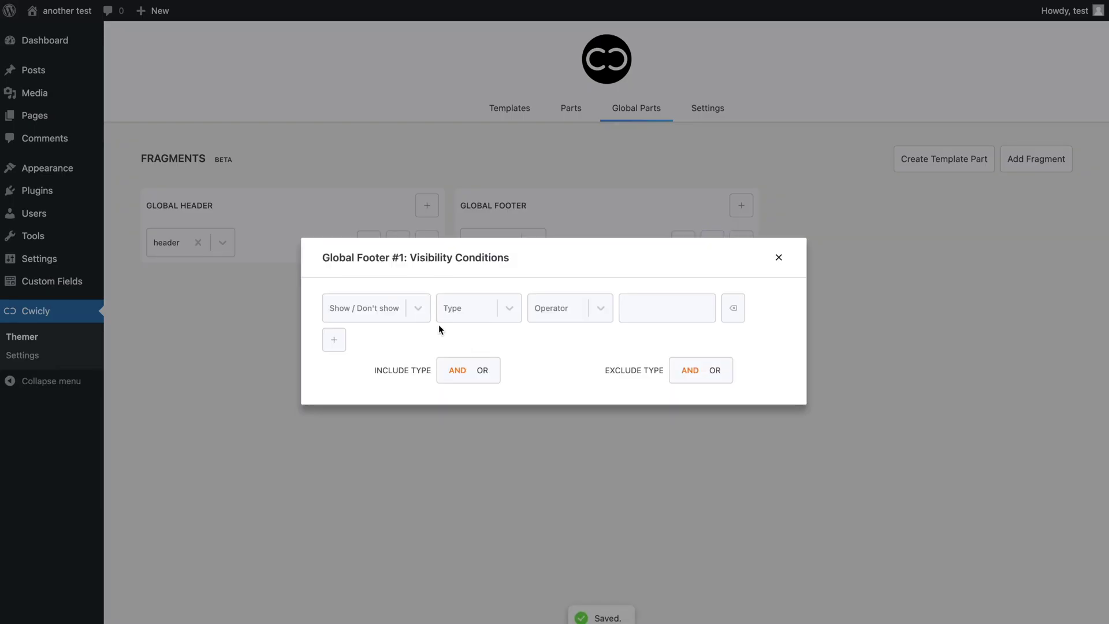
pyautogui.click(417, 309)
pyautogui.click(421, 341)
pyautogui.click(445, 314)
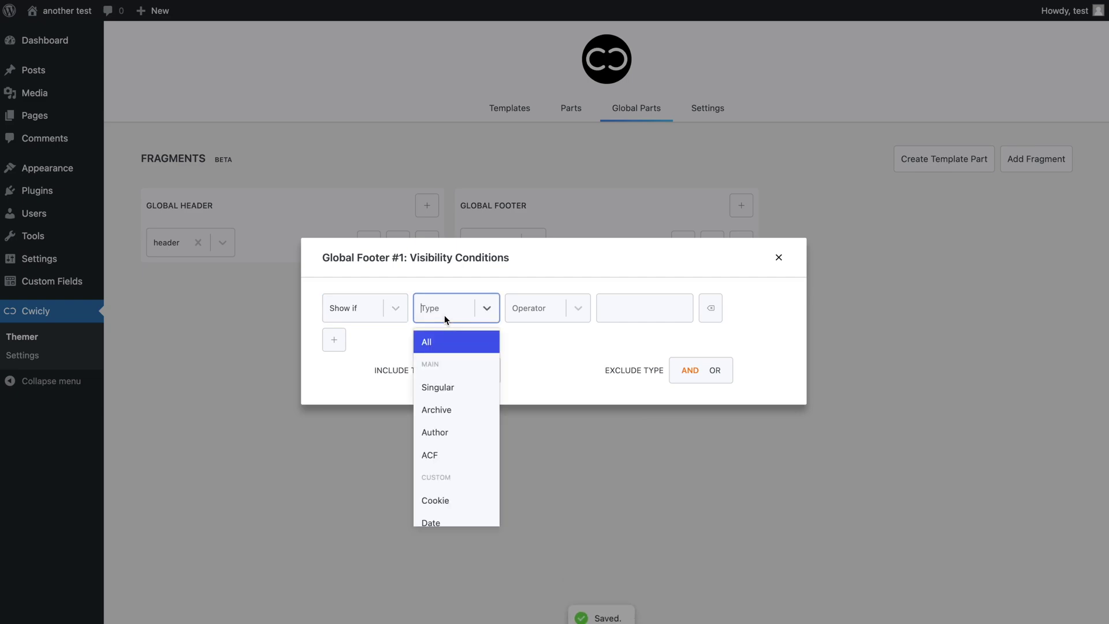
pyautogui.click(446, 342)
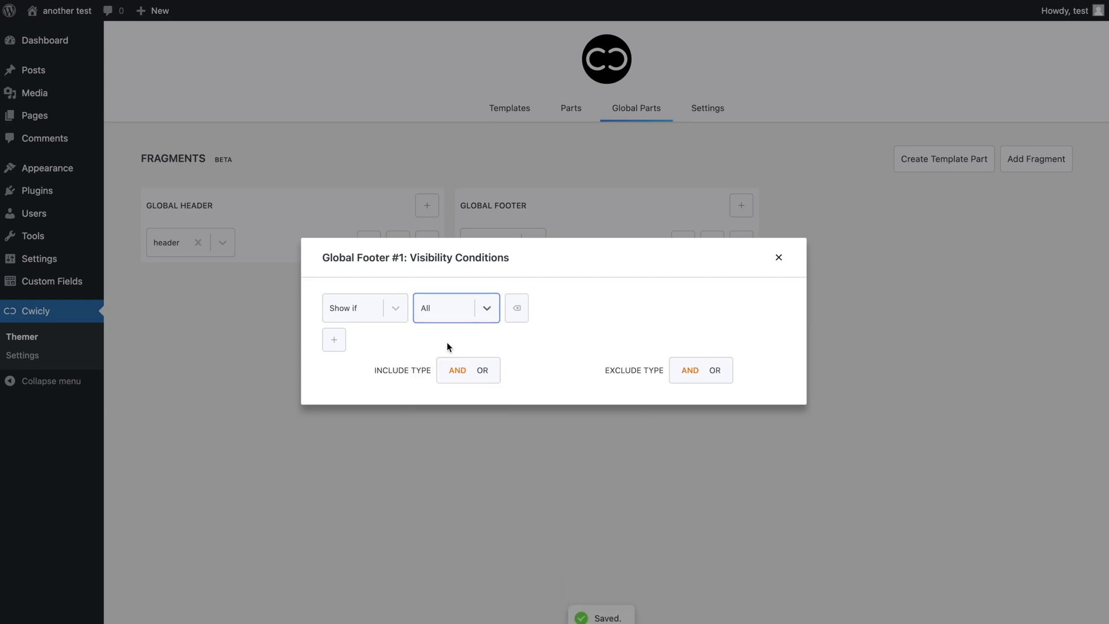
pyautogui.click(779, 258)
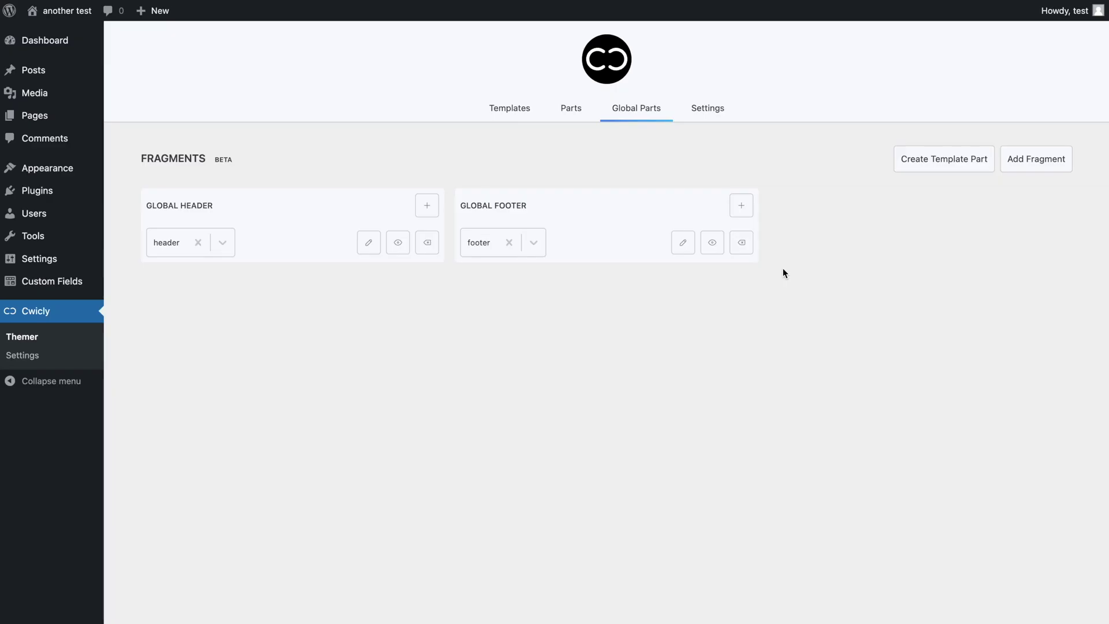
# - Scroll to the footer on the site's front page to check it
pyautogui.click(77, 12)
pyautogui.scroll(-10, 254, 139)
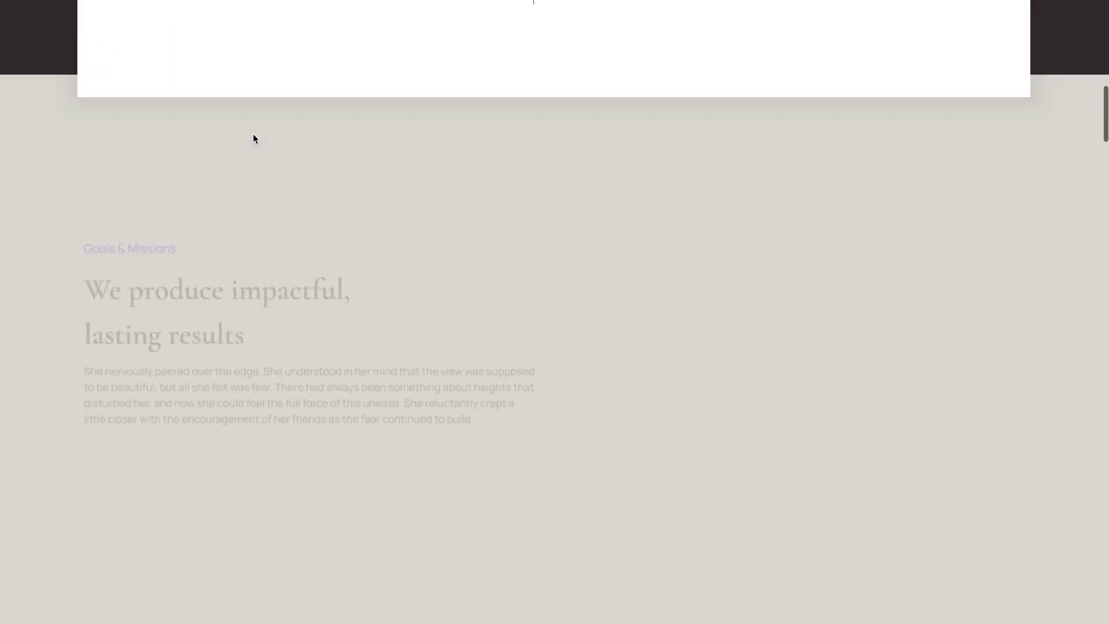
pyautogui.scroll(-15, 253, 135)
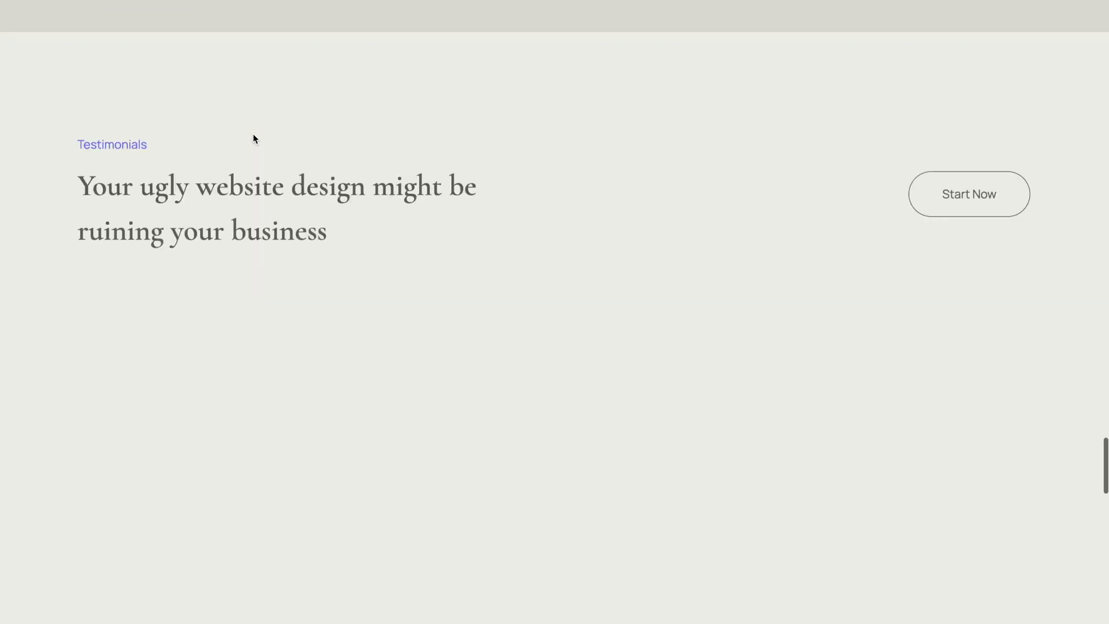
pyautogui.scroll(-5, 255, 139)
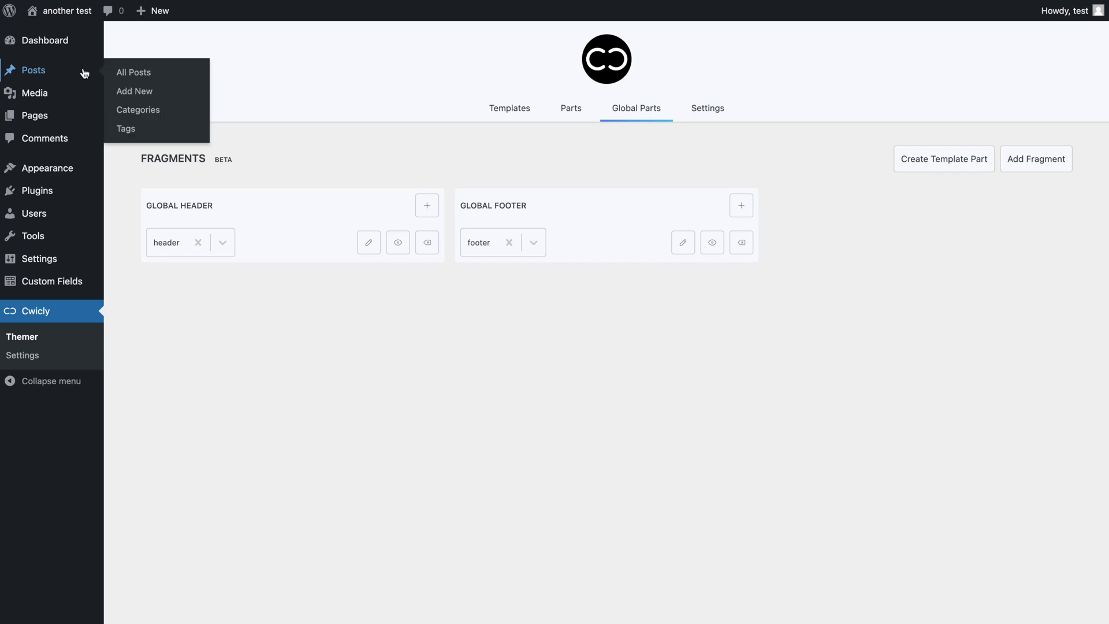
# - Check the footer on the freelance dream jobs post, then head to the Themer templates
pyautogui.click(84, 72)
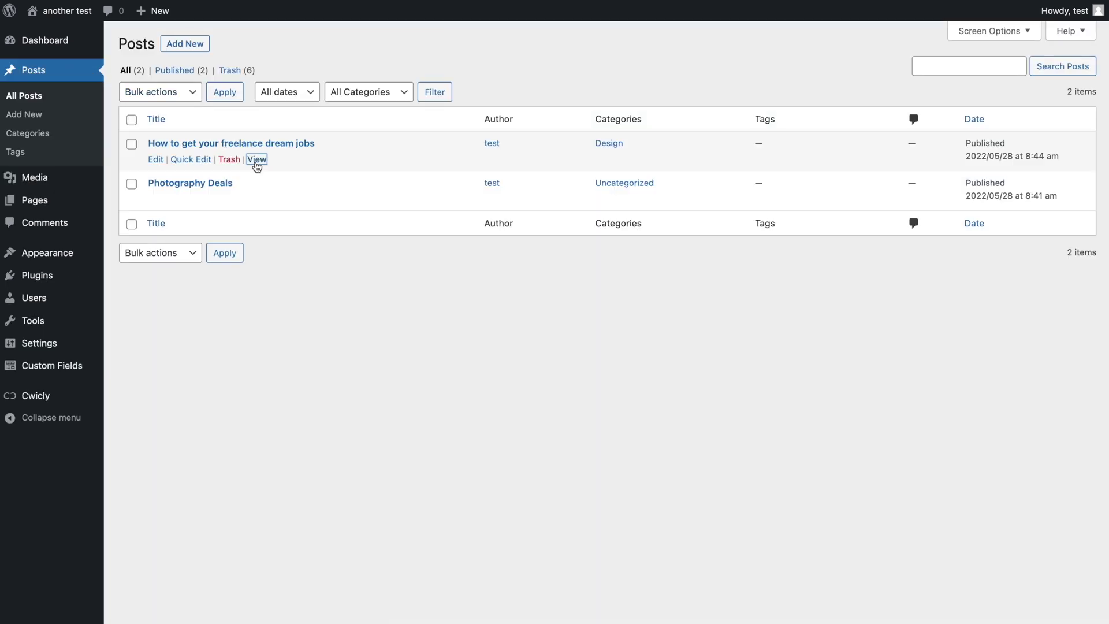
pyautogui.click(255, 160)
pyautogui.scroll(-20, 258, 167)
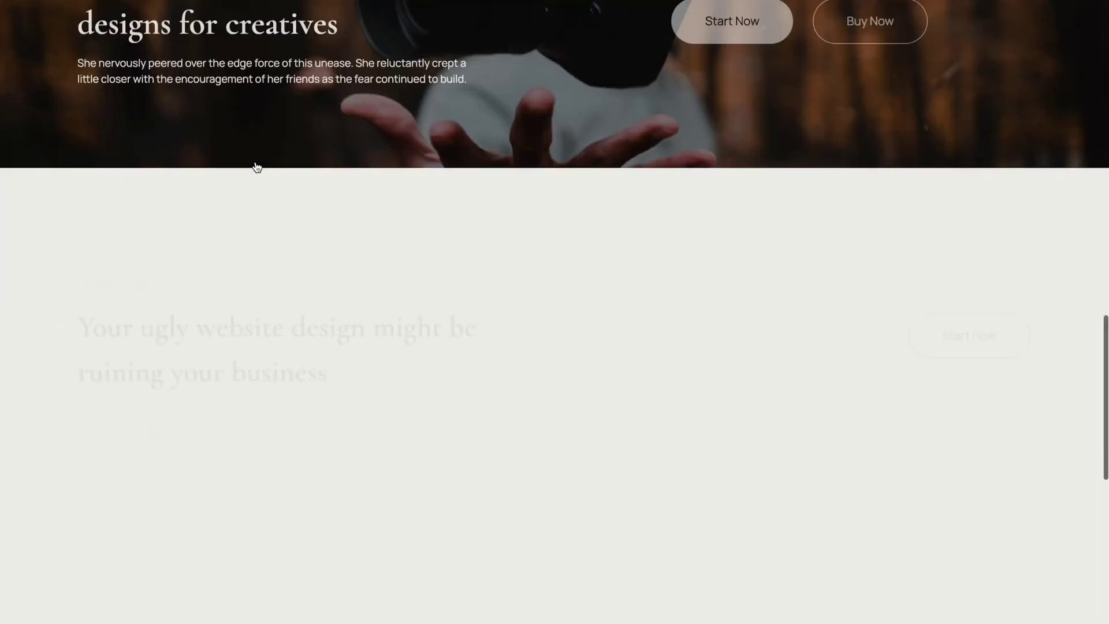
pyautogui.scroll(-2, 257, 167)
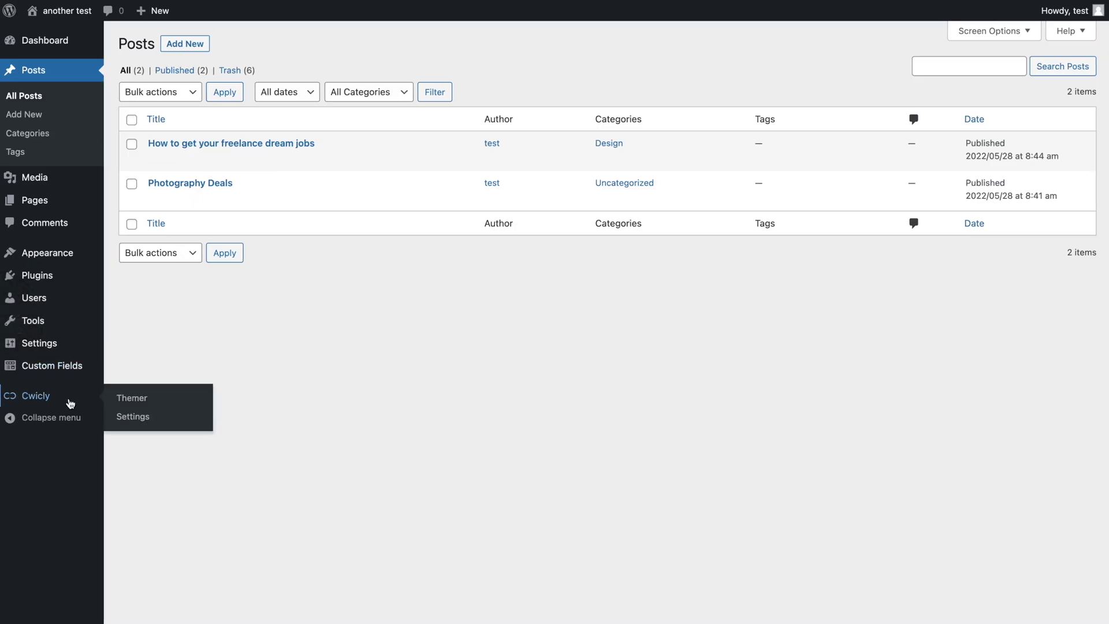
pyautogui.click(70, 403)
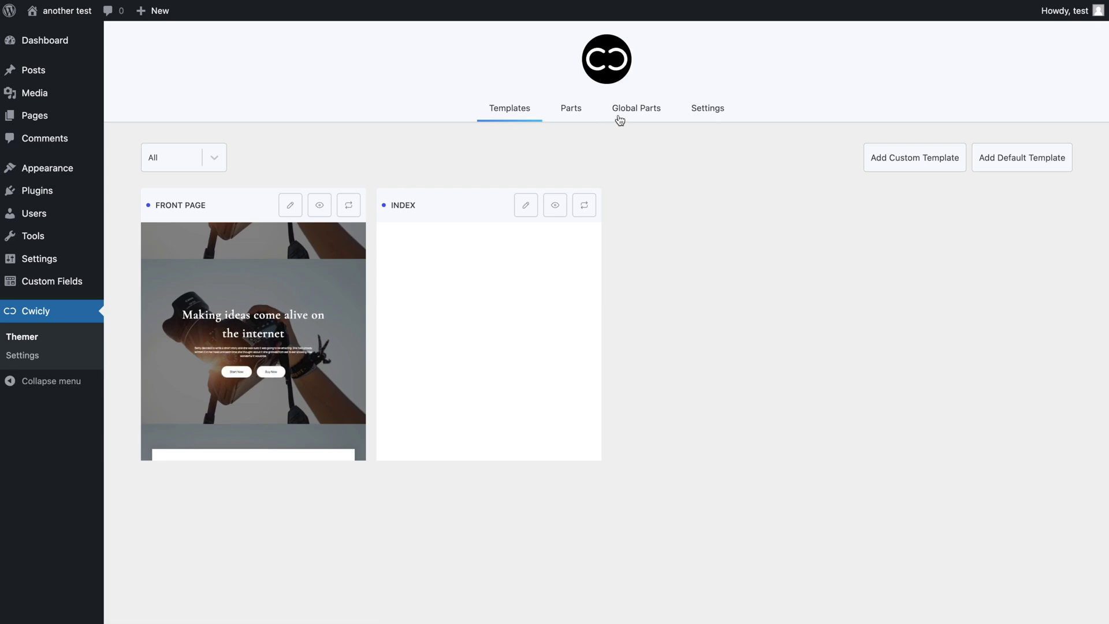
# - Open Global Parts and add three part slots each under Global Header and Global Footer
pyautogui.click(620, 120)
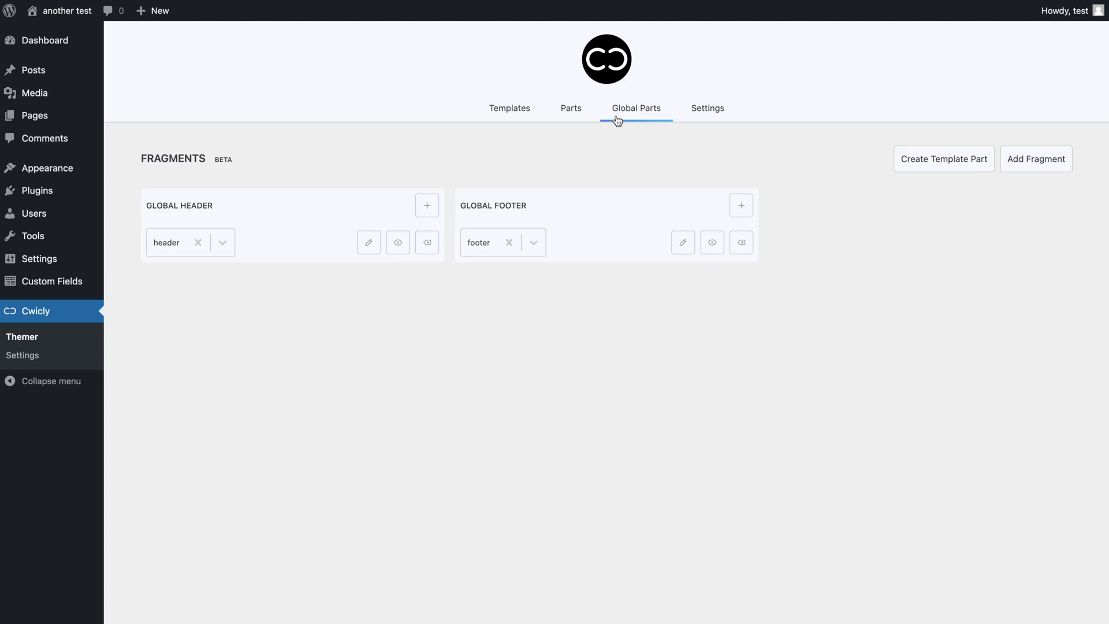
pyautogui.click(429, 205)
pyautogui.click(428, 205)
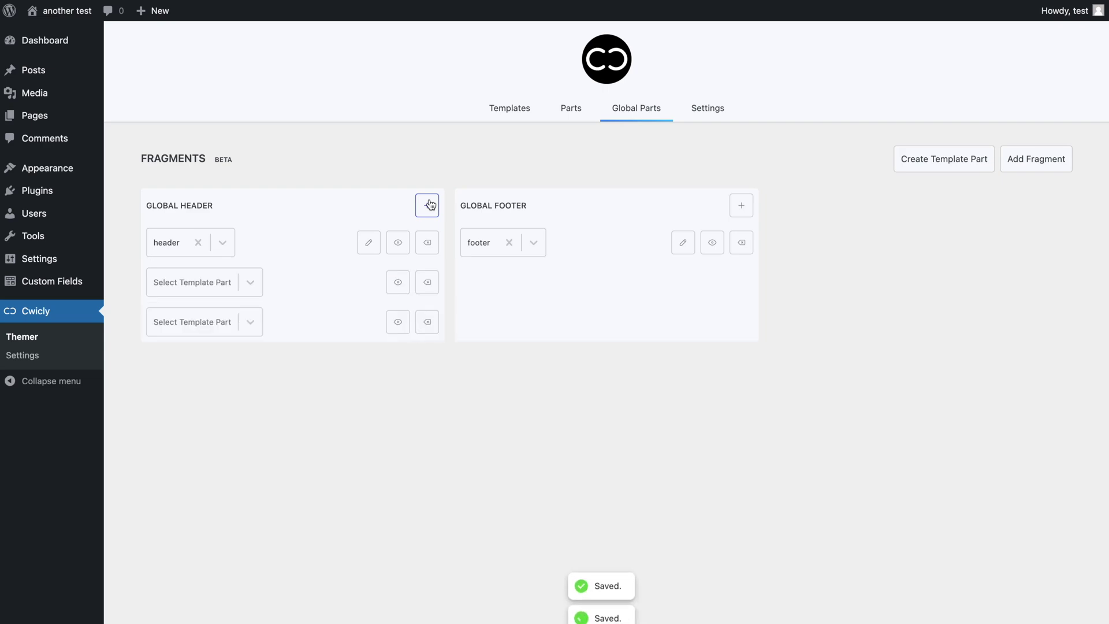
pyautogui.click(428, 205)
pyautogui.click(735, 211)
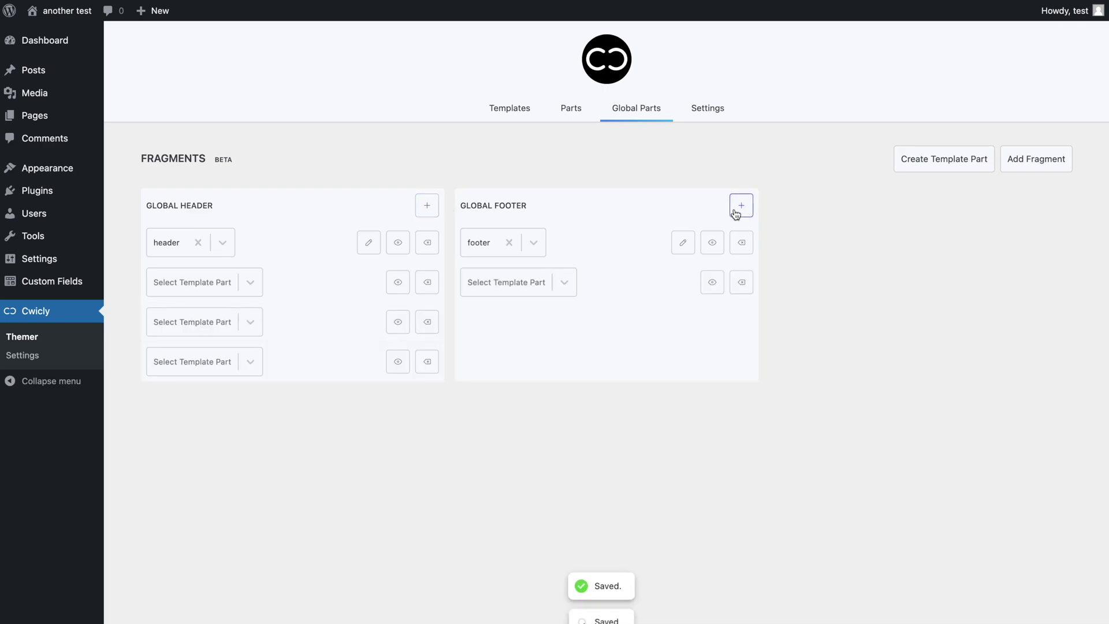
pyautogui.click(736, 212)
pyautogui.click(735, 212)
pyautogui.click(735, 212)
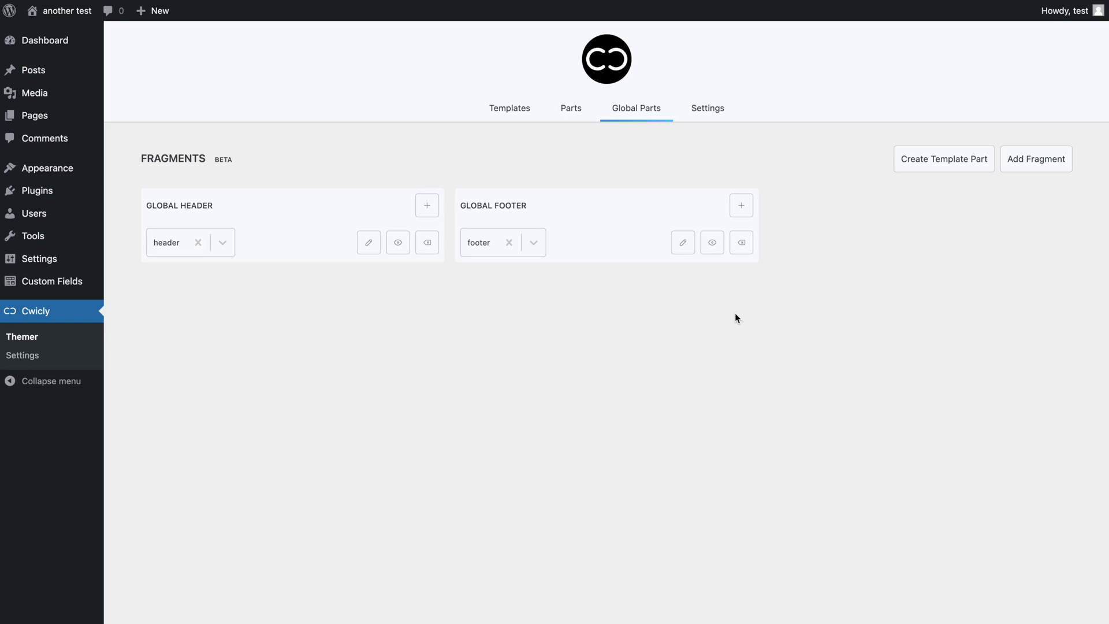
# - Create a new fragment named Octopus
pyautogui.click(1047, 167)
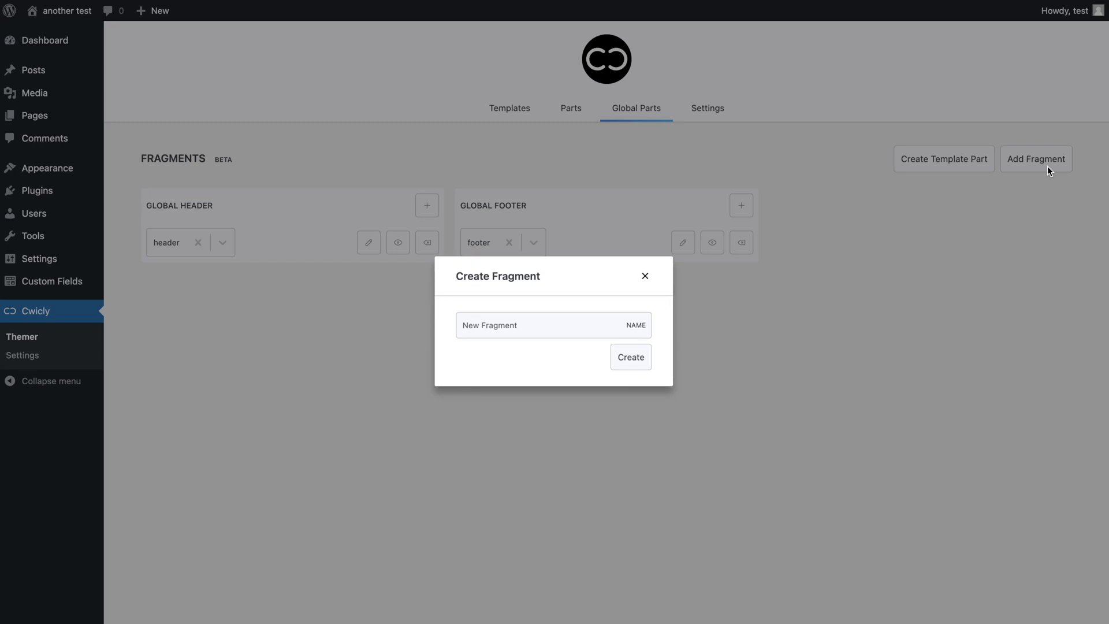
pyautogui.click(587, 329)
pyautogui.write('Octopus')
pyautogui.click(631, 361)
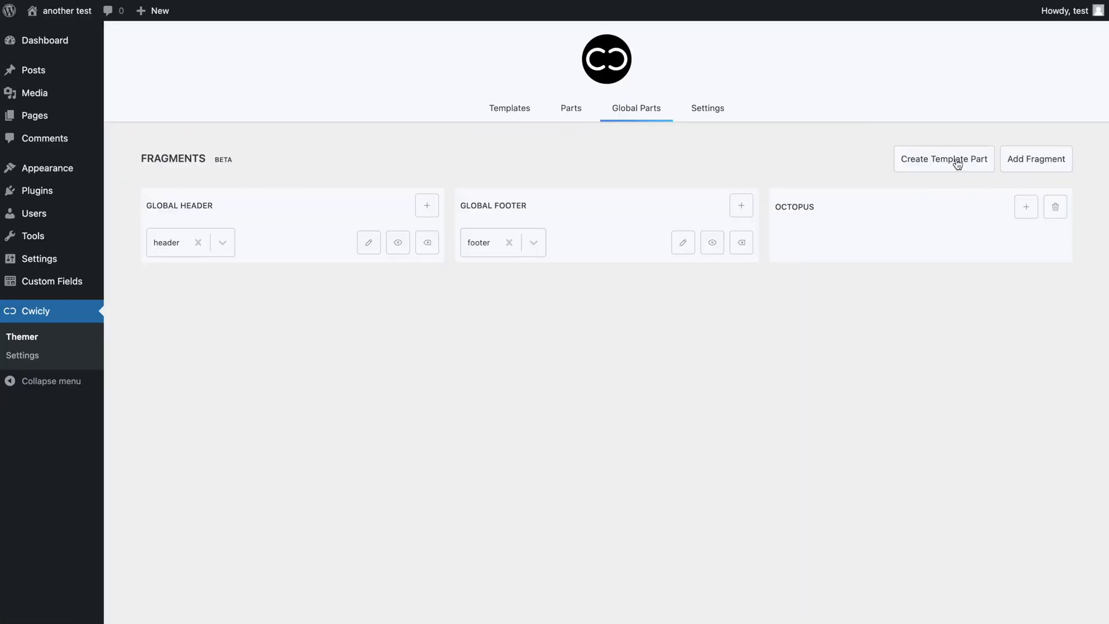
# - Create three template parts named Header 2, Footer 2 and CTA
pyautogui.click(957, 164)
pyautogui.click(556, 324)
pyautogui.write('Header 2')
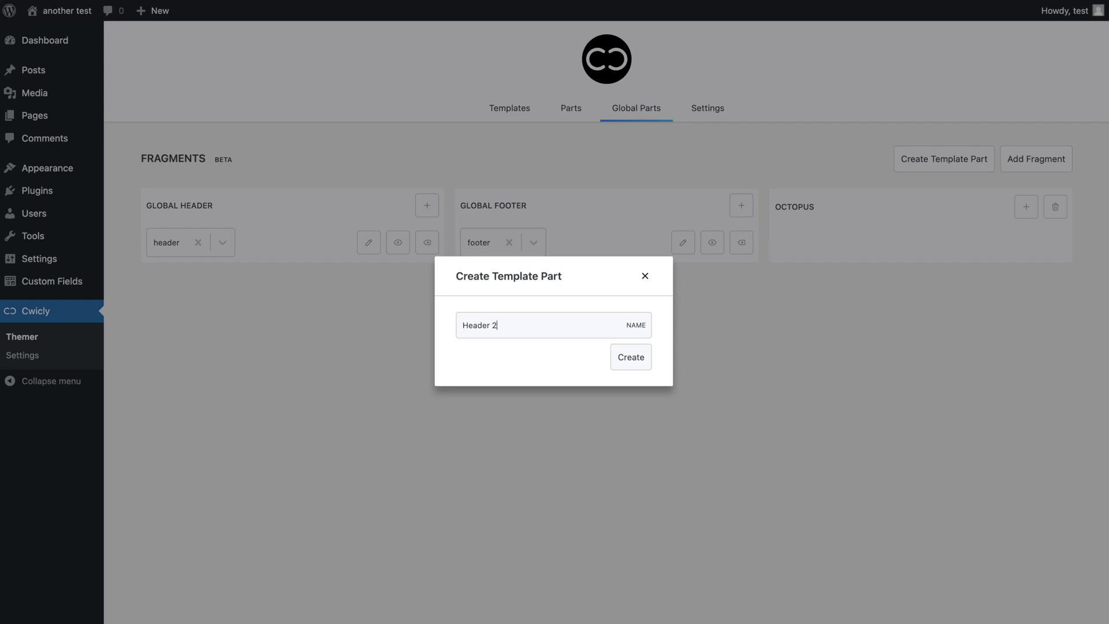
pyautogui.click(633, 359)
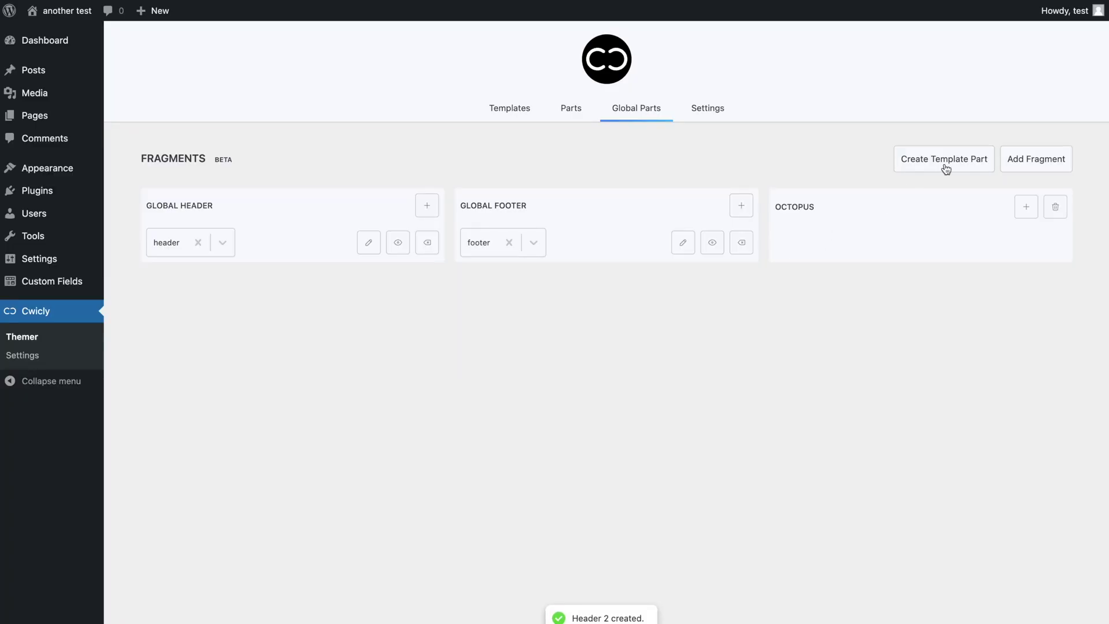
pyautogui.click(967, 154)
pyautogui.doubleClick(472, 325)
pyautogui.write('Footer')
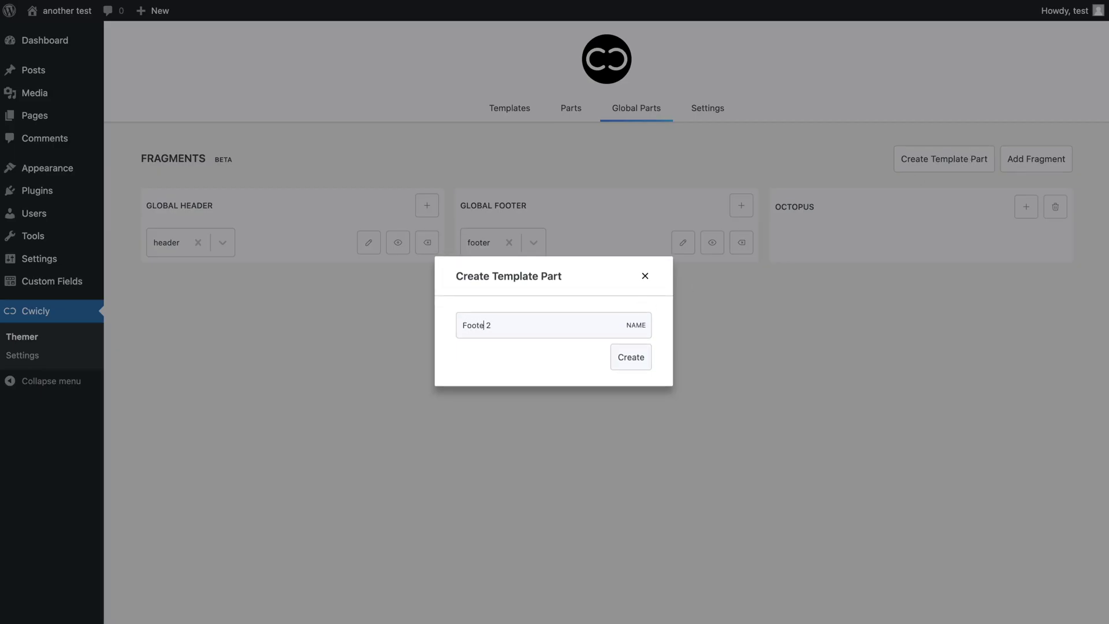
pyautogui.click(635, 357)
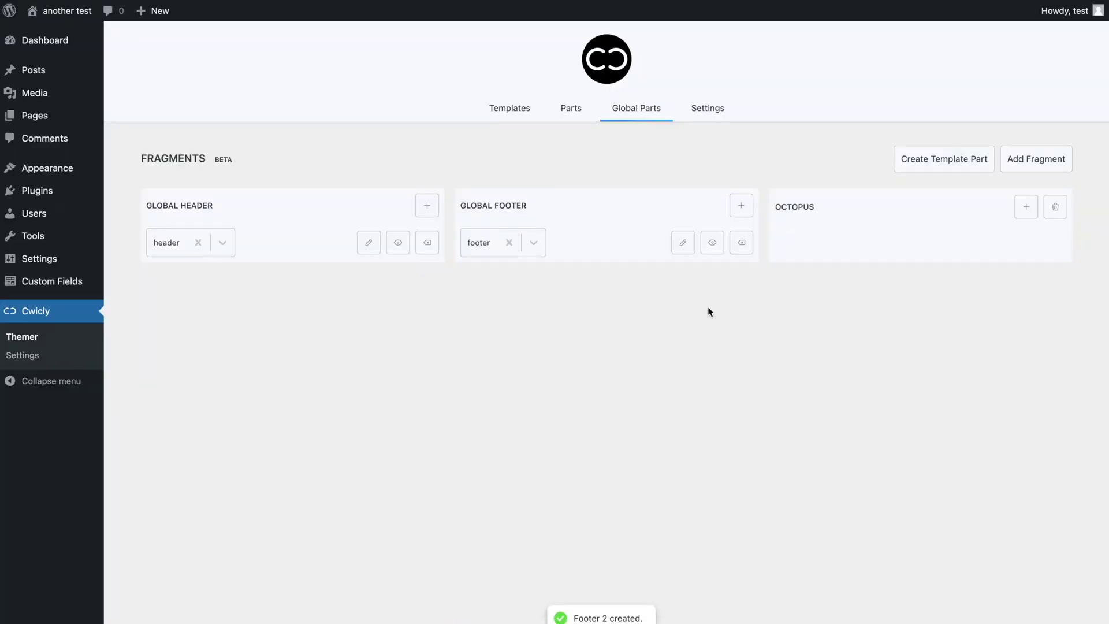
pyautogui.click(944, 157)
pyautogui.tripleClick(527, 322)
pyautogui.write('CTA')
pyautogui.click(632, 362)
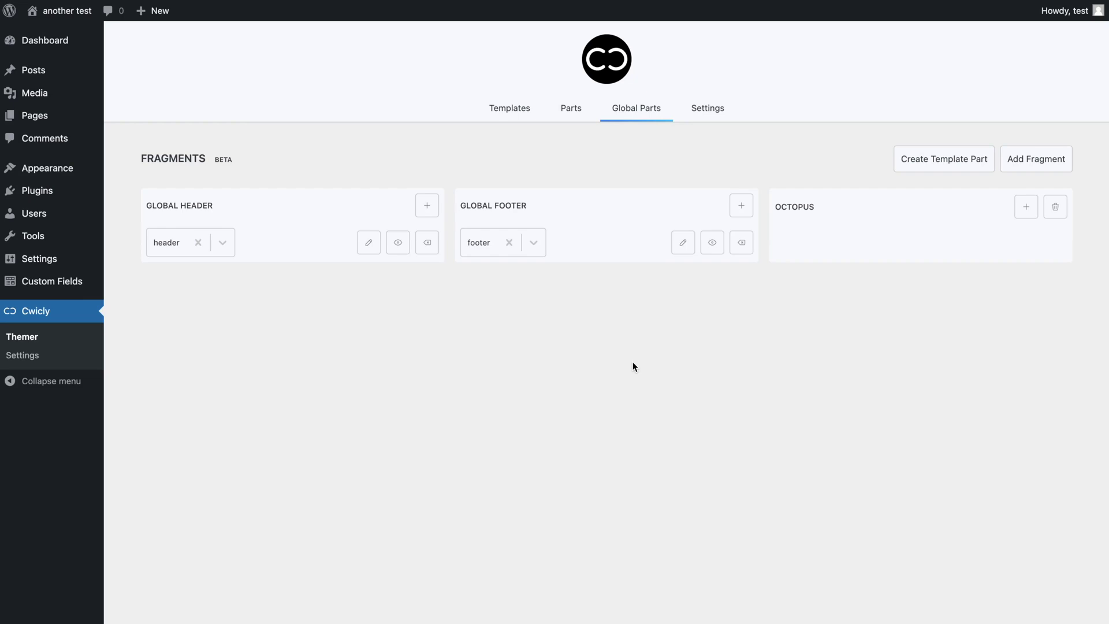
# - Add three empty part slots to the Octopus fragment
pyautogui.click(1027, 206)
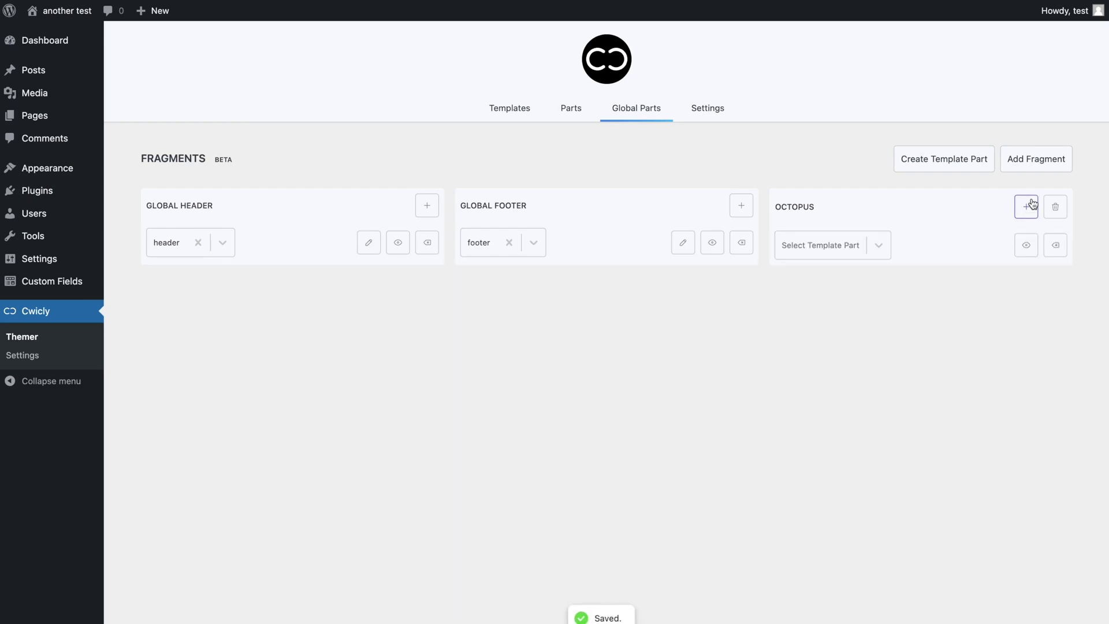
pyautogui.click(1028, 206)
pyautogui.click(1030, 205)
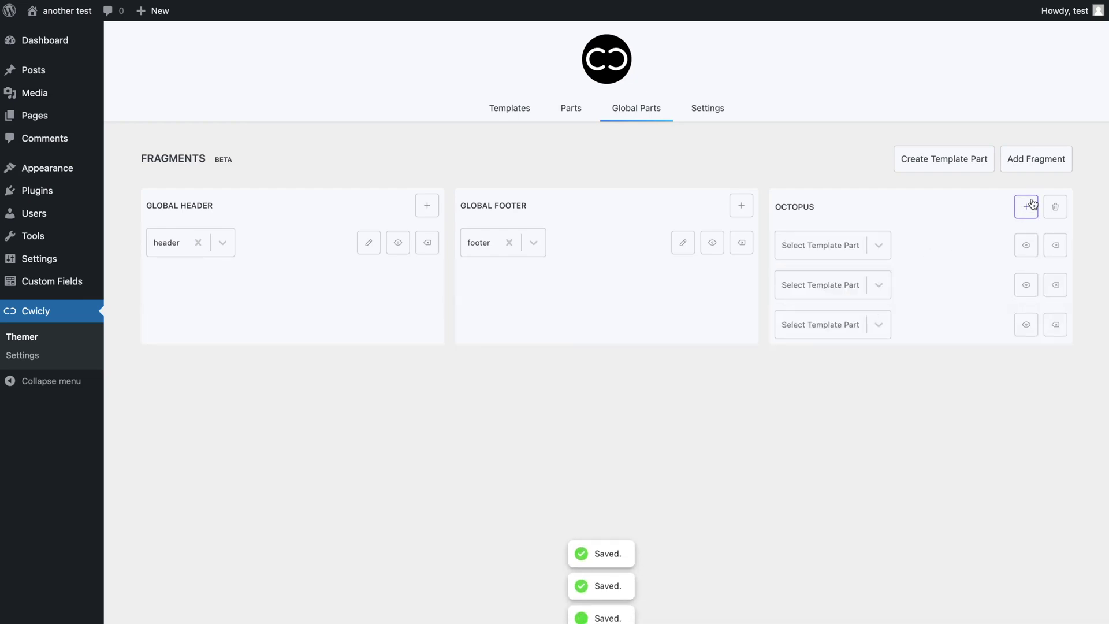
# - Assign Footer 2, Header 2 and CTA to the three Octopus slots, then open Header 2 for editing
pyautogui.click(842, 251)
pyautogui.click(835, 295)
pyautogui.click(834, 289)
pyautogui.click(827, 363)
pyautogui.click(826, 327)
pyautogui.press('Escape')
pyautogui.press('Down')
pyautogui.press('Return')
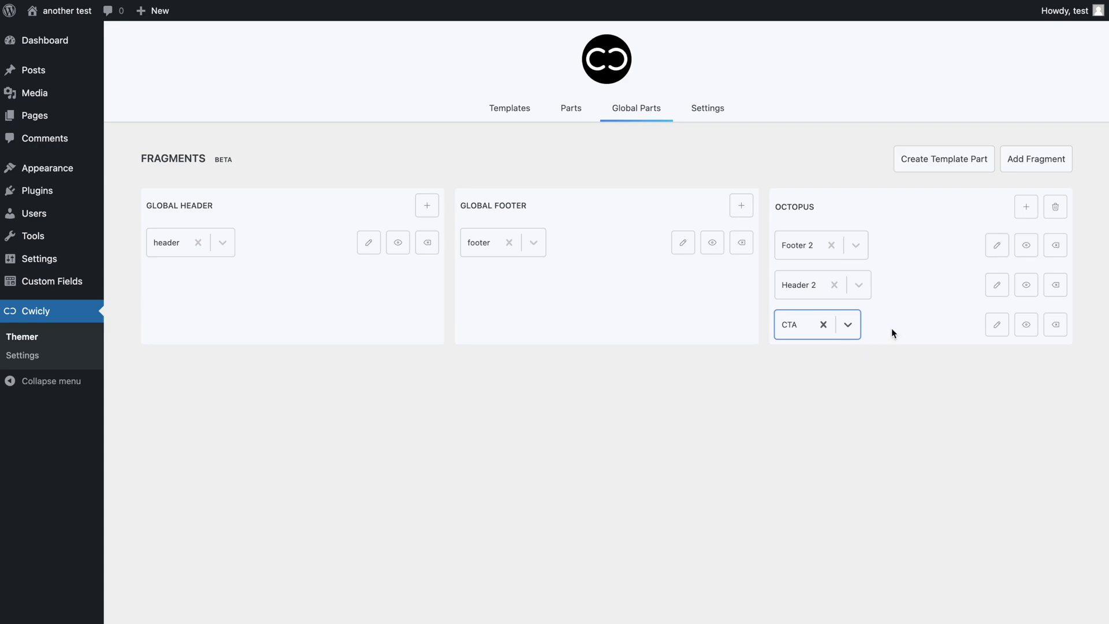
pyautogui.click(998, 285)
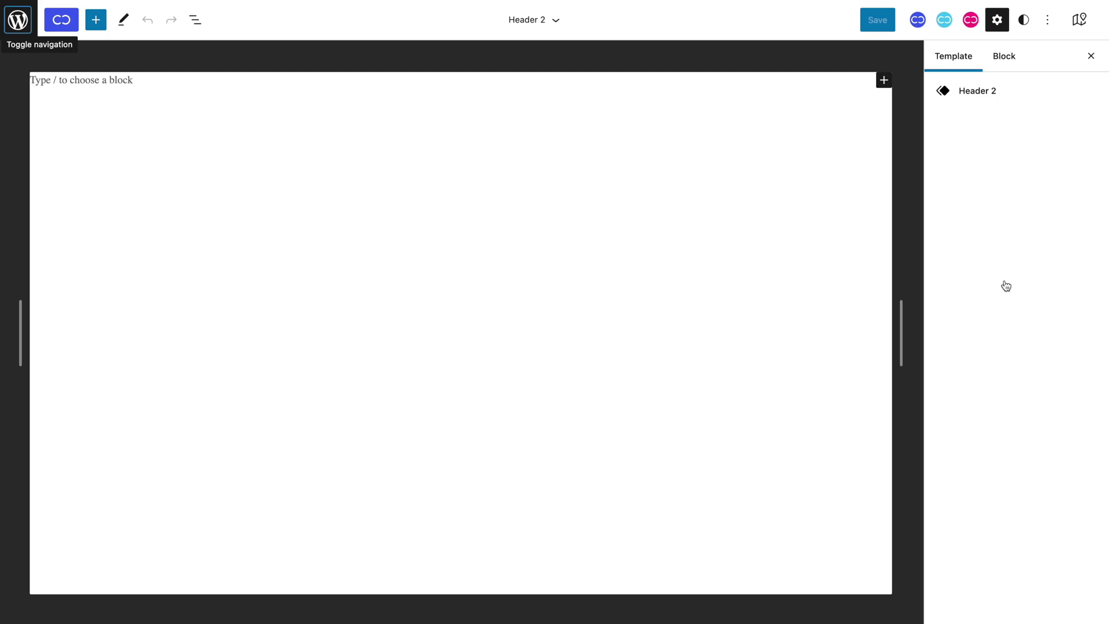
# - Insert a Section into Header 2 with a pink #ffc2c2 background
pyautogui.click(671, 80)
pyautogui.write('/')
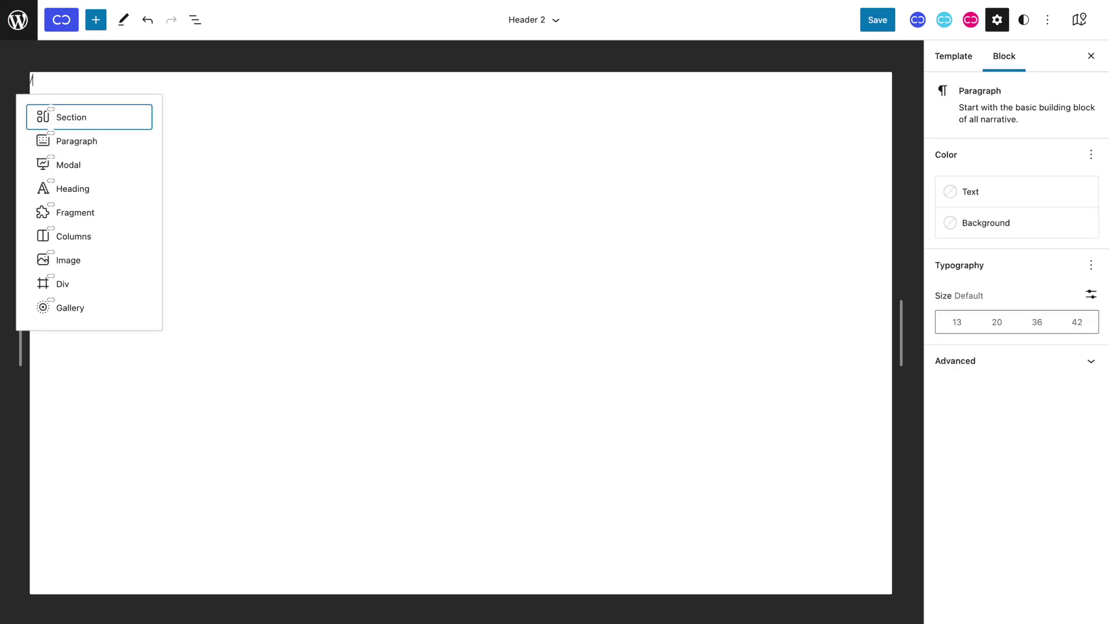
pyautogui.click(86, 116)
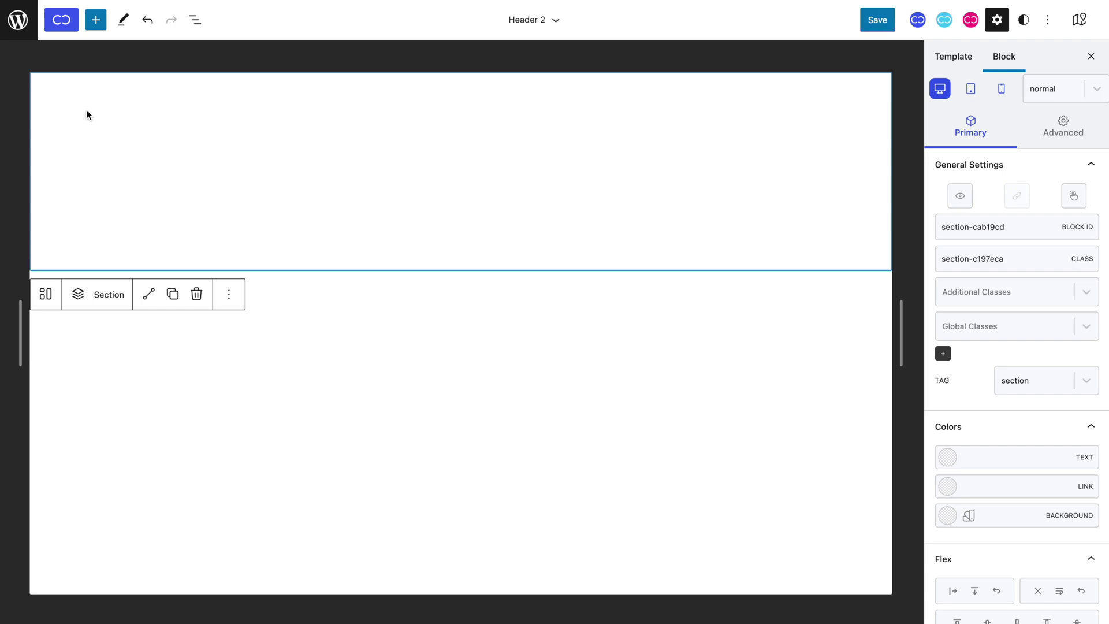
pyautogui.click(955, 517)
pyautogui.moveTo(996, 217); pyautogui.dragTo(973, 181)
pyautogui.click(682, 162)
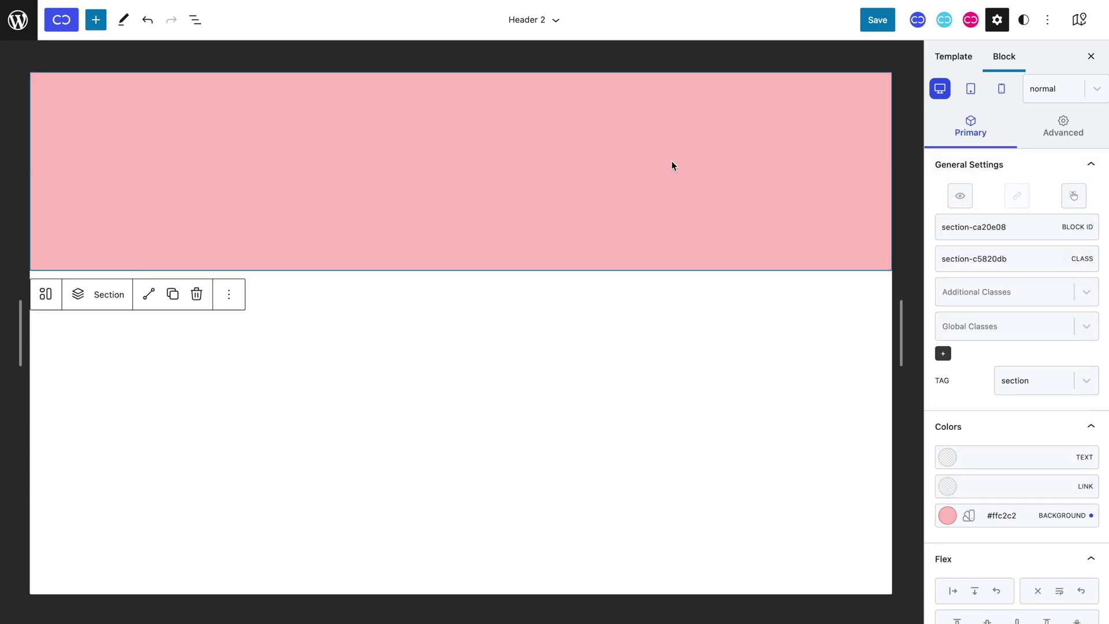
# - Add a Roboto heading reading 'Header' inside the pink section
pyautogui.click(79, 293)
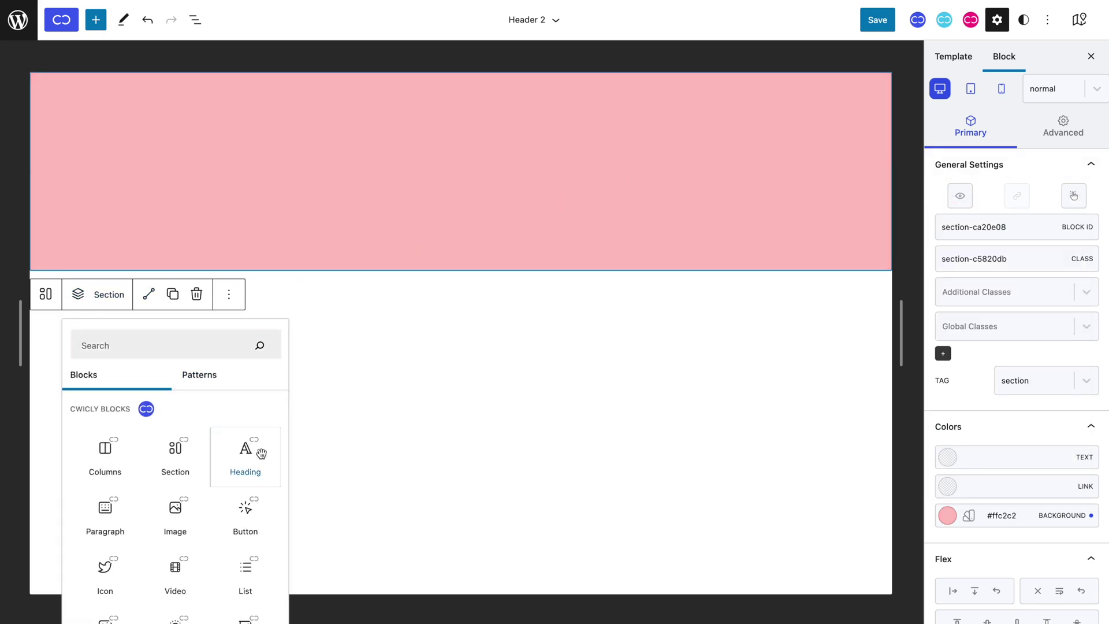
pyautogui.click(258, 454)
pyautogui.write('Header')
pyautogui.scroll(-5, 983, 322)
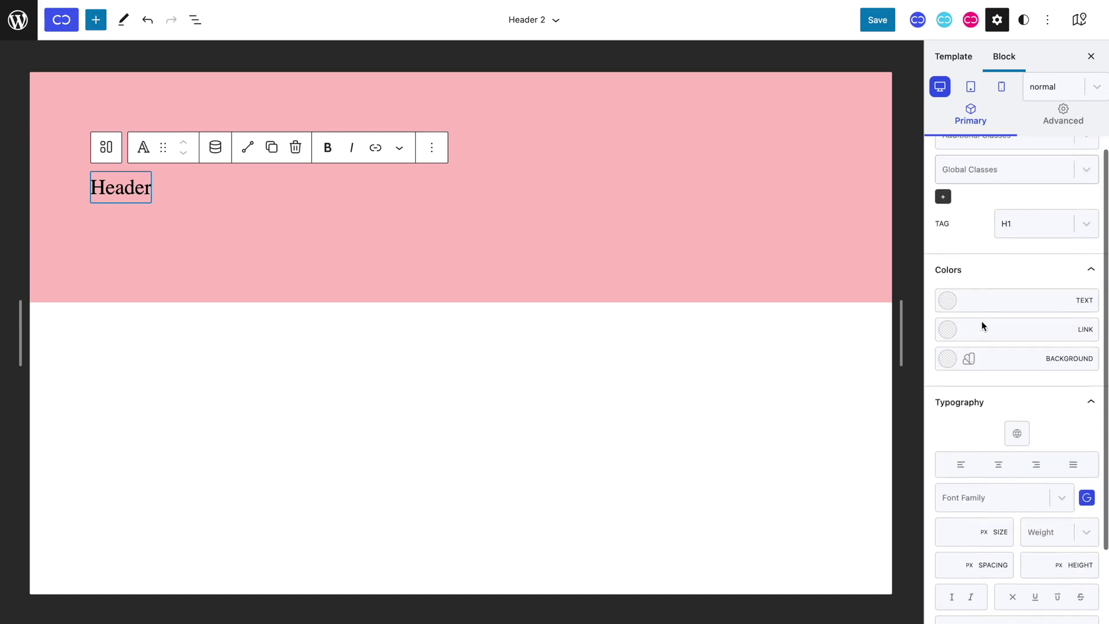
pyautogui.click(1005, 418)
pyautogui.click(1021, 468)
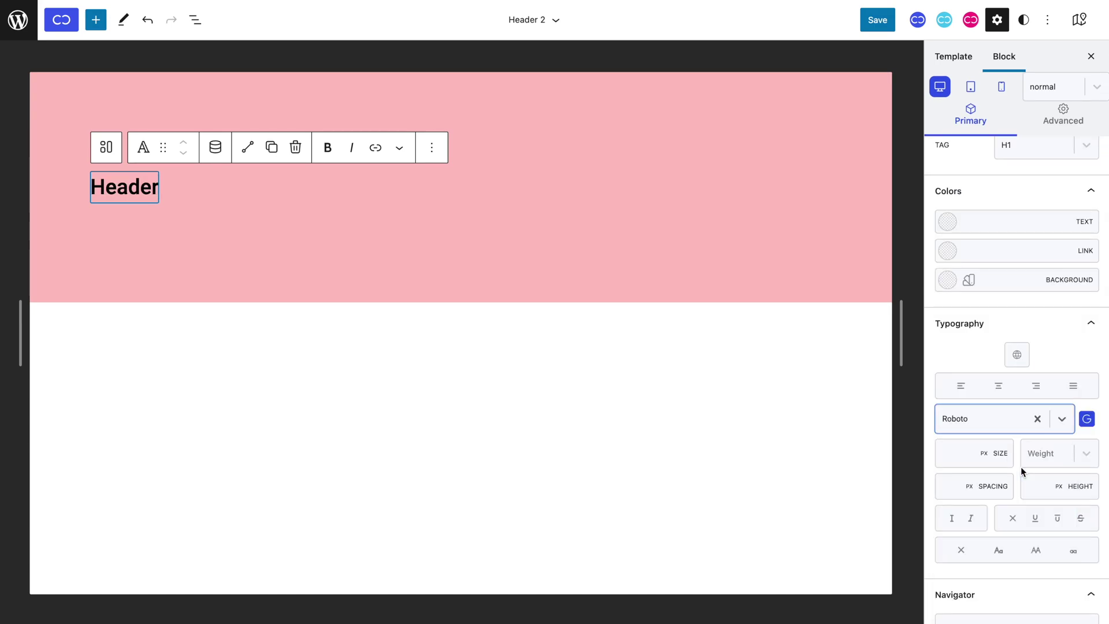
# - Save Header 2 and go back to the dashboard
pyautogui.click(823, 182)
pyautogui.click(877, 19)
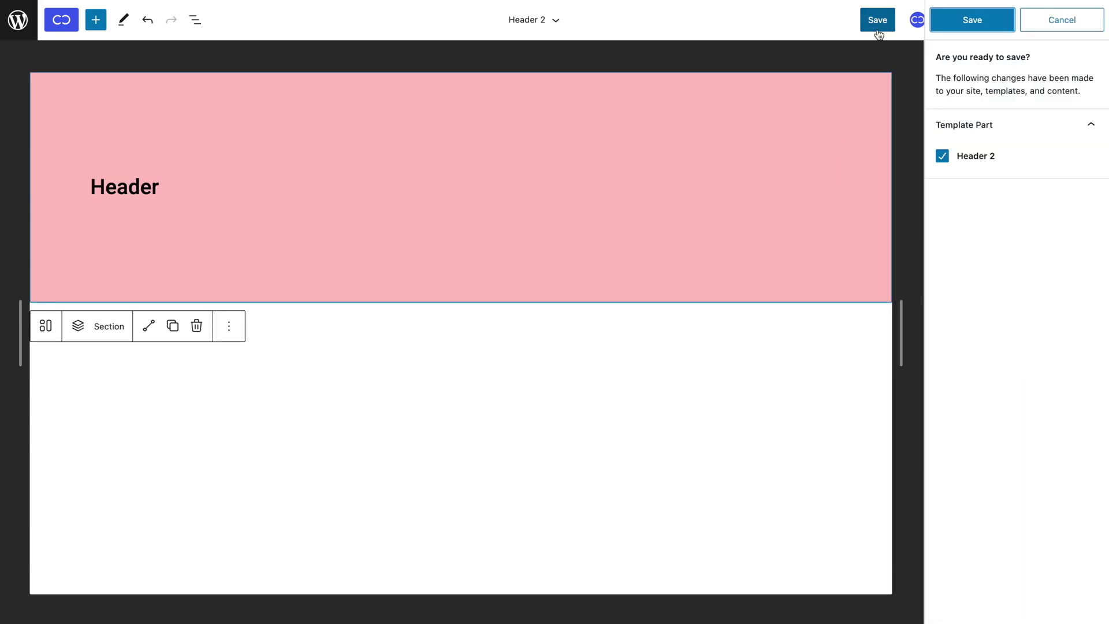
pyautogui.click(972, 20)
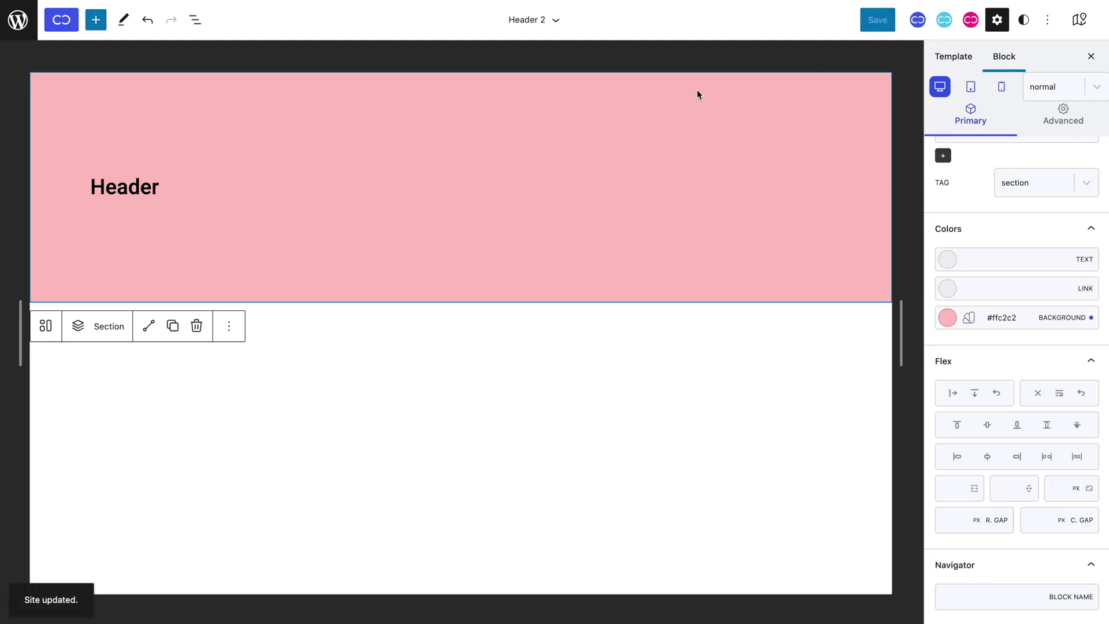
pyautogui.click(18, 20)
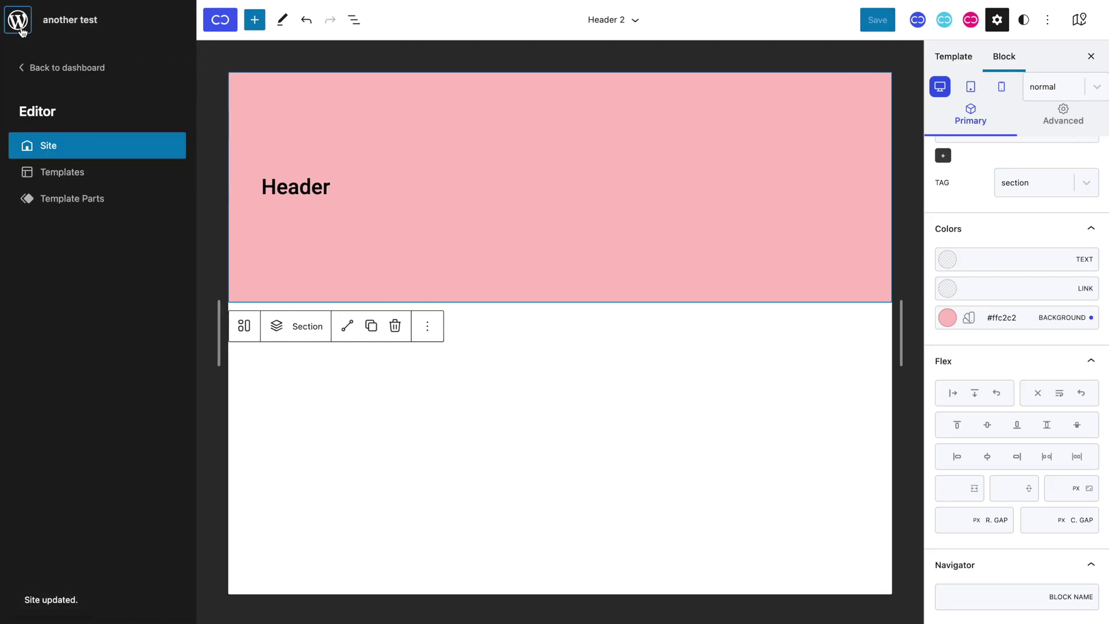
pyautogui.click(64, 70)
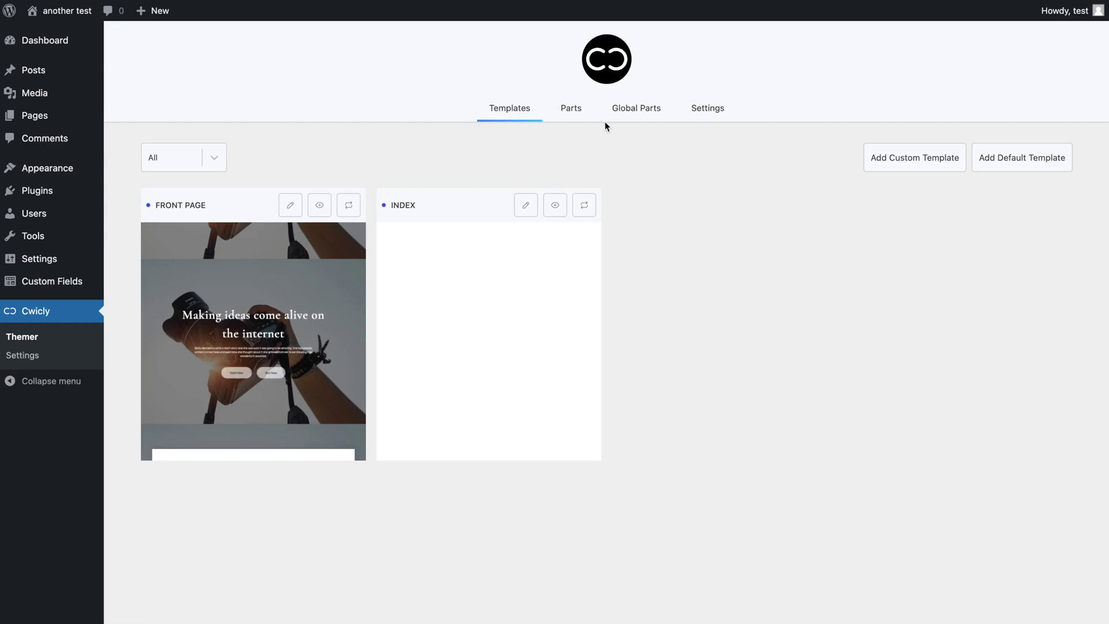
# - Open Footer 2 and add a Section with a light green #CAFFD0 background
pyautogui.click(618, 111)
pyautogui.click(997, 245)
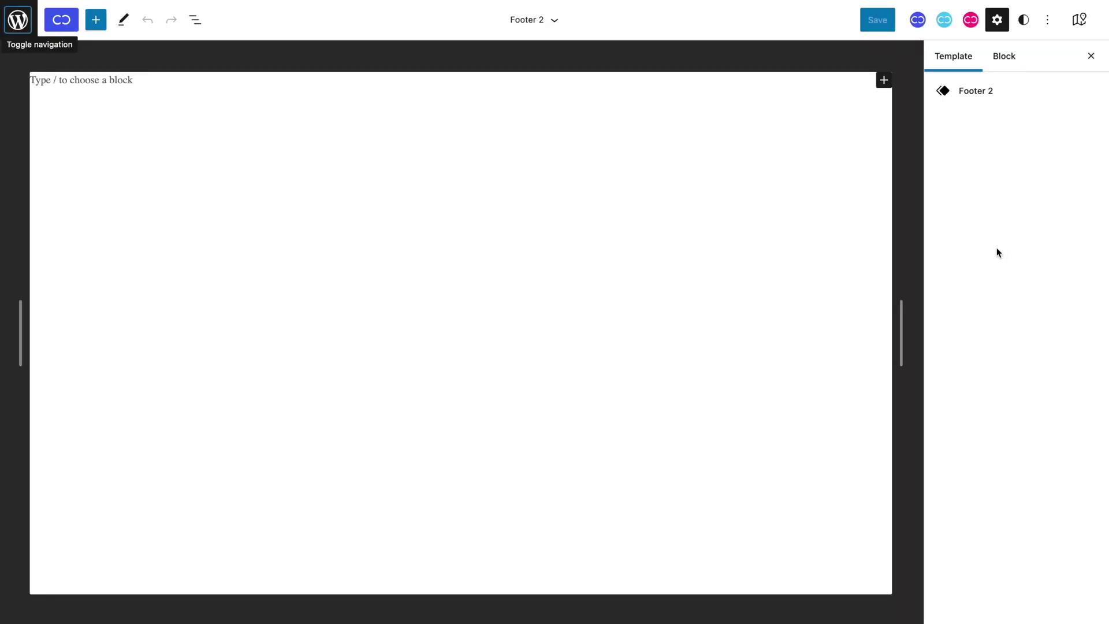
pyautogui.click(575, 74)
pyautogui.write('/')
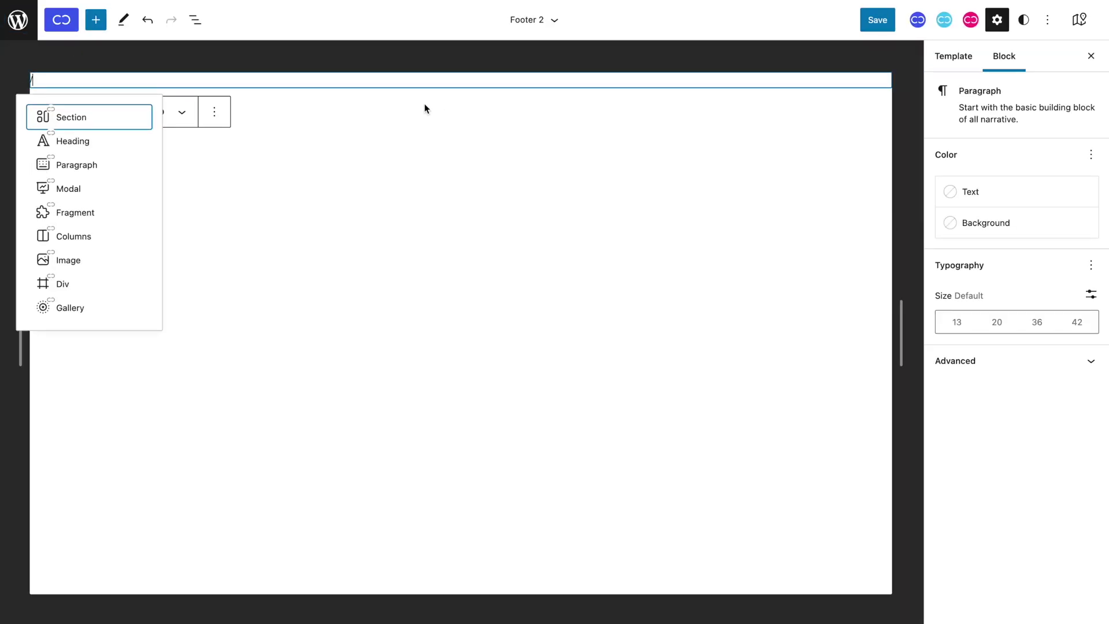
pyautogui.click(131, 123)
pyautogui.click(948, 515)
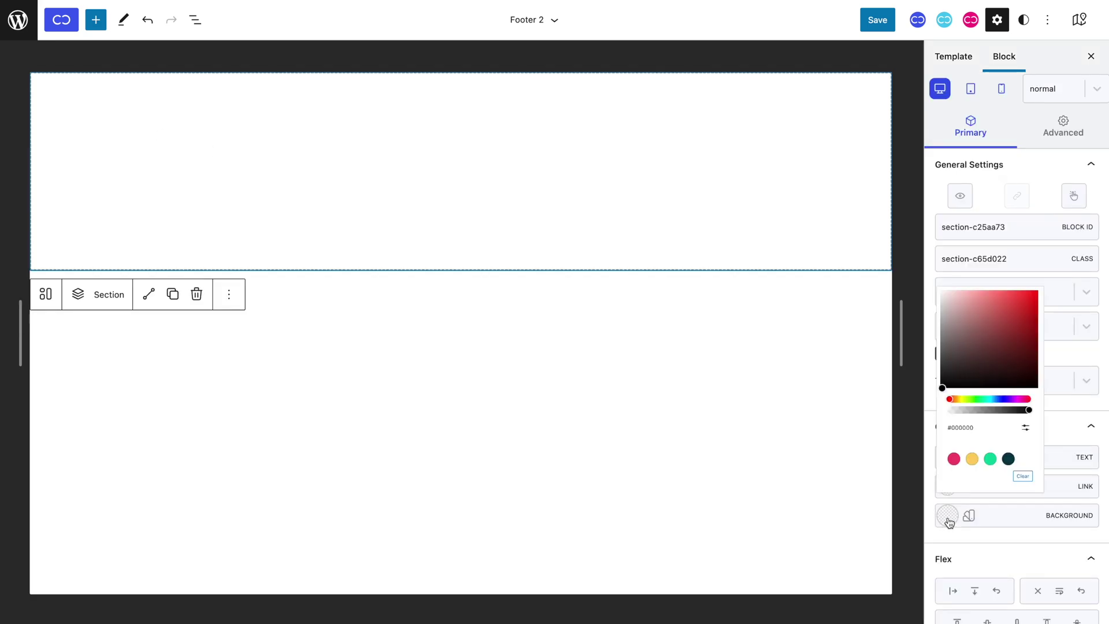
pyautogui.click(992, 361)
pyautogui.moveTo(978, 239); pyautogui.dragTo(970, 185)
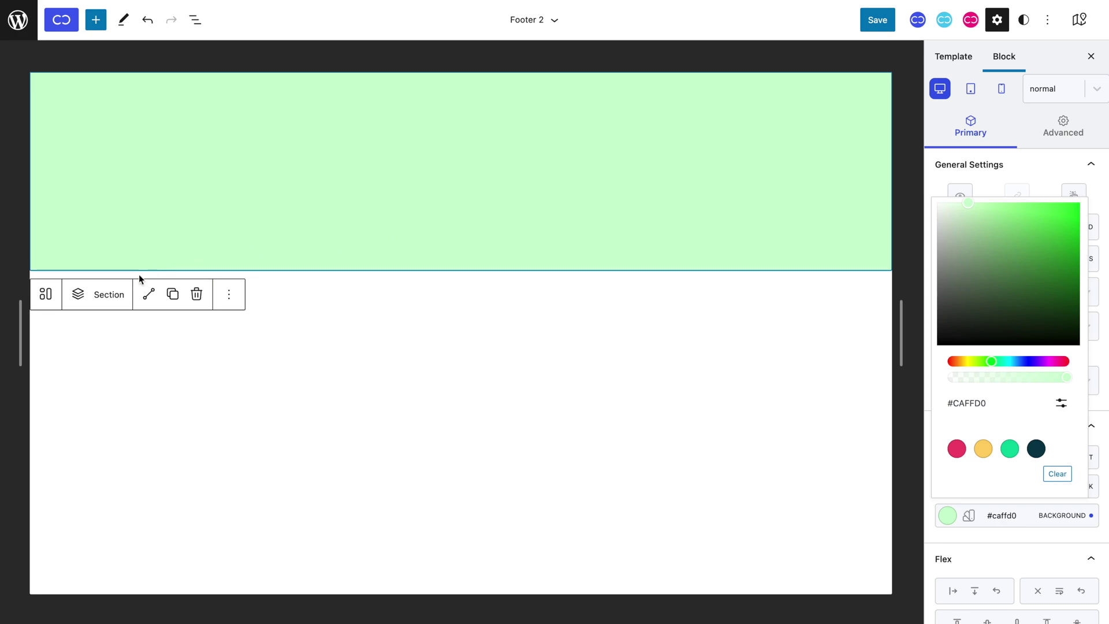
# - Add a Roboto heading reading 'Footer' inside the green section
pyautogui.click(78, 294)
pyautogui.click(241, 448)
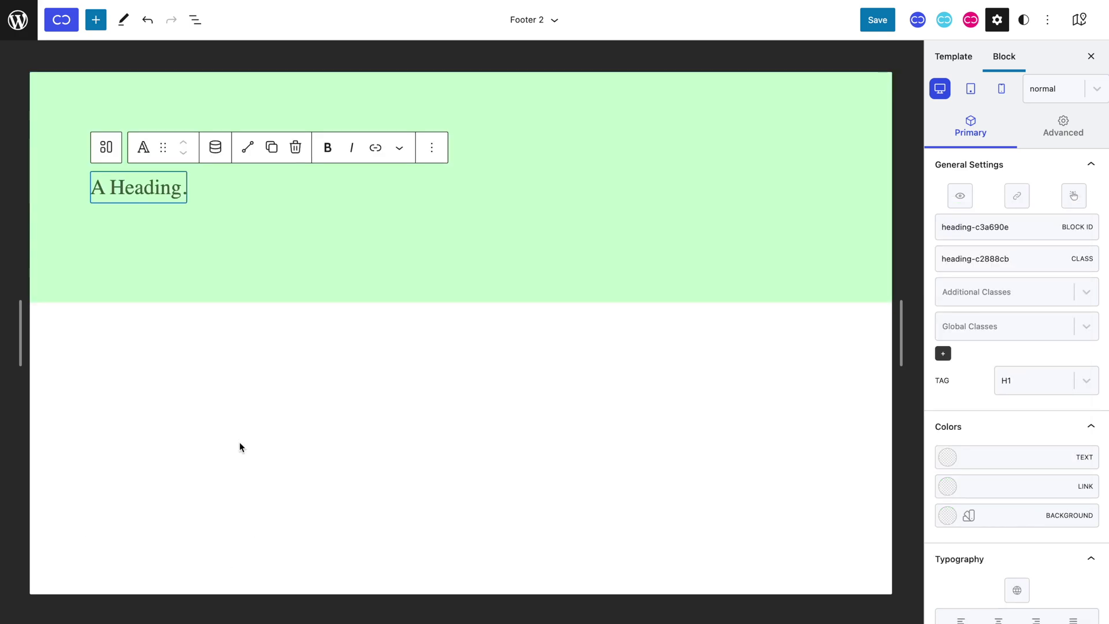
pyautogui.scroll(-3, 1045, 449)
pyautogui.click(986, 510)
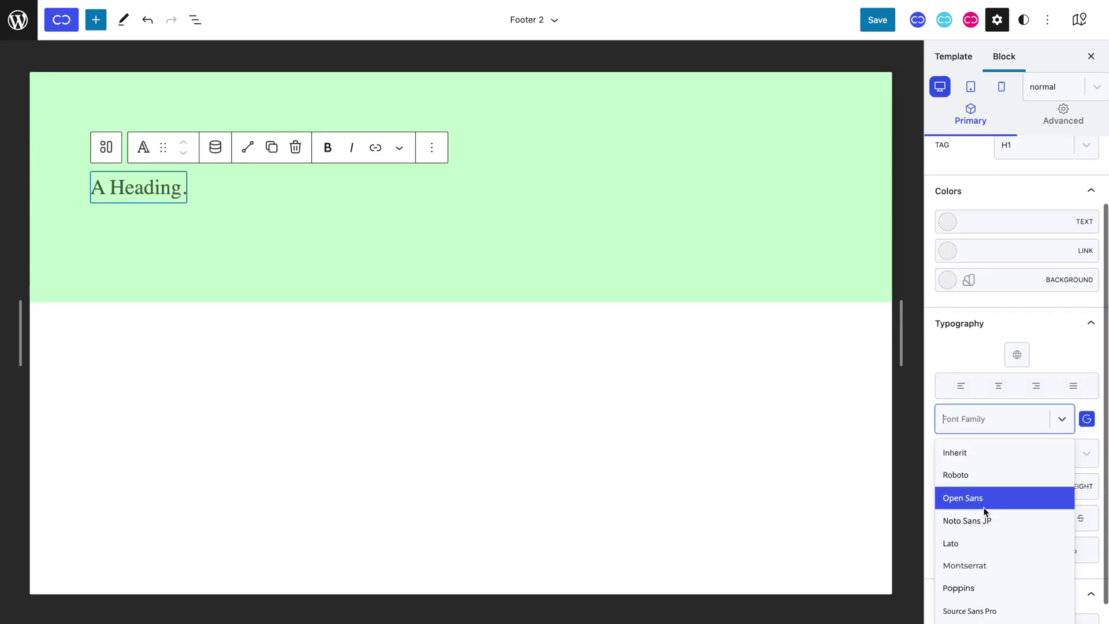
pyautogui.click(987, 477)
pyautogui.click(191, 200)
pyautogui.write('Footer')
# - Save Footer 2, then open the CTA part from Global Parts for editing
pyautogui.click(877, 19)
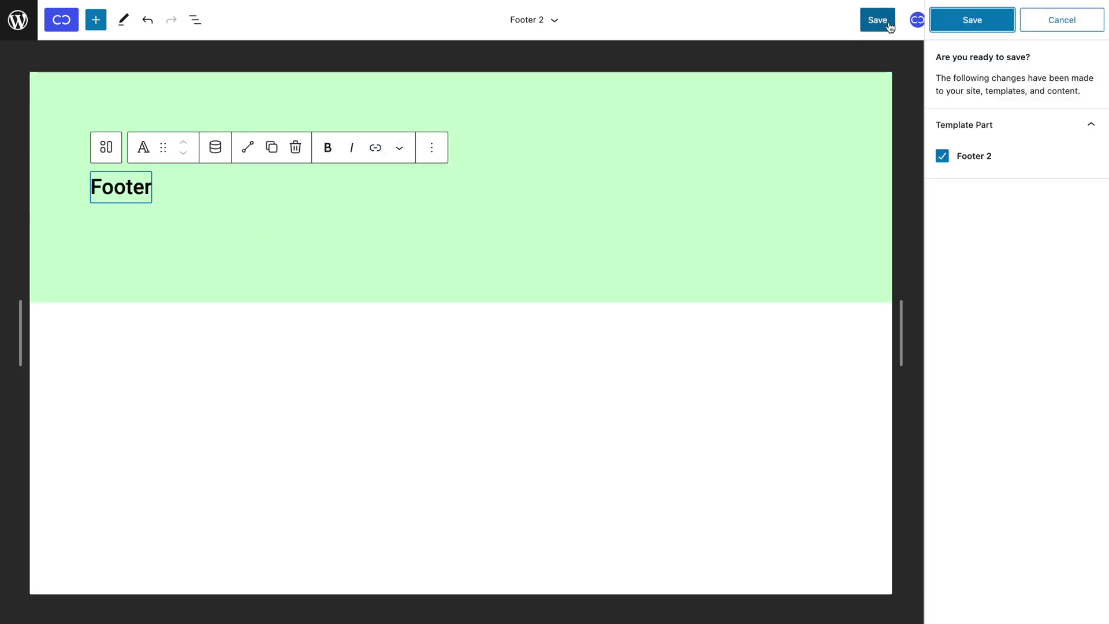
pyautogui.click(976, 30)
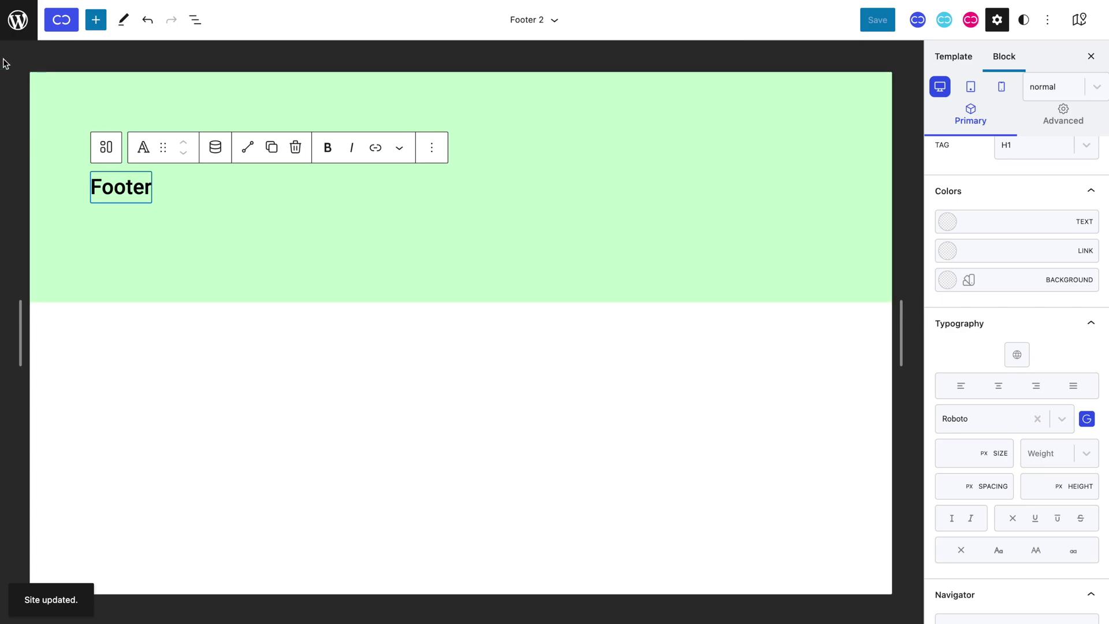
pyautogui.click(17, 19)
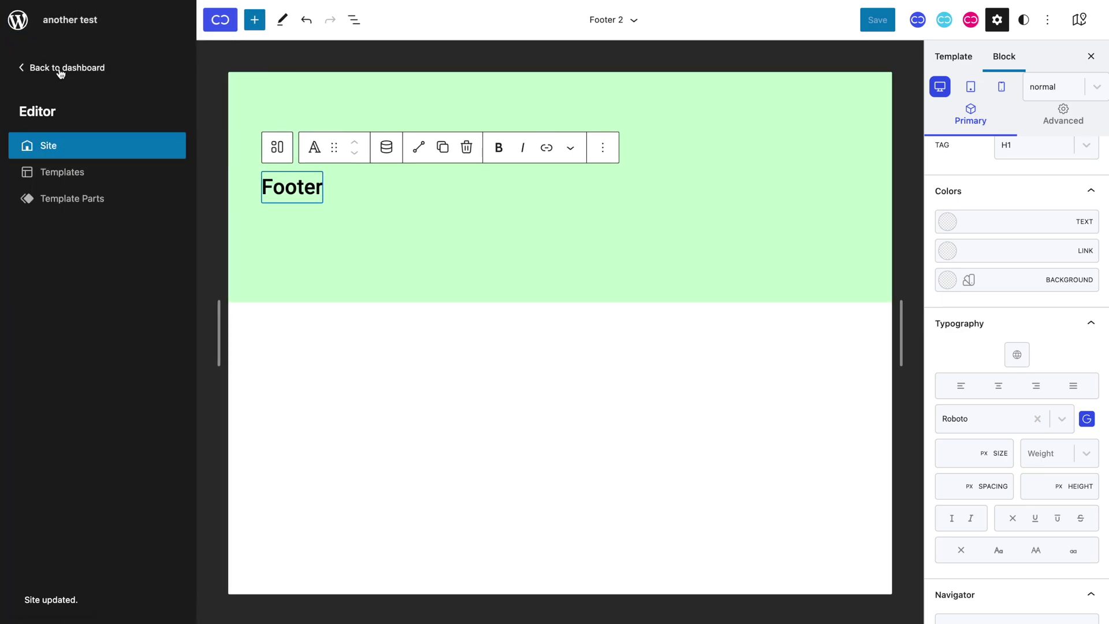
pyautogui.click(60, 71)
pyautogui.click(625, 123)
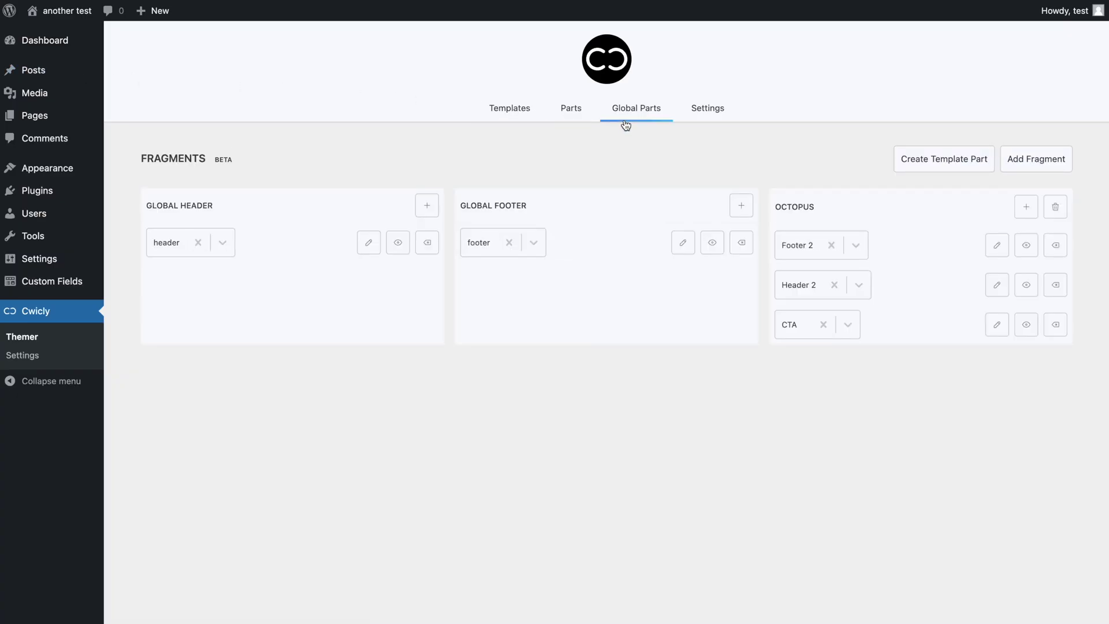
pyautogui.click(989, 321)
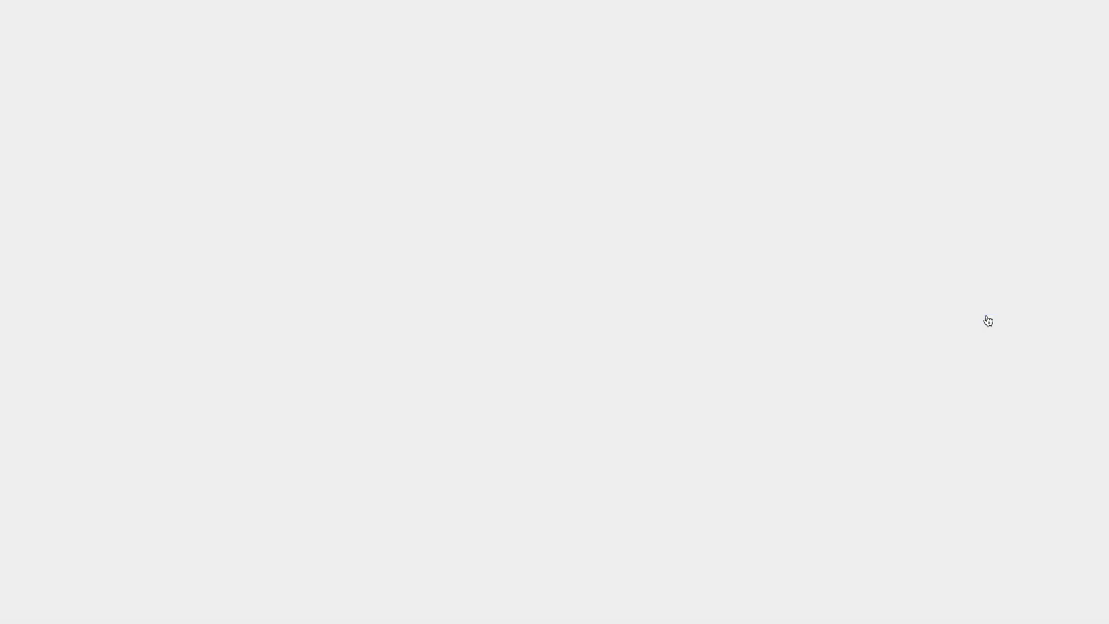
# - Insert a Section into the CTA part with a light blue #C9D8FF background
pyautogui.click(500, 84)
pyautogui.write('/')
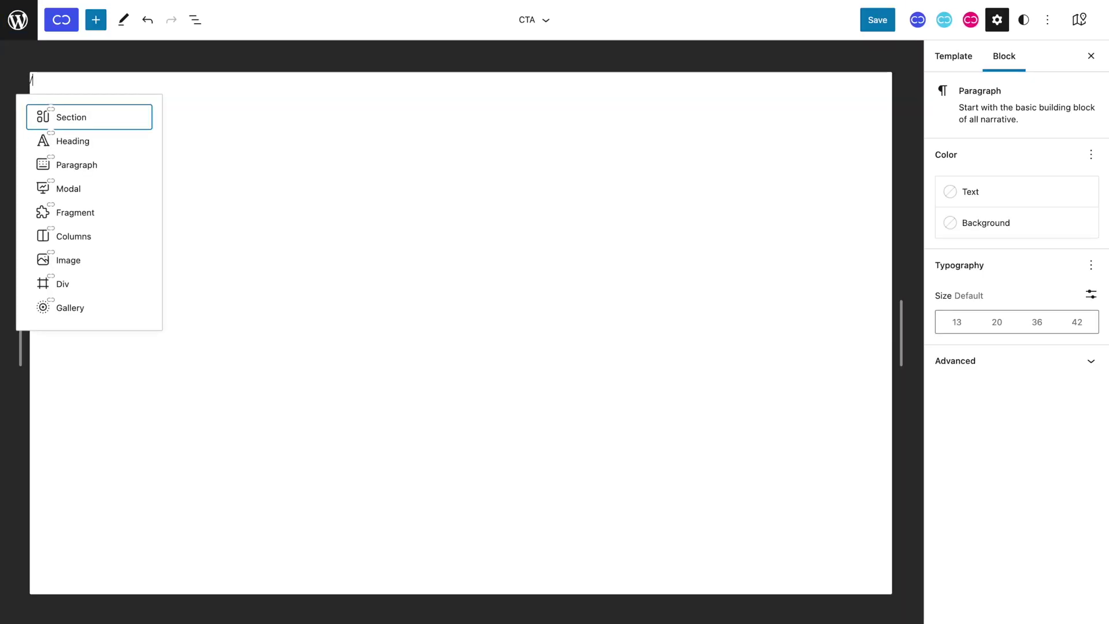
pyautogui.click(85, 116)
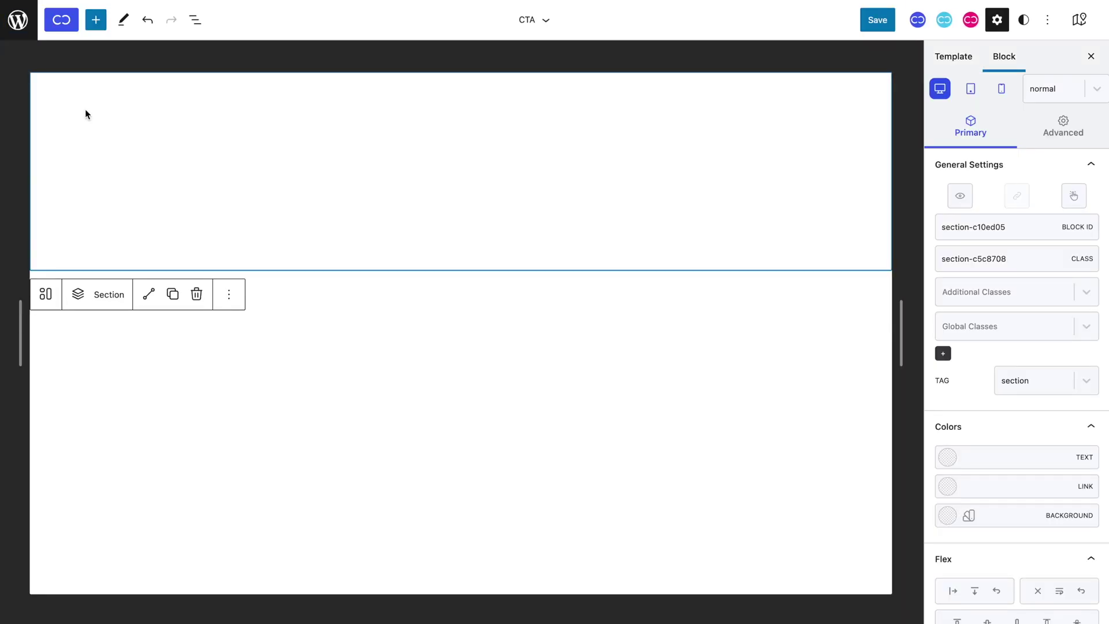
pyautogui.click(948, 515)
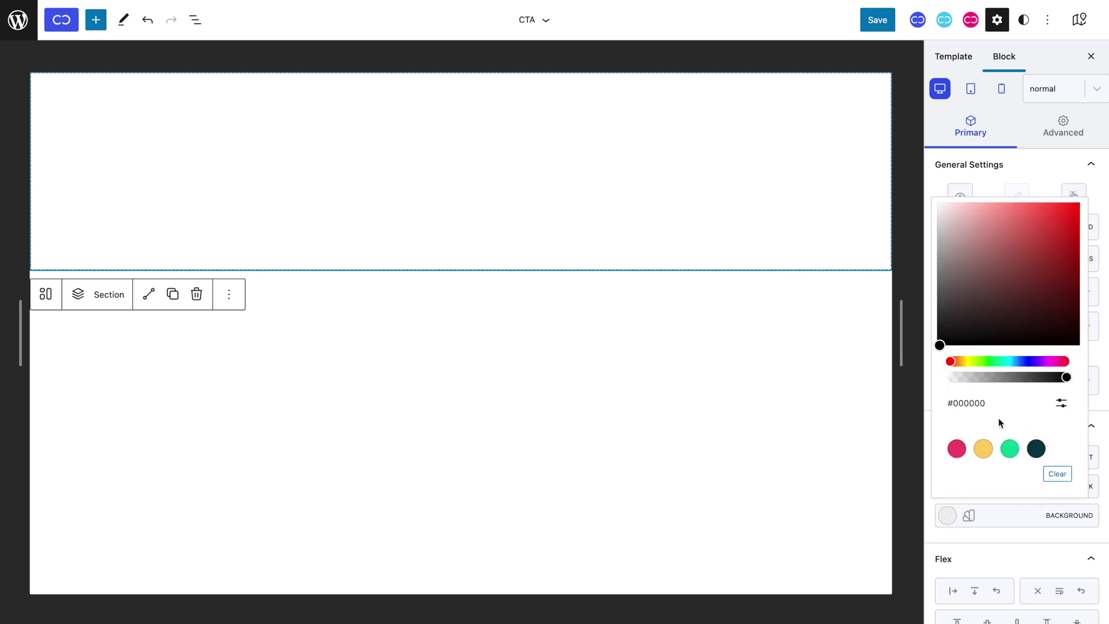
pyautogui.click(1023, 362)
pyautogui.moveTo(983, 234); pyautogui.dragTo(971, 179)
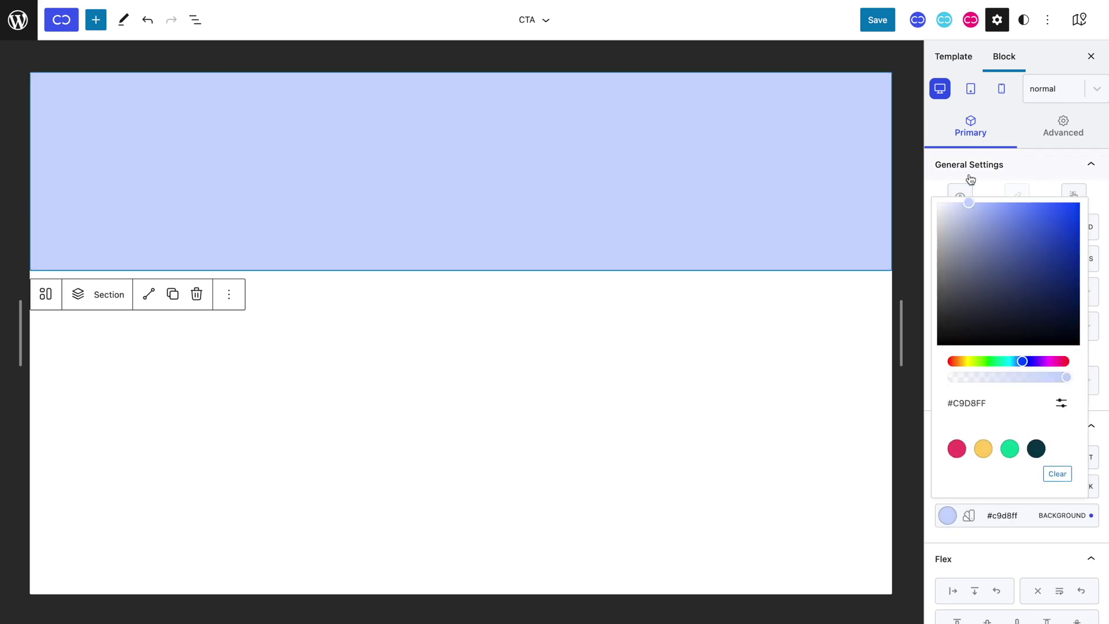
# - Add a Roboto heading reading 'CTA' inside the blue section and save the part
pyautogui.click(79, 294)
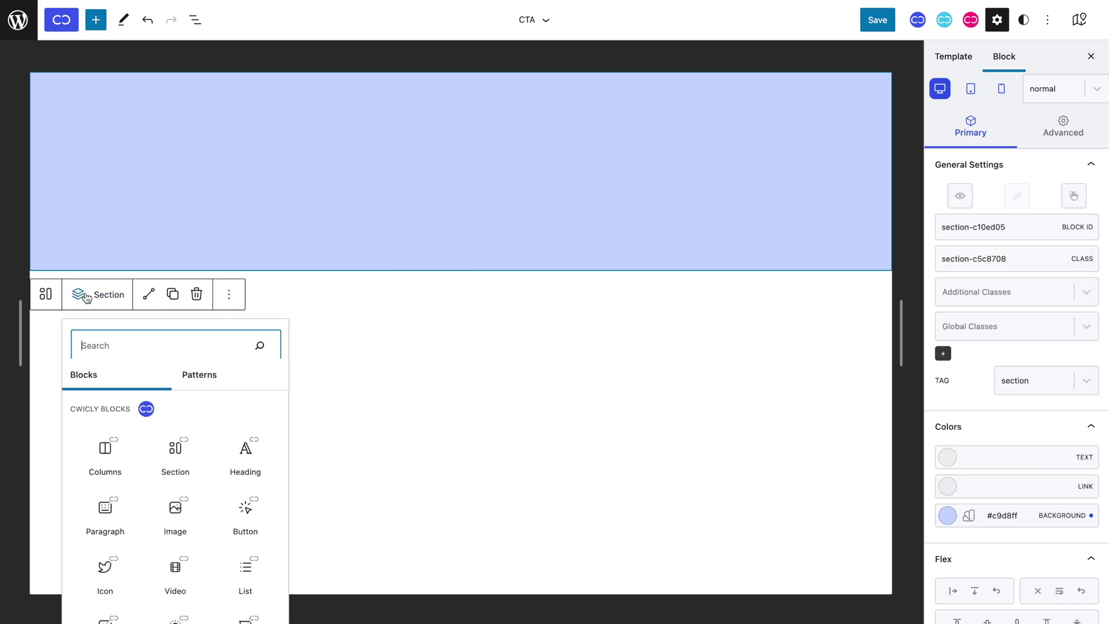
pyautogui.click(246, 439)
pyautogui.scroll(-3, 1003, 512)
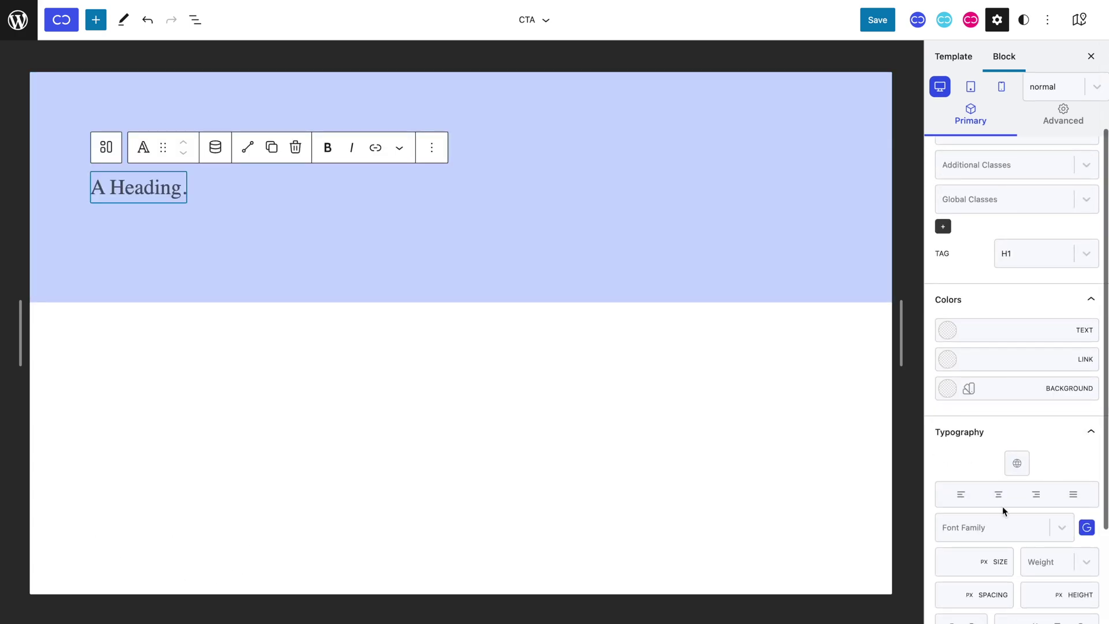
pyautogui.click(982, 533)
pyautogui.click(990, 475)
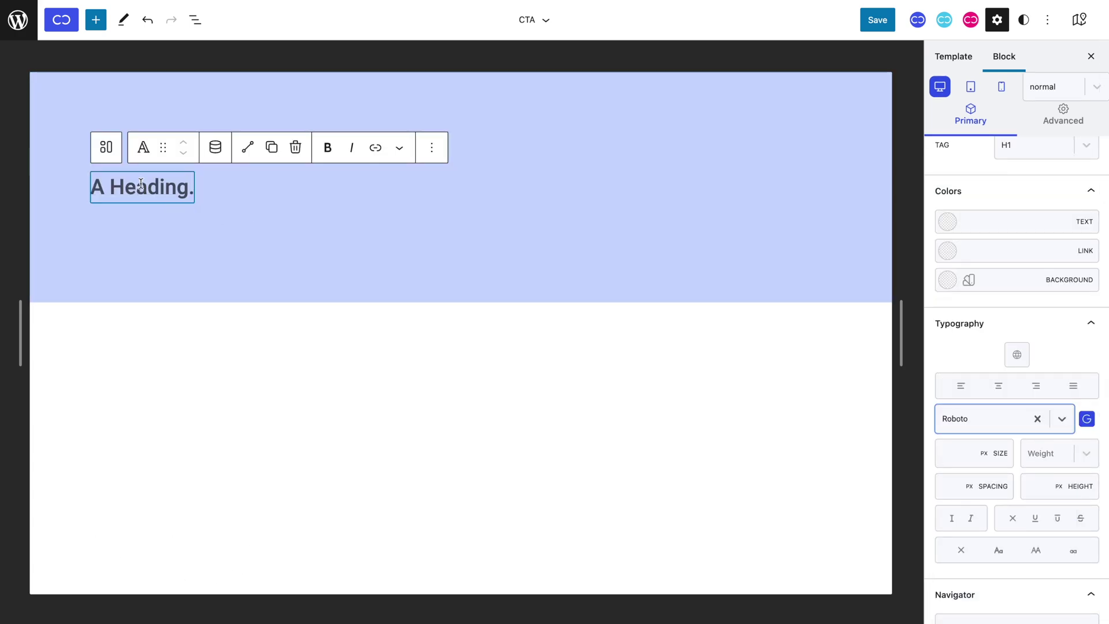
pyautogui.write('CTA')
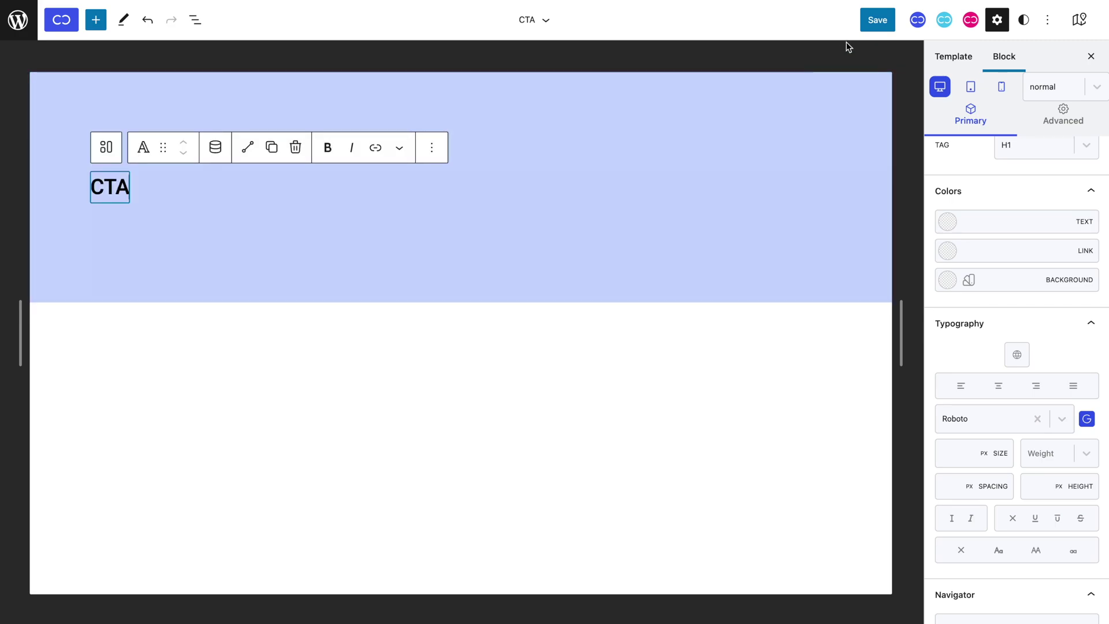
pyautogui.click(877, 21)
pyautogui.click(967, 26)
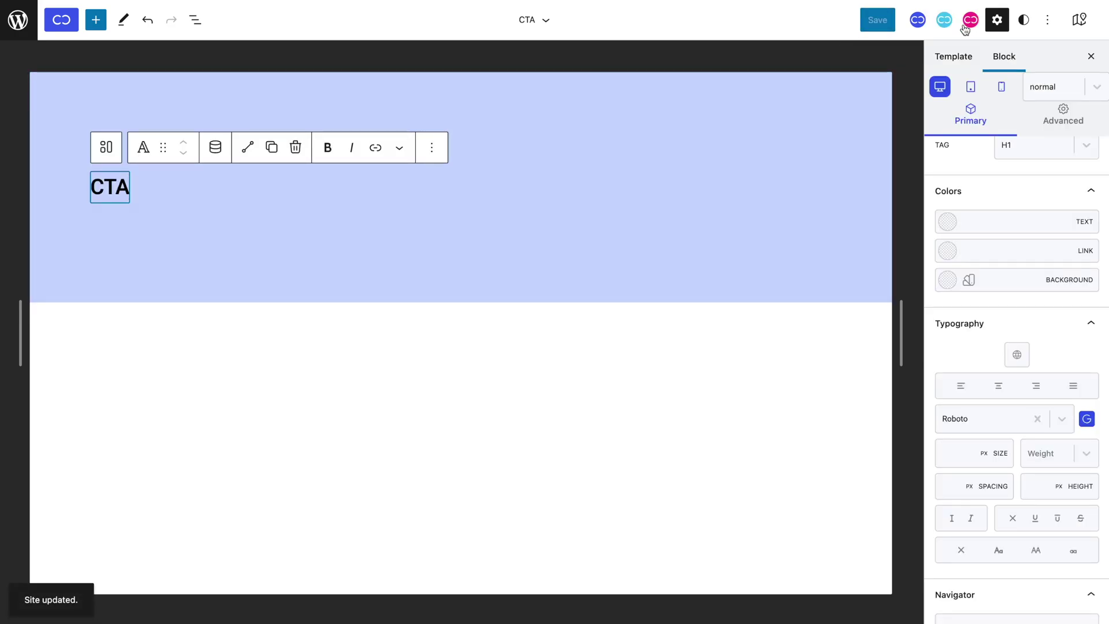
# - Return to the Global Parts list in Cwicly Themer
pyautogui.click(18, 20)
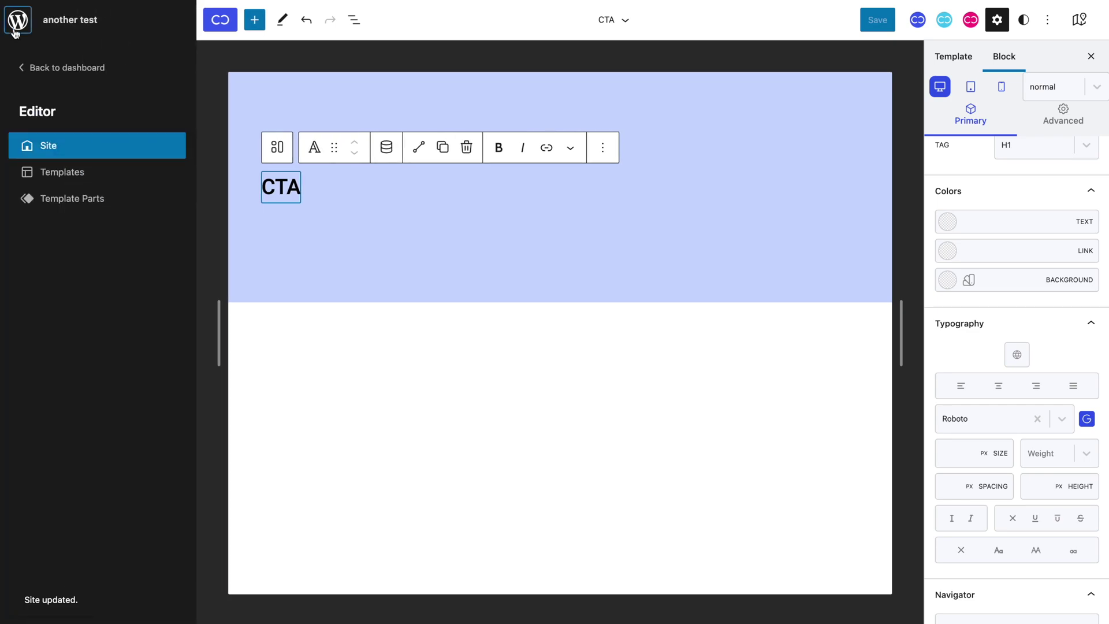
pyautogui.click(71, 67)
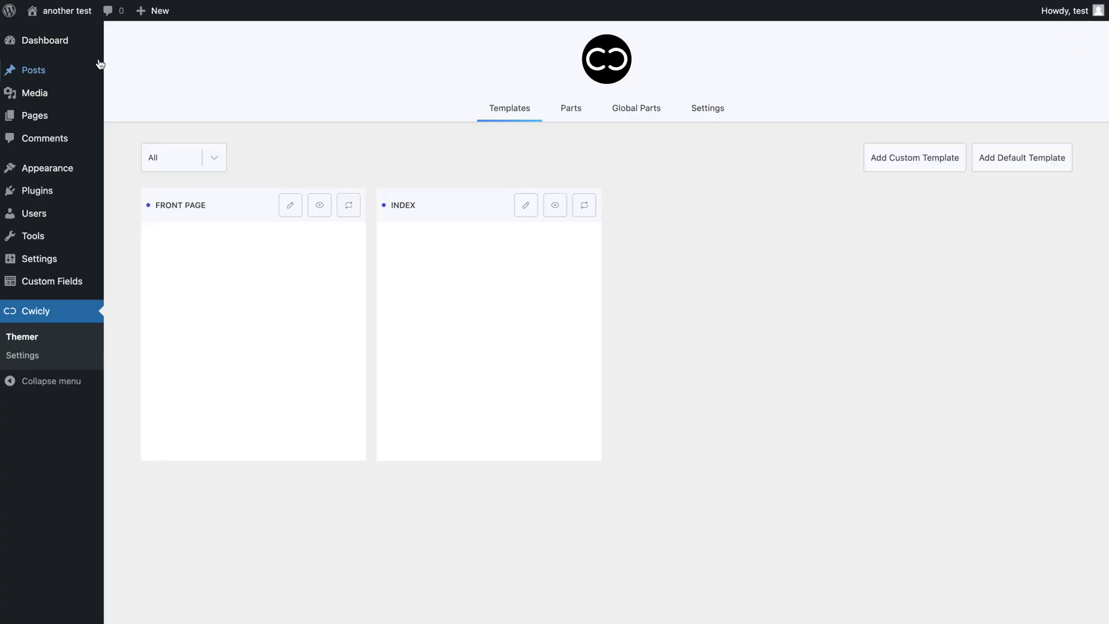
pyautogui.click(618, 114)
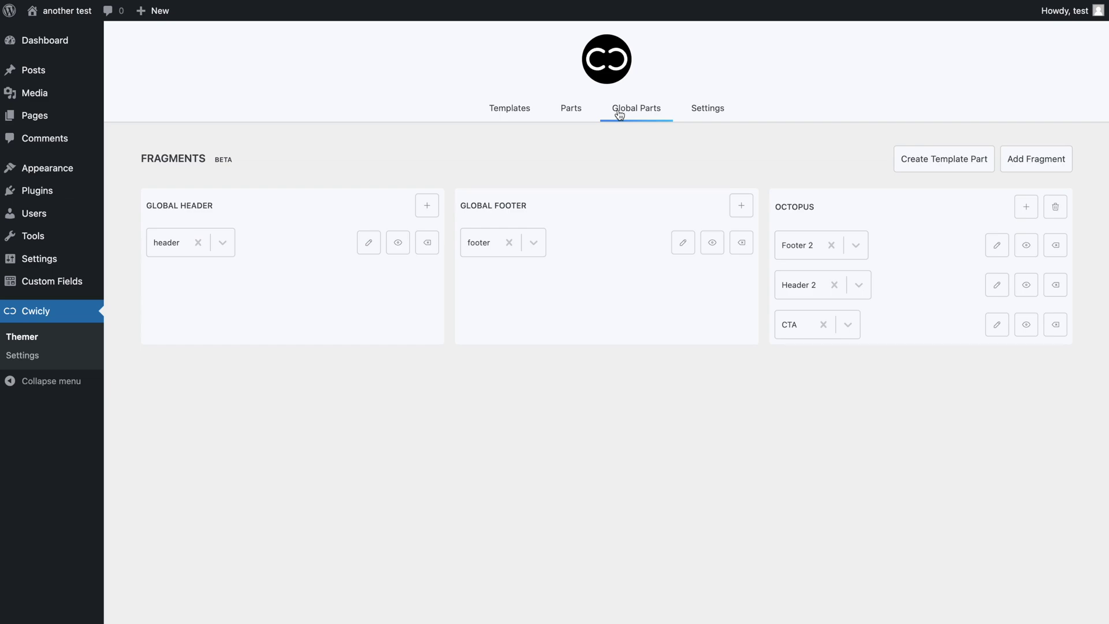
# - Give Header 2 a Show if > Singular > Front Page visibility condition
pyautogui.click(1026, 285)
pyautogui.click(460, 329)
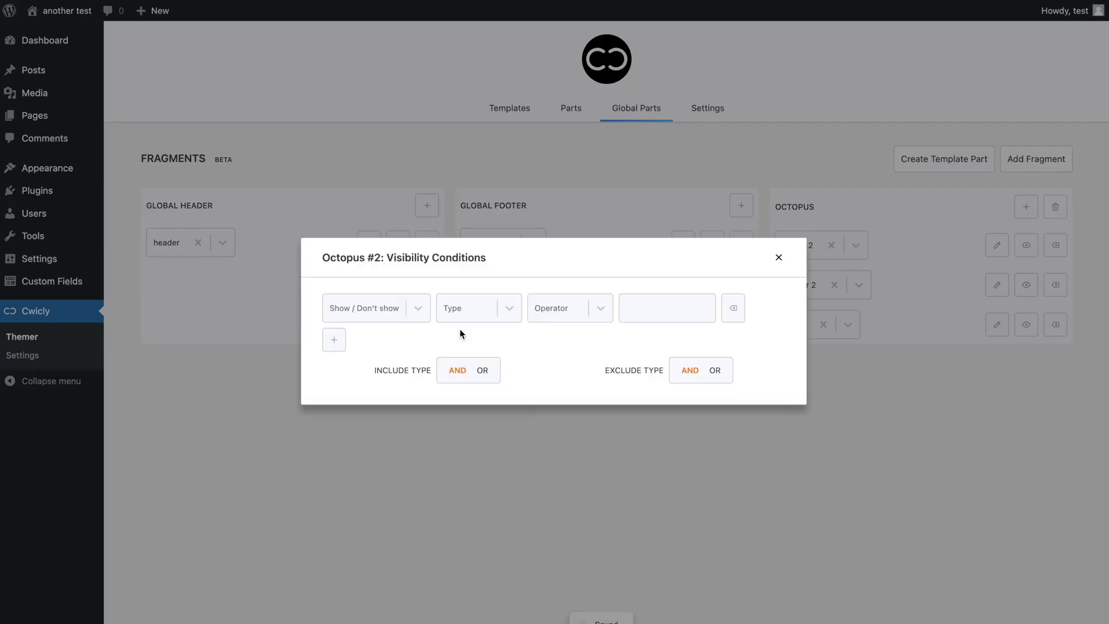
pyautogui.click(416, 320)
pyautogui.click(413, 339)
pyautogui.click(467, 308)
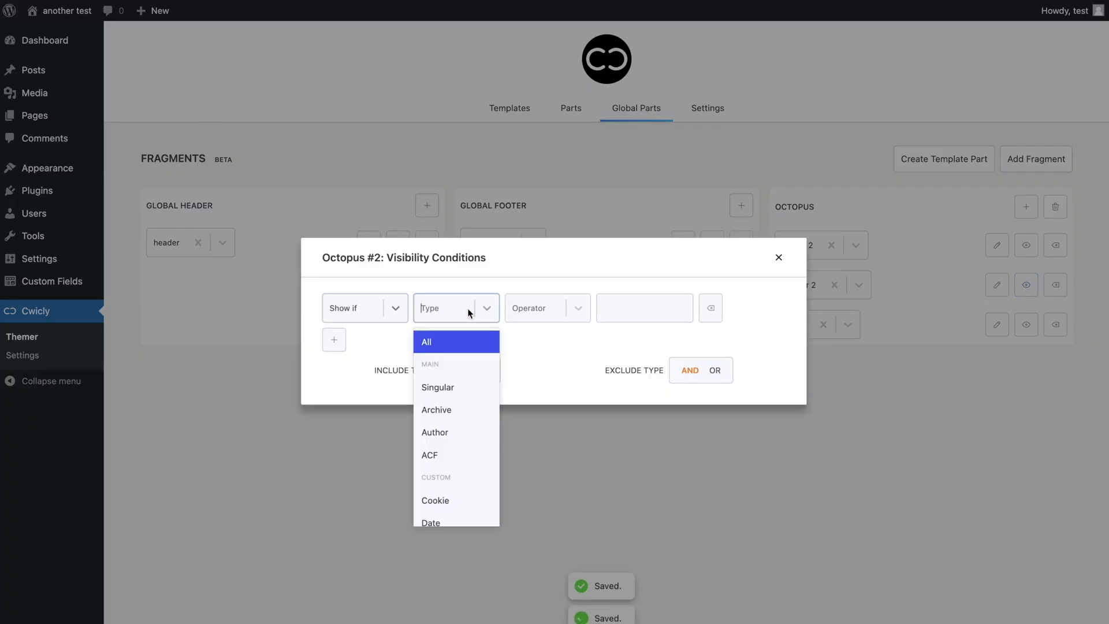
pyautogui.click(467, 390)
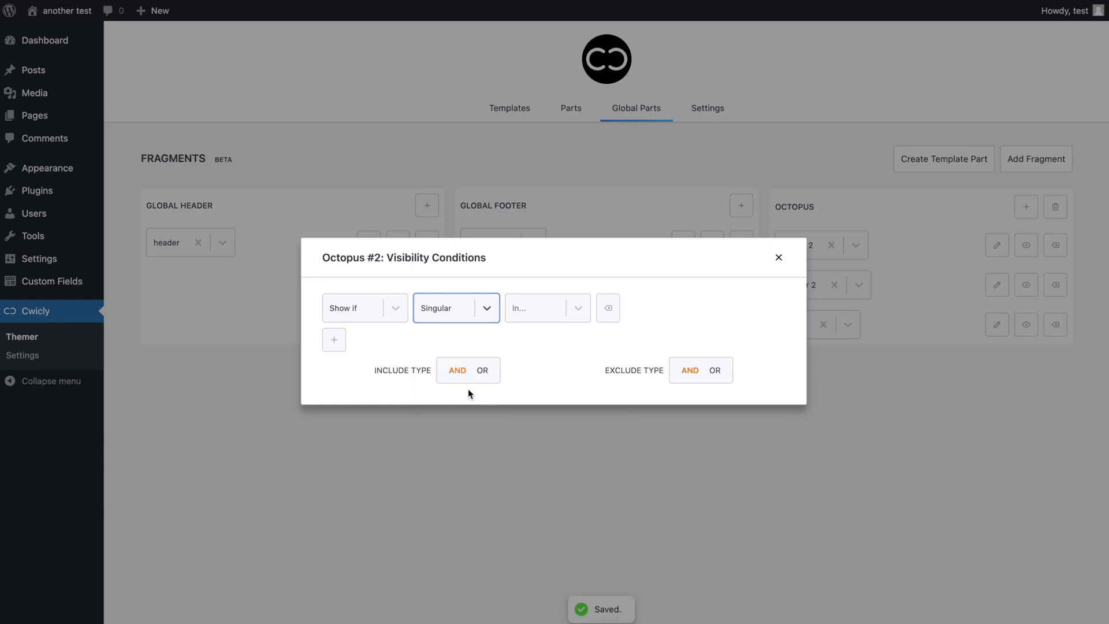
pyautogui.click(564, 312)
pyautogui.click(565, 363)
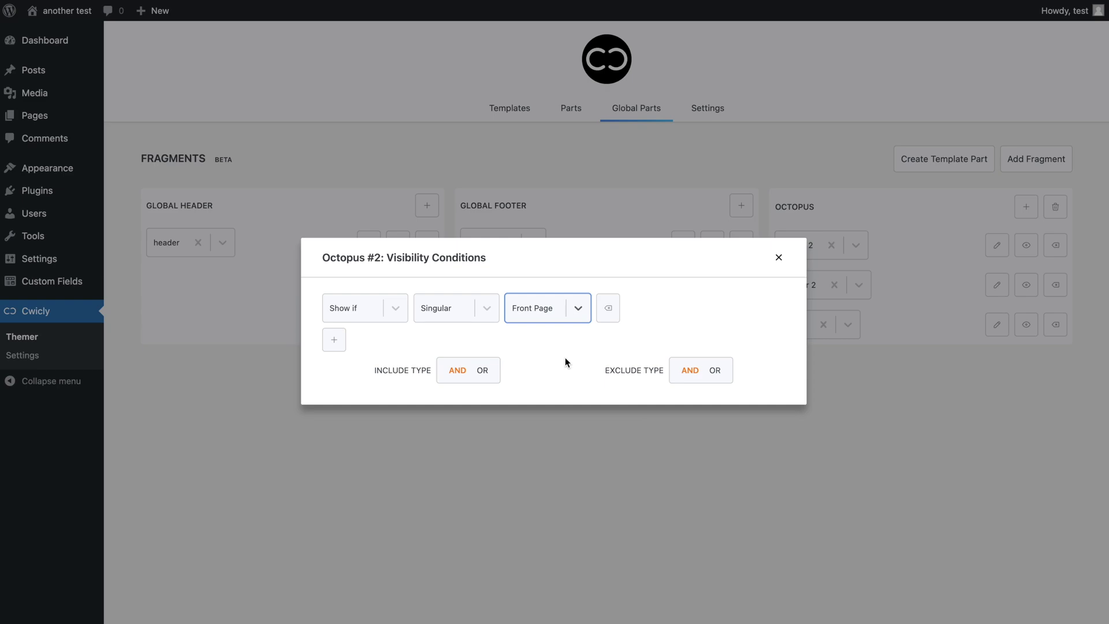
pyautogui.click(778, 259)
pyautogui.click(1027, 245)
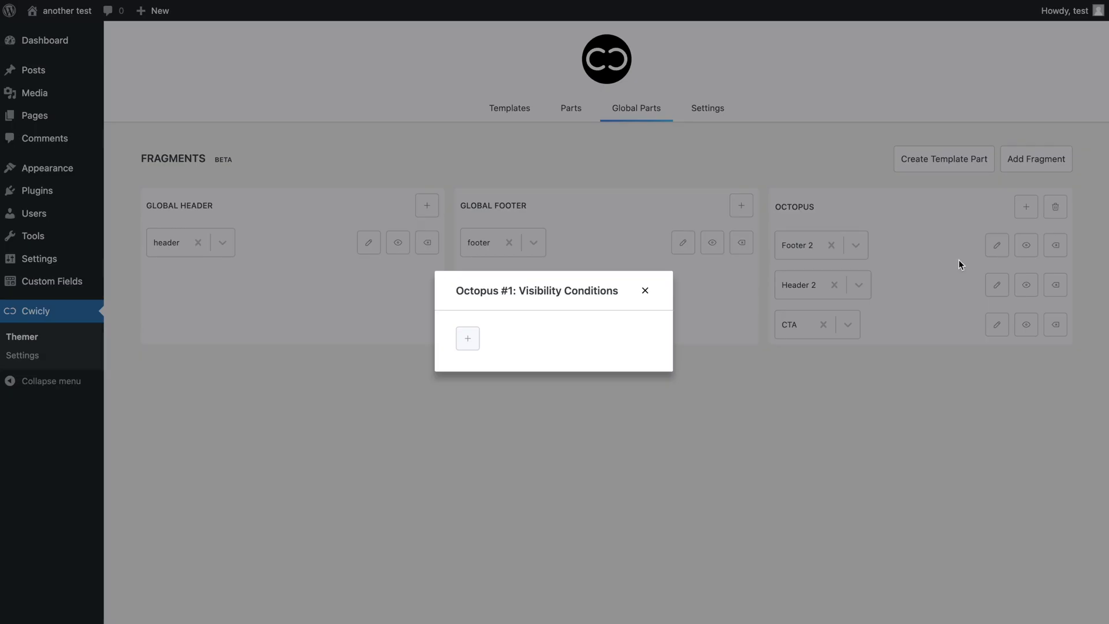
# - Set Footer 2 to Show if > Singular > Posts > All
pyautogui.click(468, 341)
pyautogui.click(384, 307)
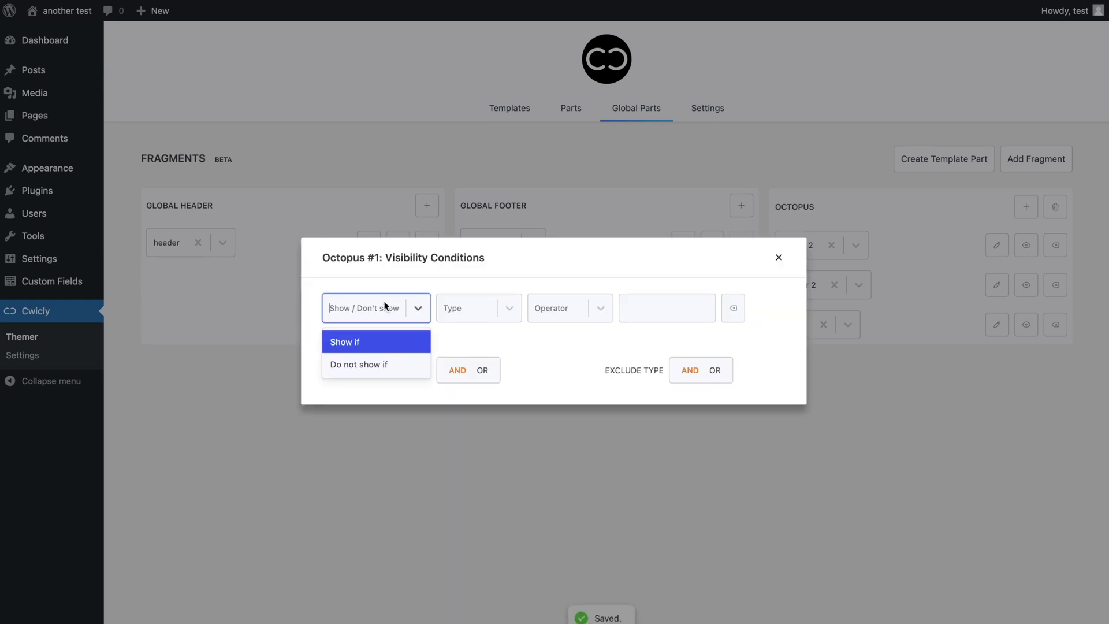
pyautogui.click(383, 345)
pyautogui.click(480, 307)
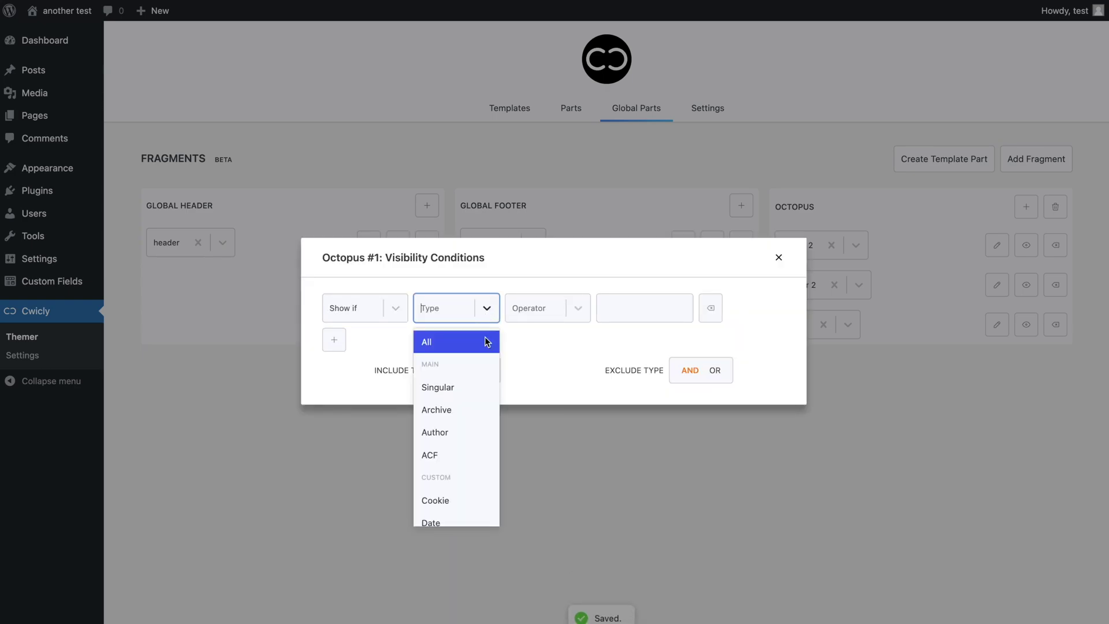
pyautogui.click(481, 384)
pyautogui.click(531, 317)
pyautogui.click(542, 408)
pyautogui.click(640, 314)
pyautogui.click(641, 340)
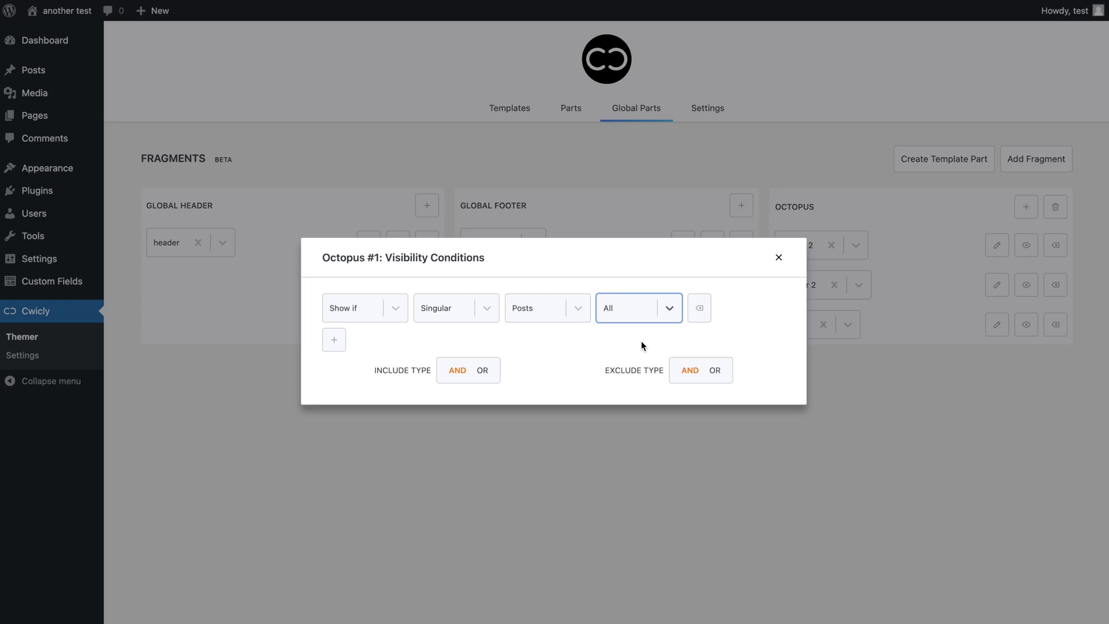
pyautogui.click(781, 261)
# - Set the CTA part to Show if > Singular > Posts > Categories > Design
pyautogui.click(1027, 325)
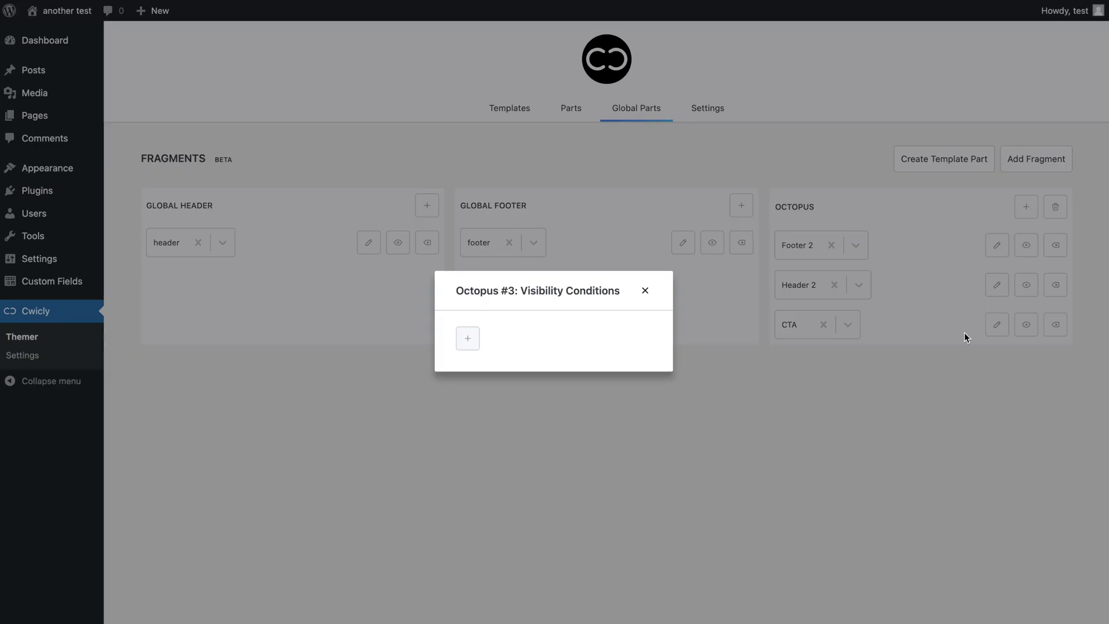
pyautogui.click(470, 341)
pyautogui.click(416, 315)
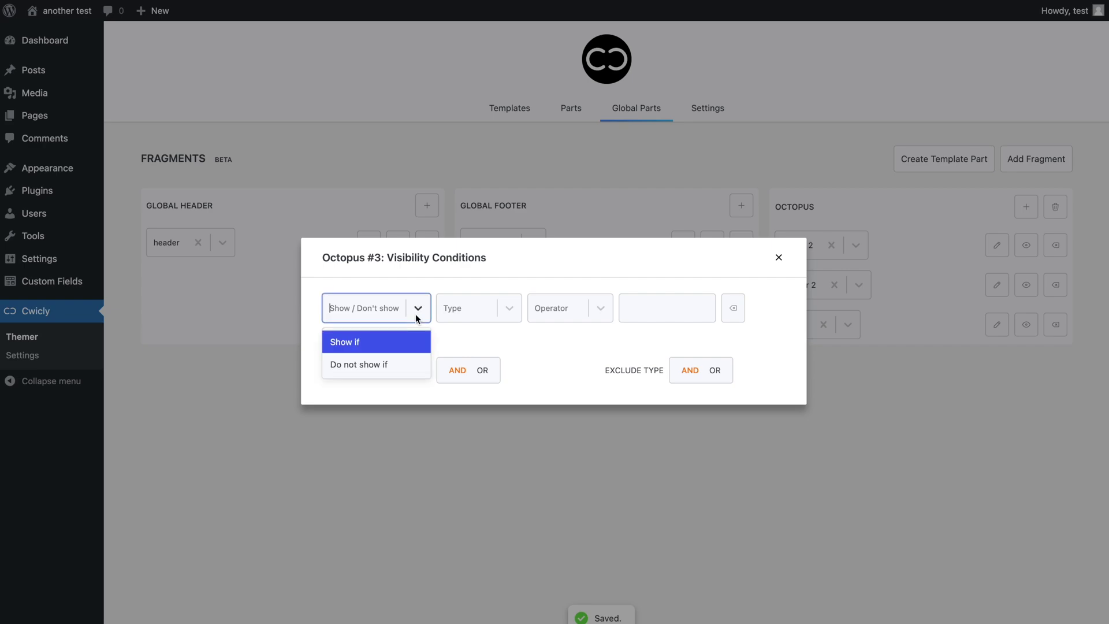
pyautogui.click(409, 342)
pyautogui.click(453, 315)
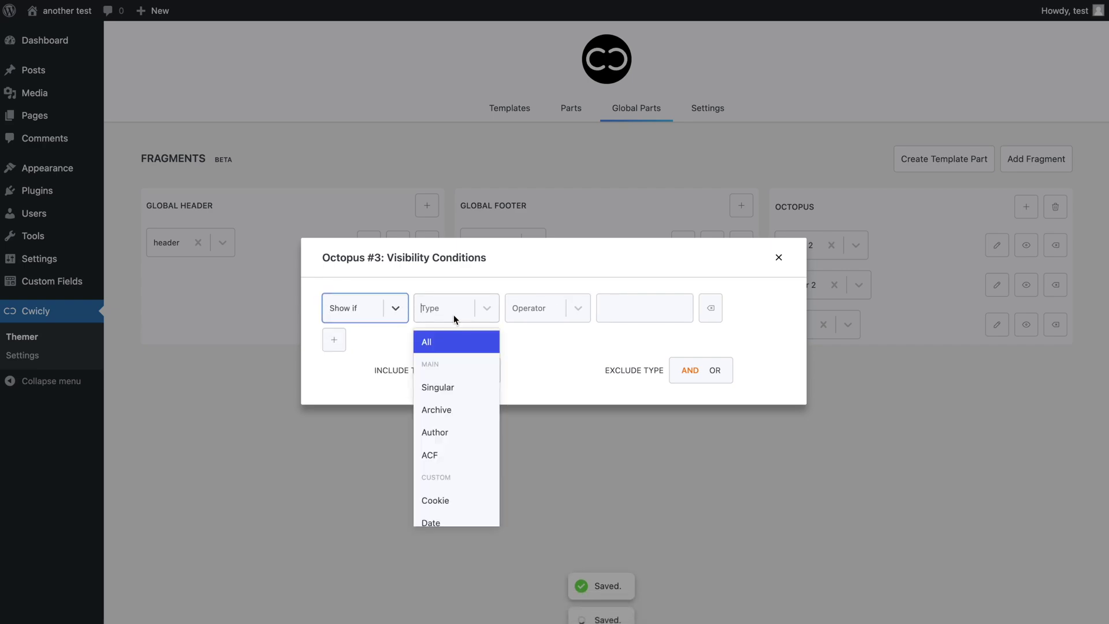
pyautogui.click(460, 387)
pyautogui.click(560, 408)
pyautogui.click(633, 314)
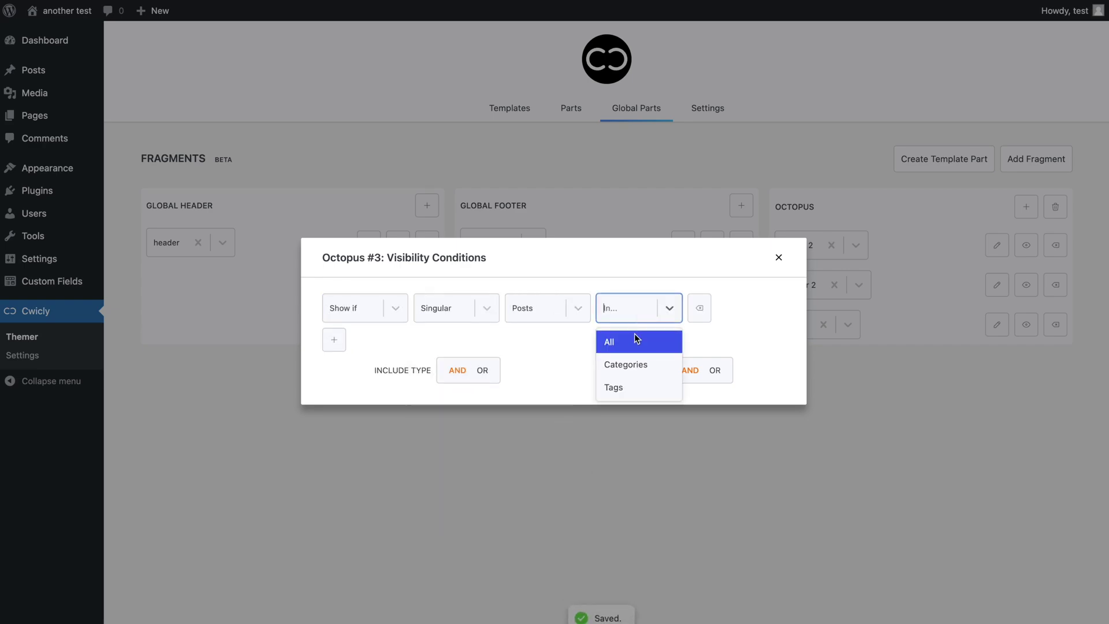
pyautogui.click(635, 364)
pyautogui.click(719, 314)
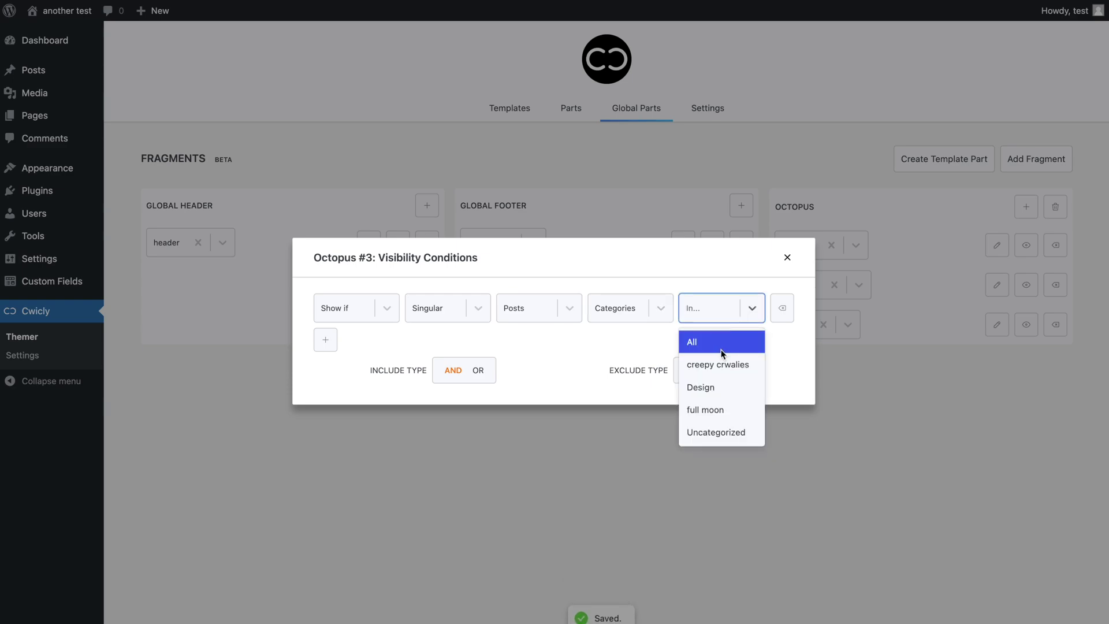
pyautogui.click(727, 392)
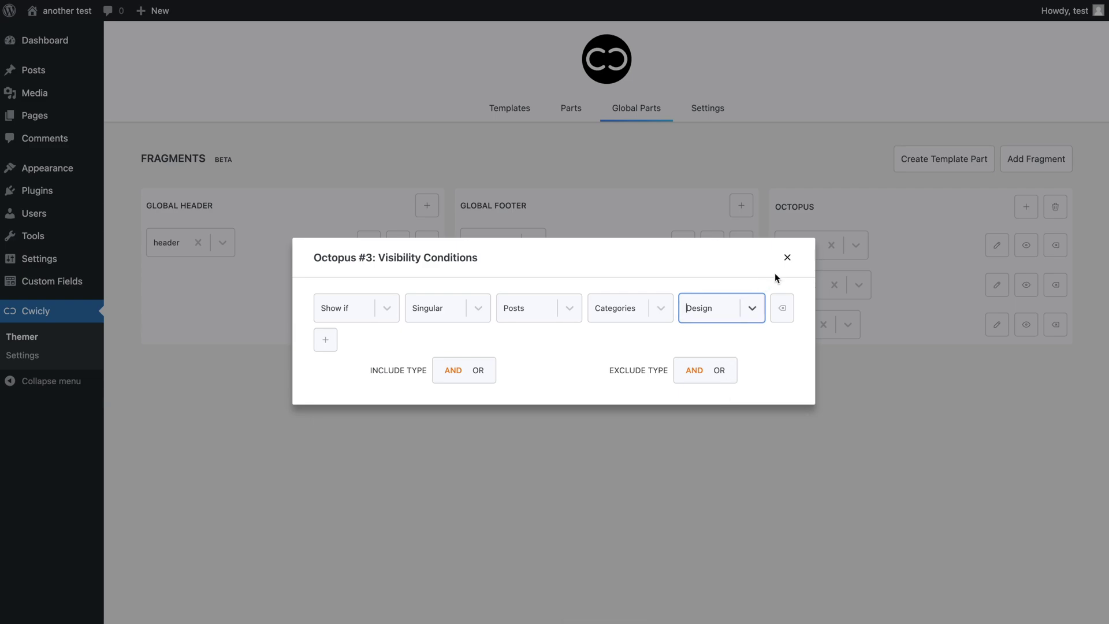
pyautogui.click(789, 260)
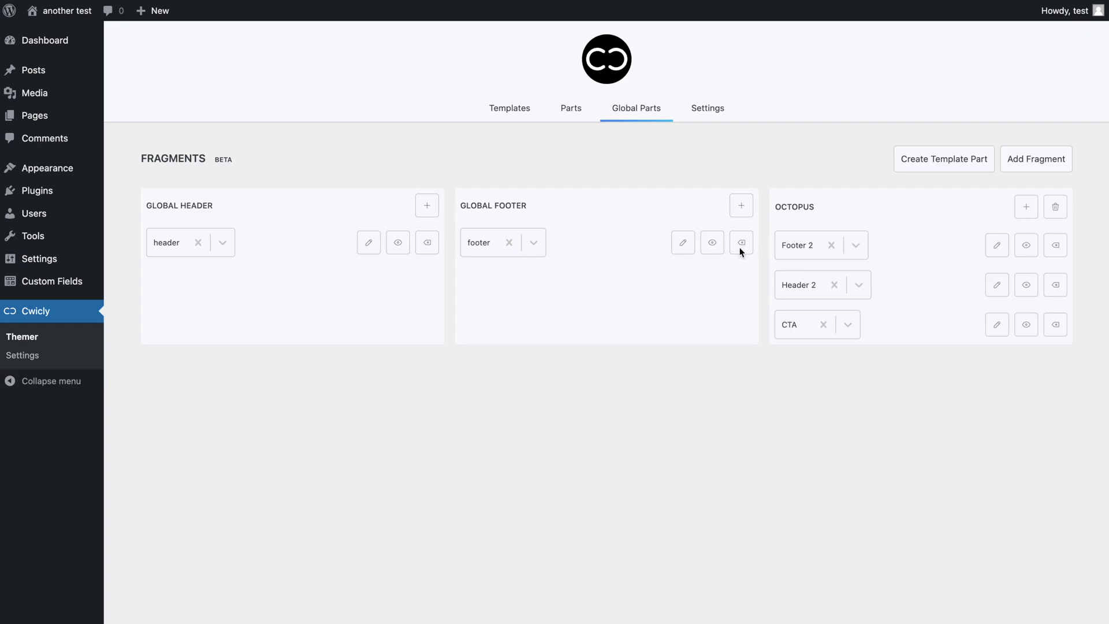
# - Insert a Fragment block showing Octopus into the Photography Deals post
pyautogui.click(119, 70)
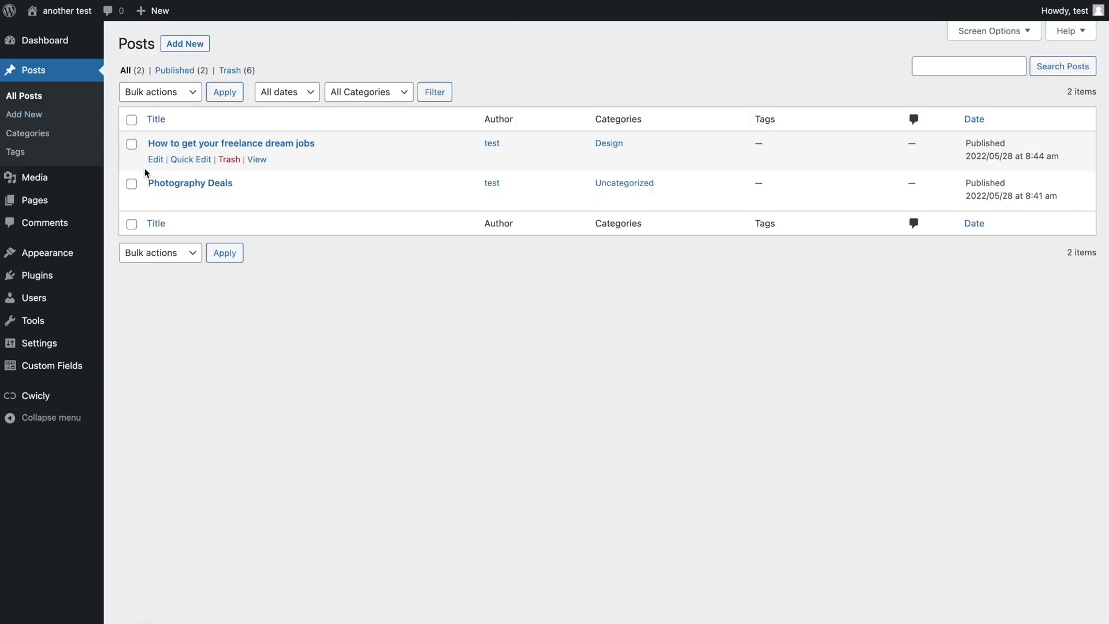
pyautogui.click(159, 200)
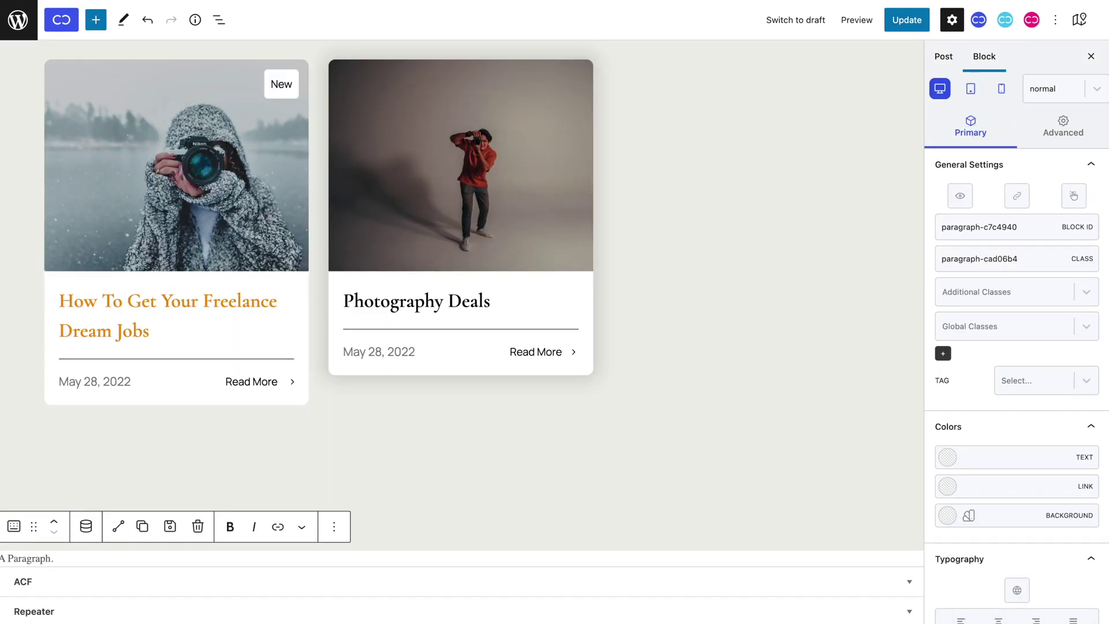
pyautogui.write('/')
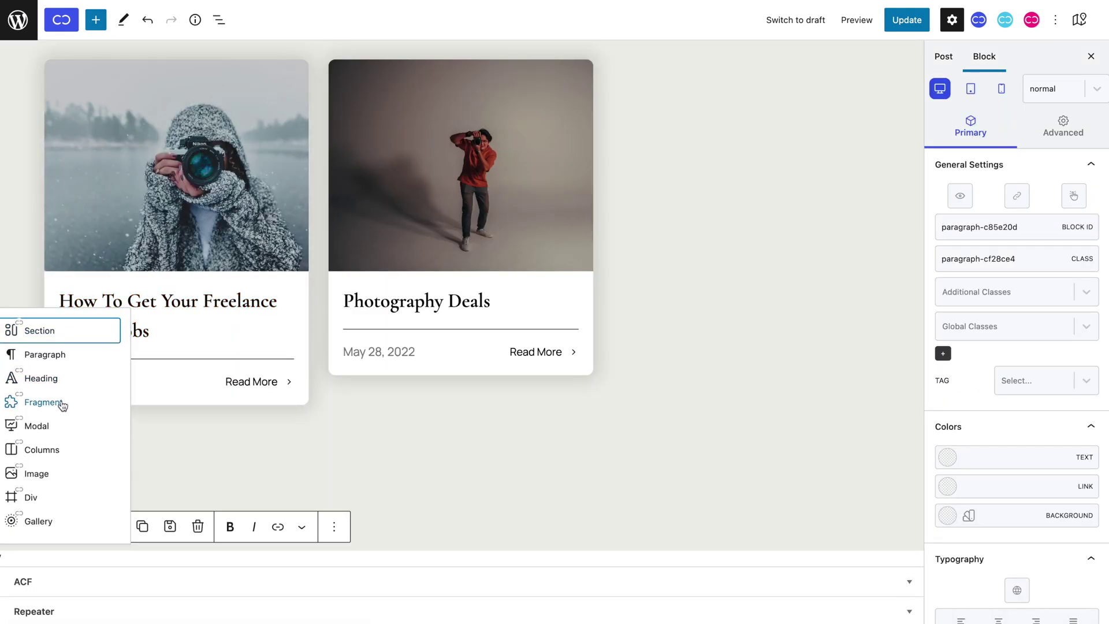
pyautogui.click(61, 403)
pyautogui.click(82, 542)
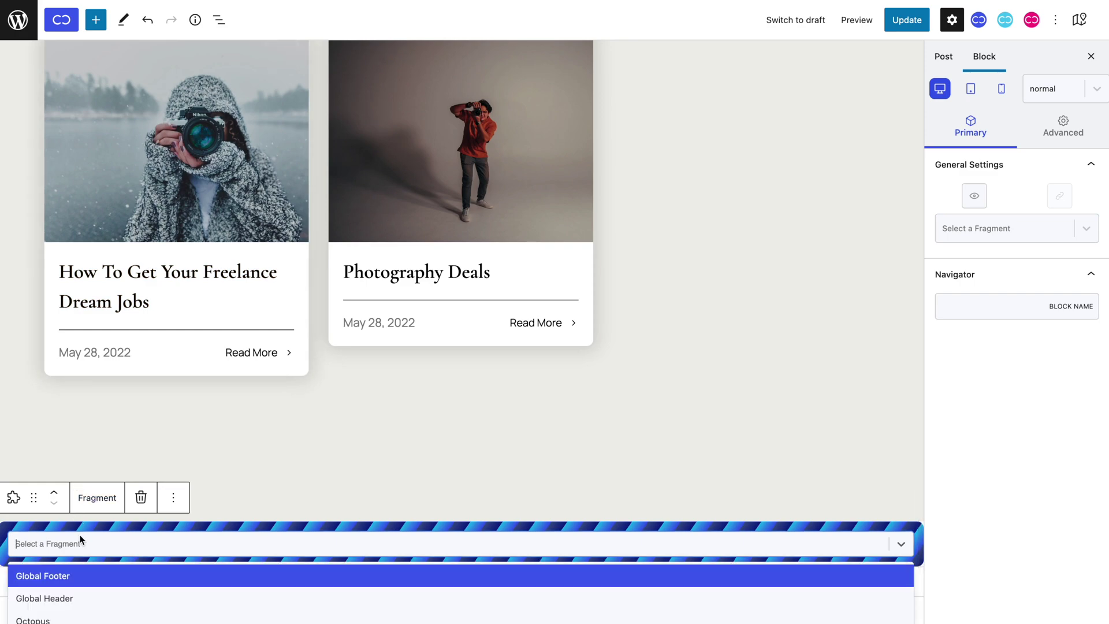
pyautogui.click(116, 622)
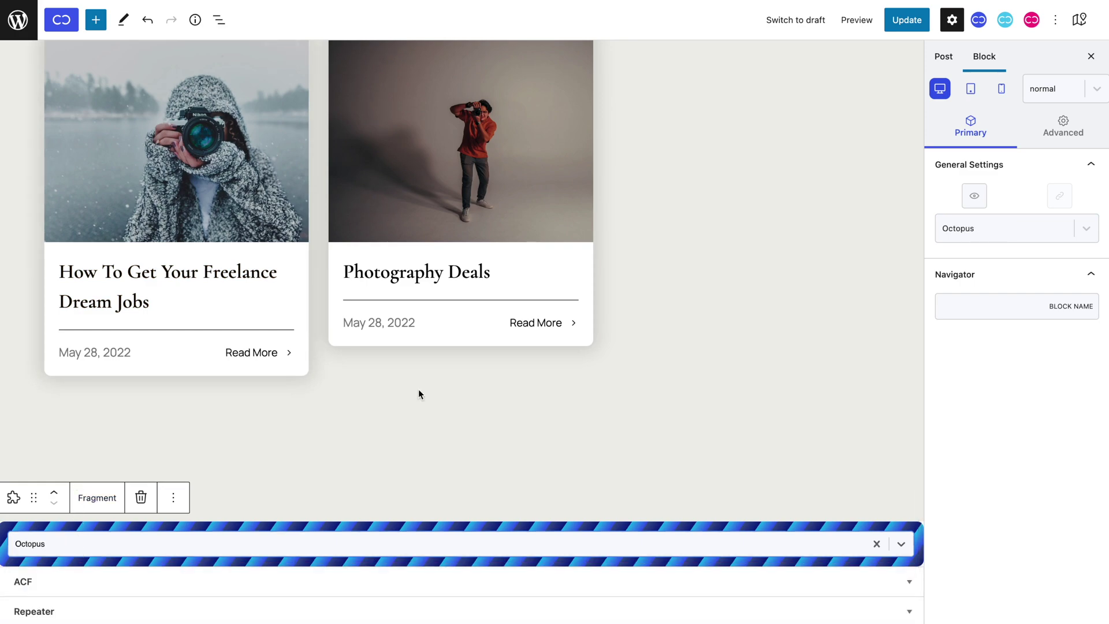
# - Update the post, check its footer on the live page, and return to the posts list
pyautogui.click(906, 20)
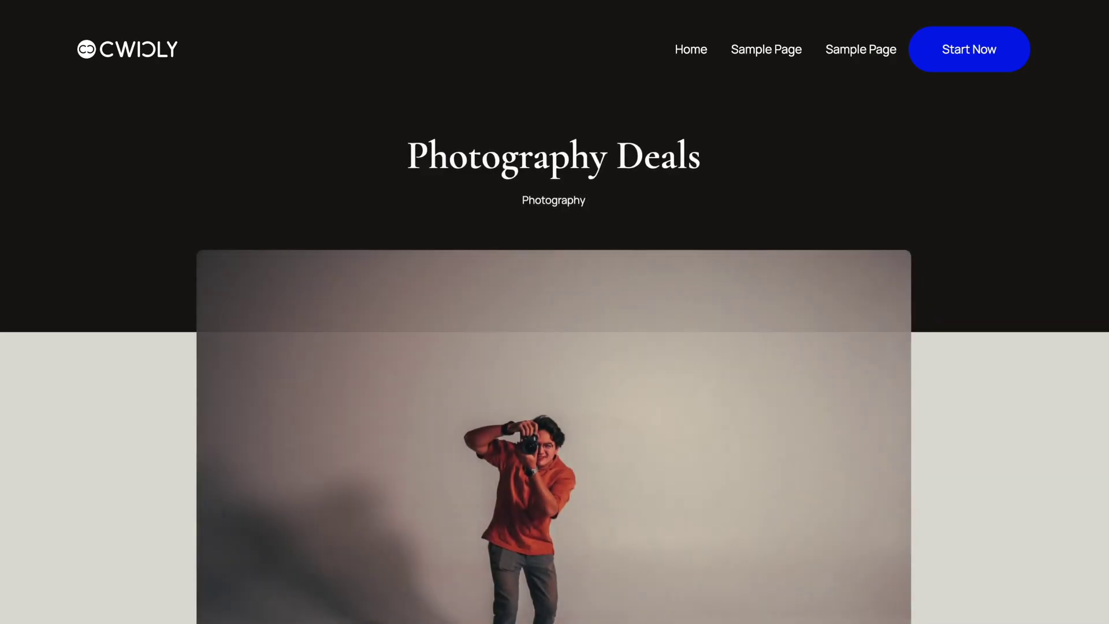
pyautogui.scroll(-10, 503, 100)
pyautogui.scroll(-15, 503, 100)
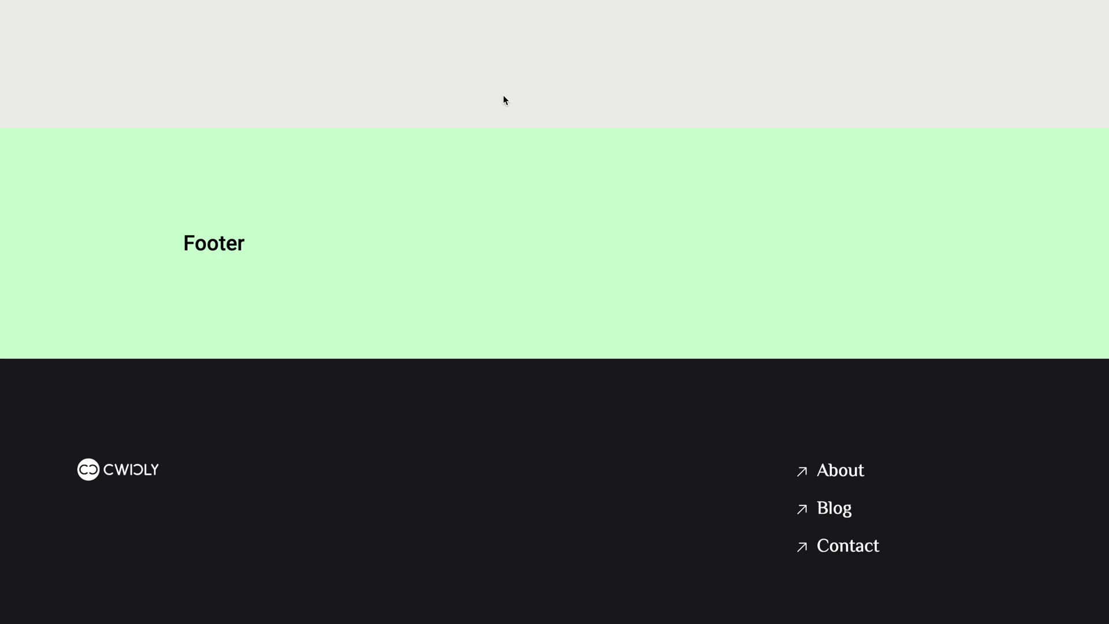
pyautogui.click(465, 6)
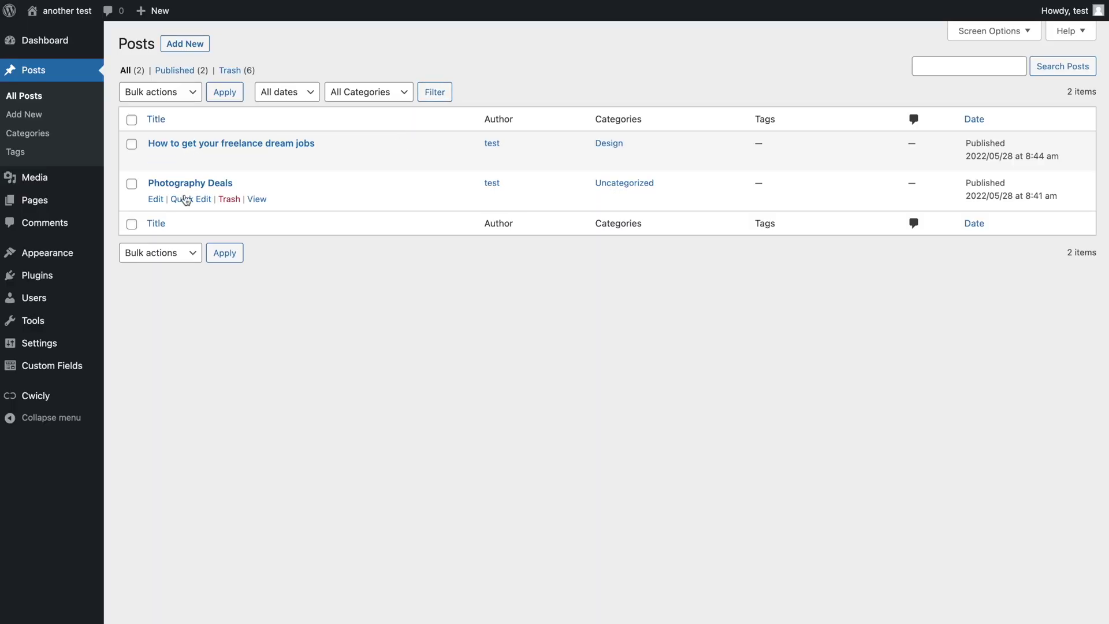
# - Add the Design category to Photography Deals via Quick Edit and view the post
pyautogui.click(186, 199)
pyautogui.click(523, 226)
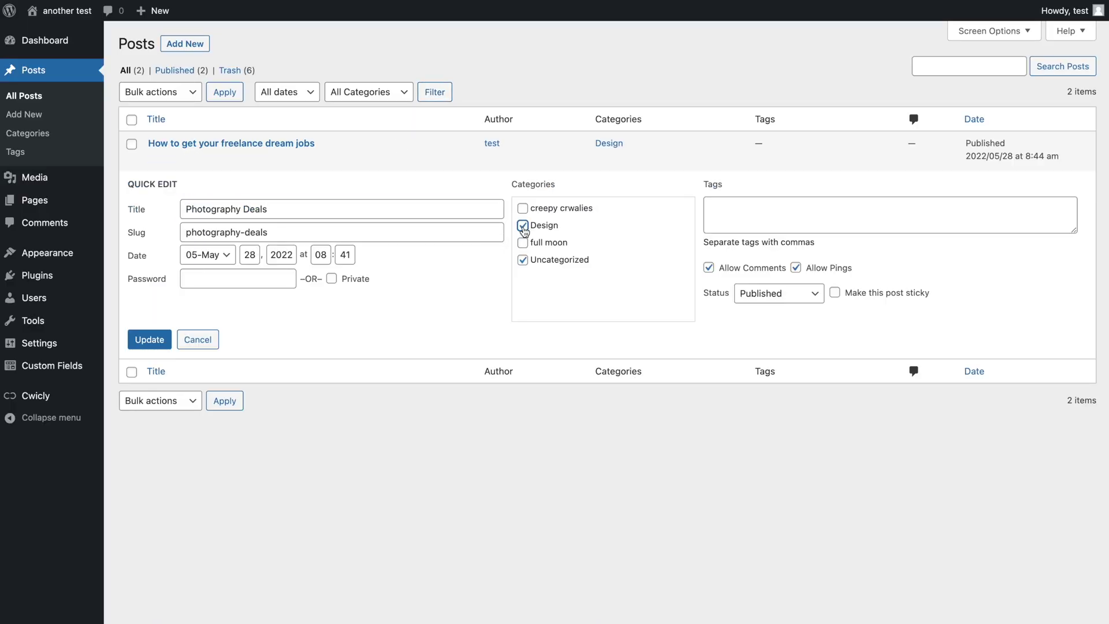
pyautogui.click(152, 344)
pyautogui.click(59, 3)
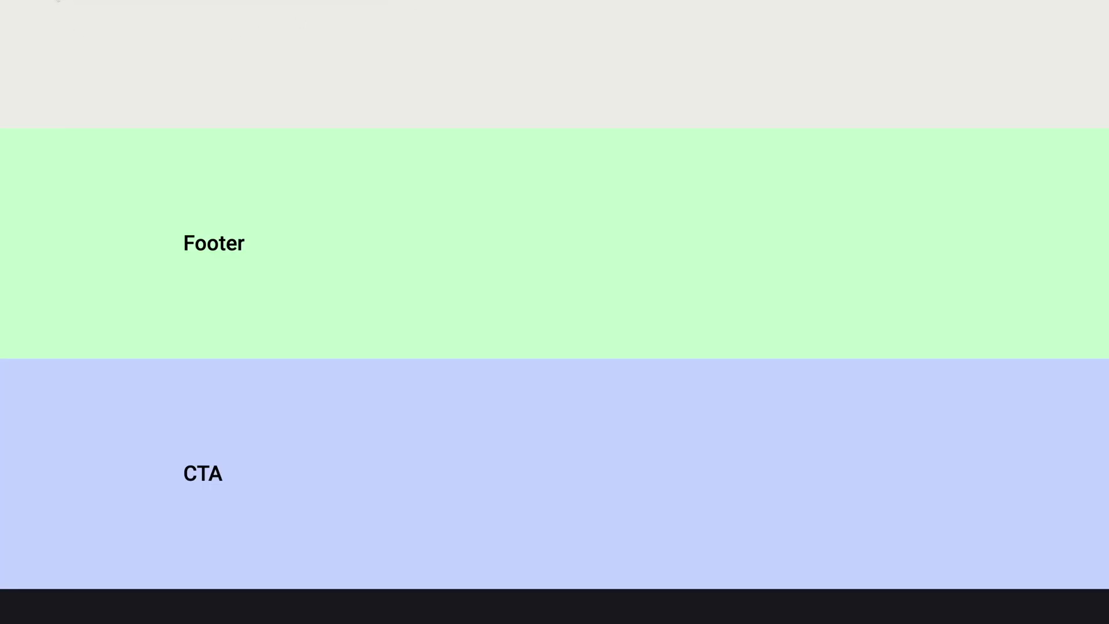
pyautogui.click(58, 1)
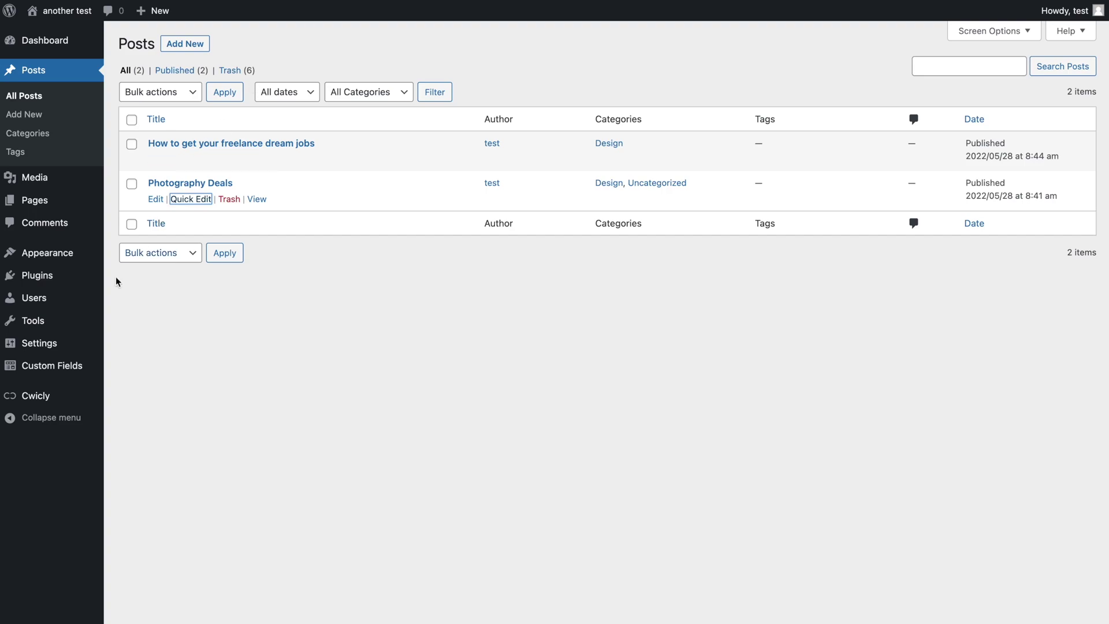
# - Insert an Octopus Fragment block at the top of the Front Page template
pyautogui.click(67, 391)
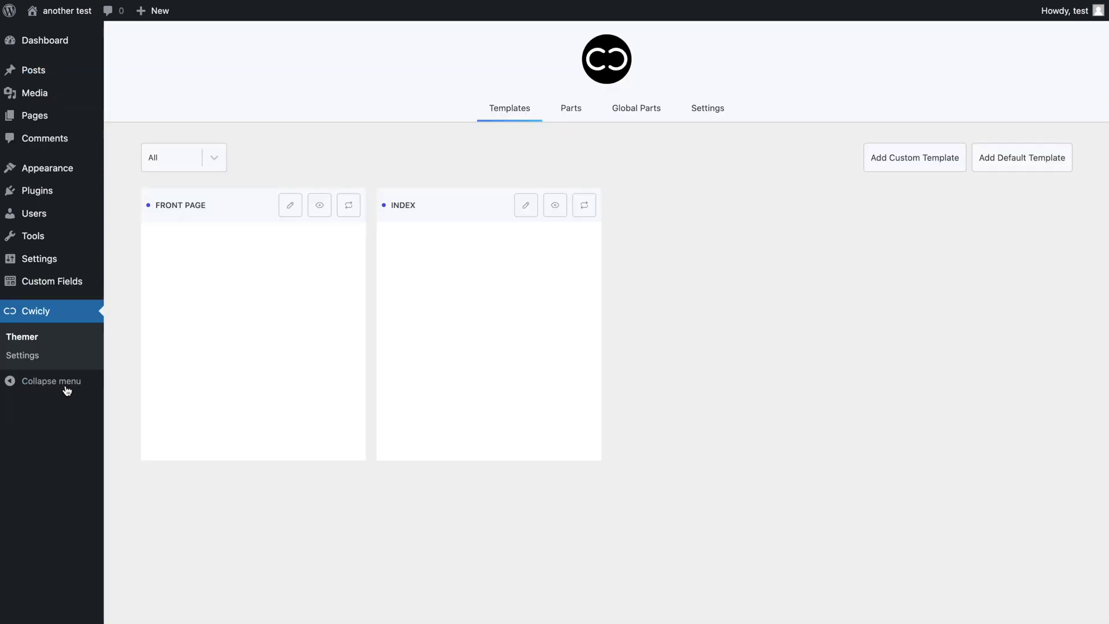
pyautogui.click(300, 199)
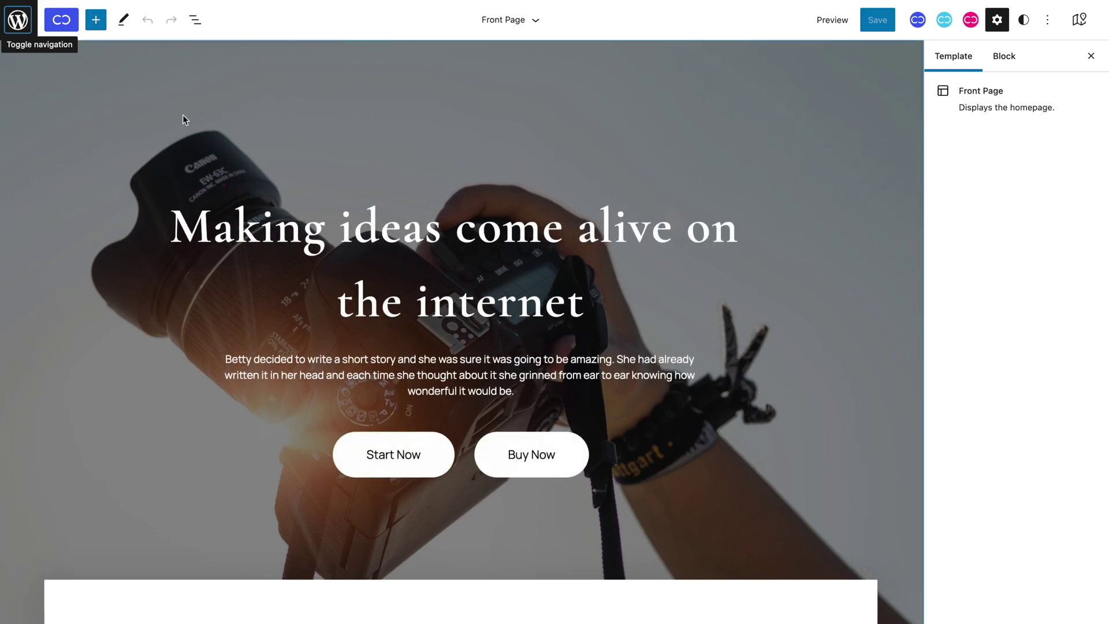
pyautogui.click(96, 20)
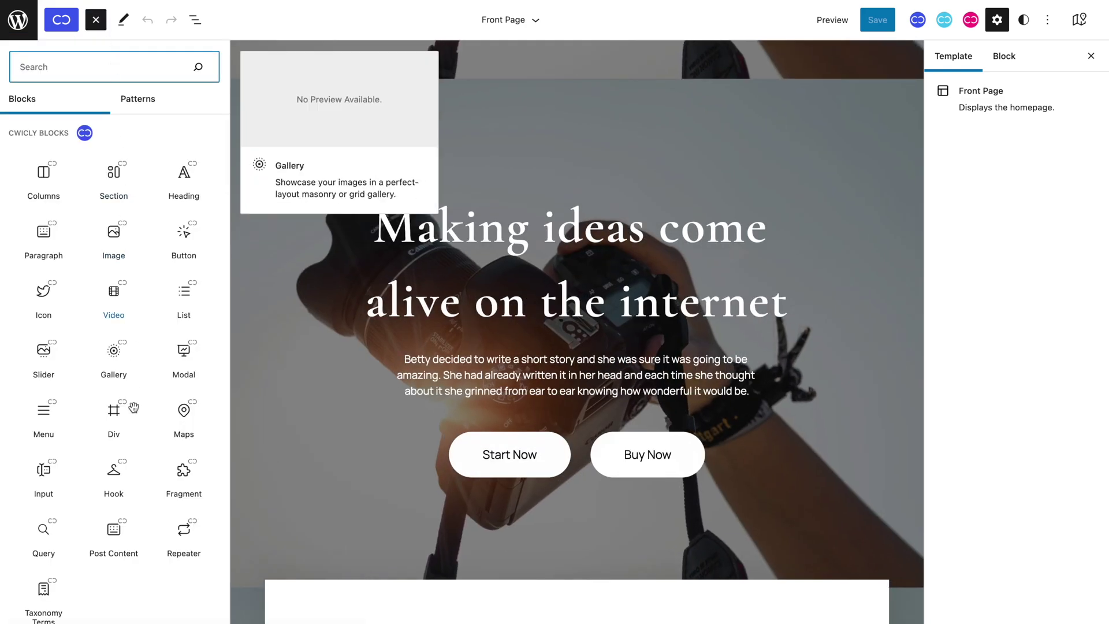
pyautogui.click(184, 469)
pyautogui.click(130, 54)
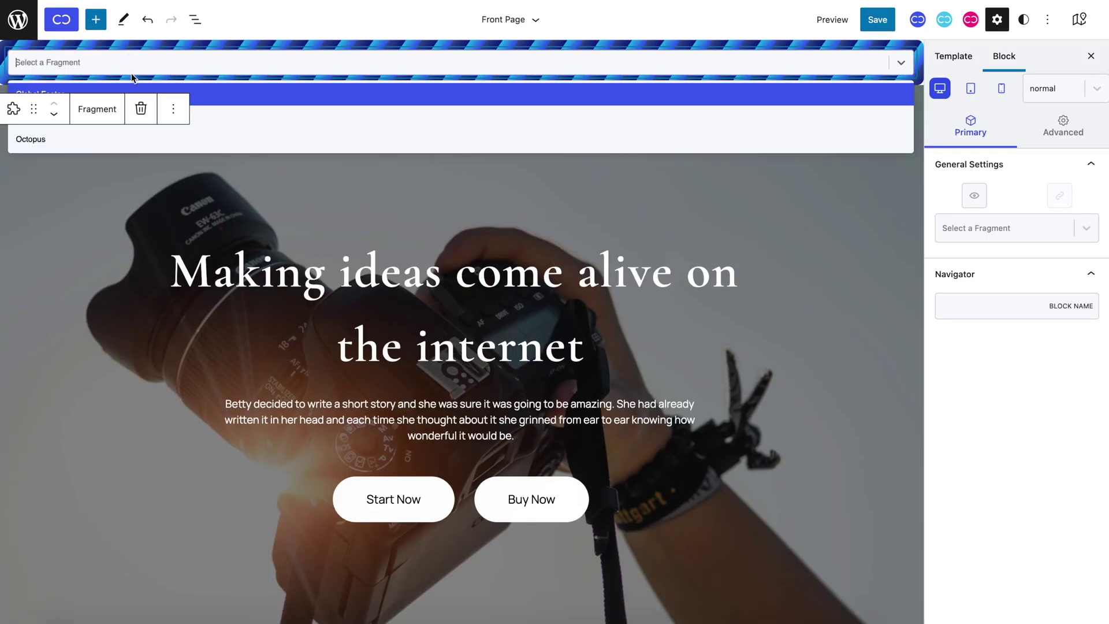
pyautogui.click(134, 138)
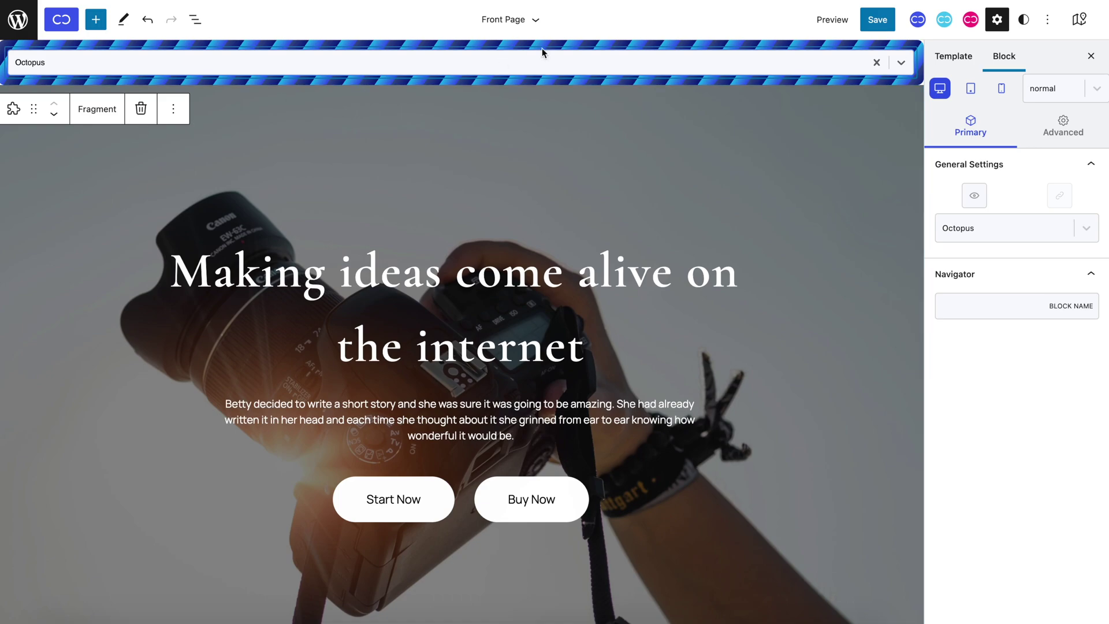
# - Save the Front Page template and view the live homepage
pyautogui.click(873, 29)
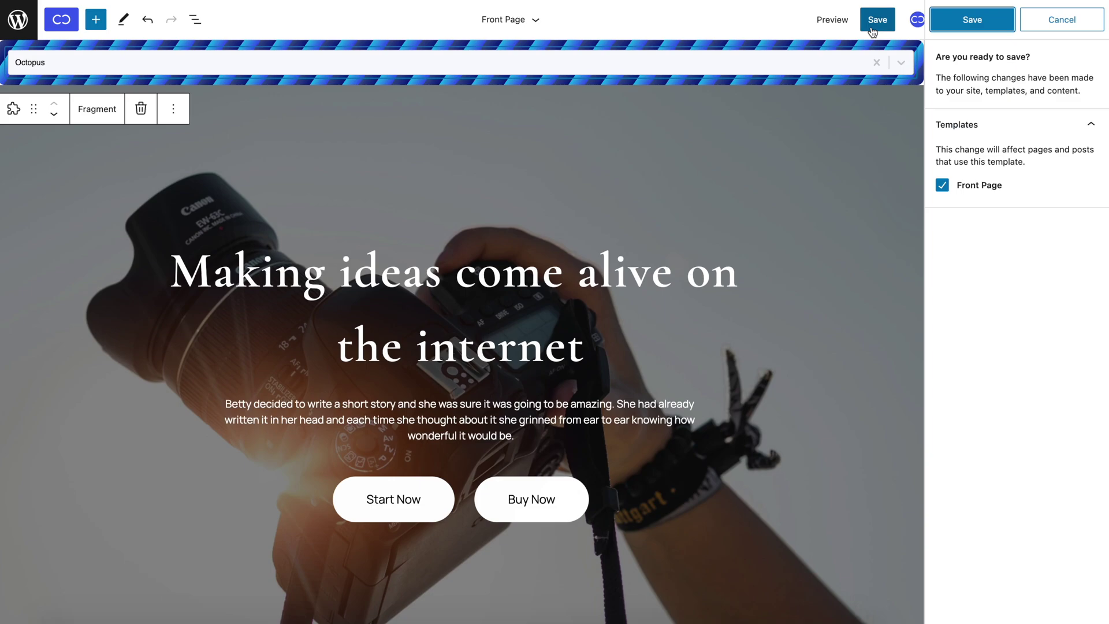
pyautogui.click(964, 22)
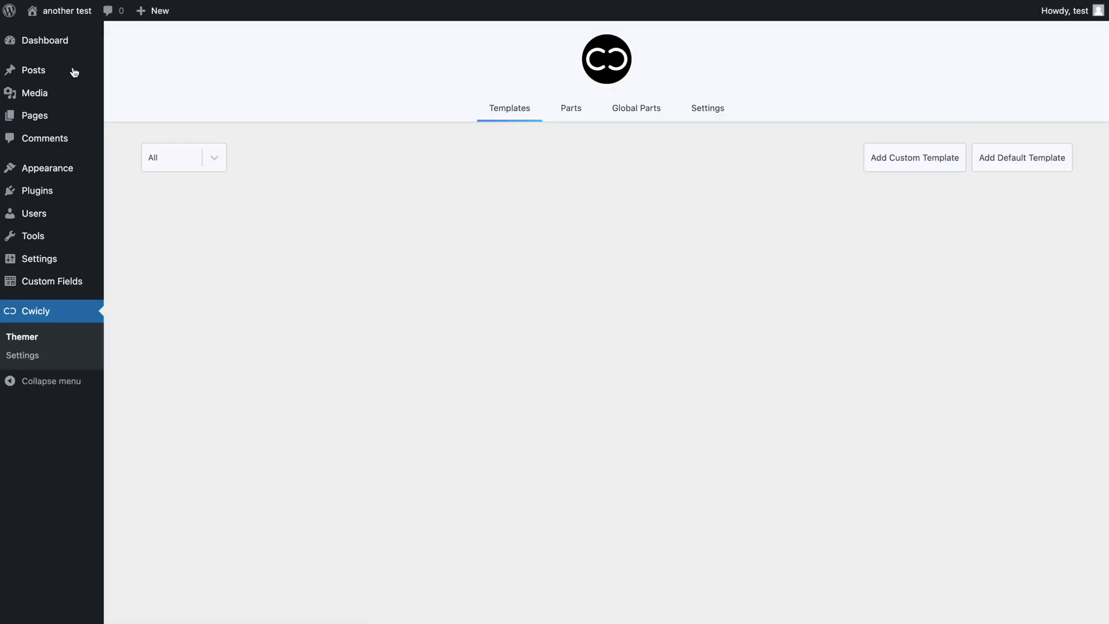
pyautogui.click(56, 13)
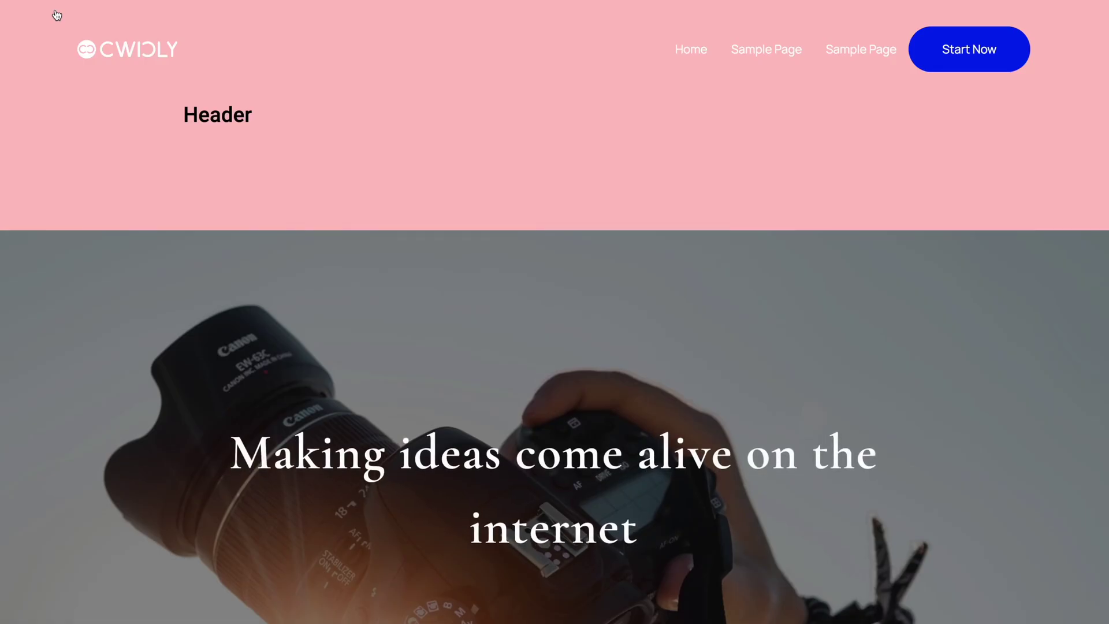